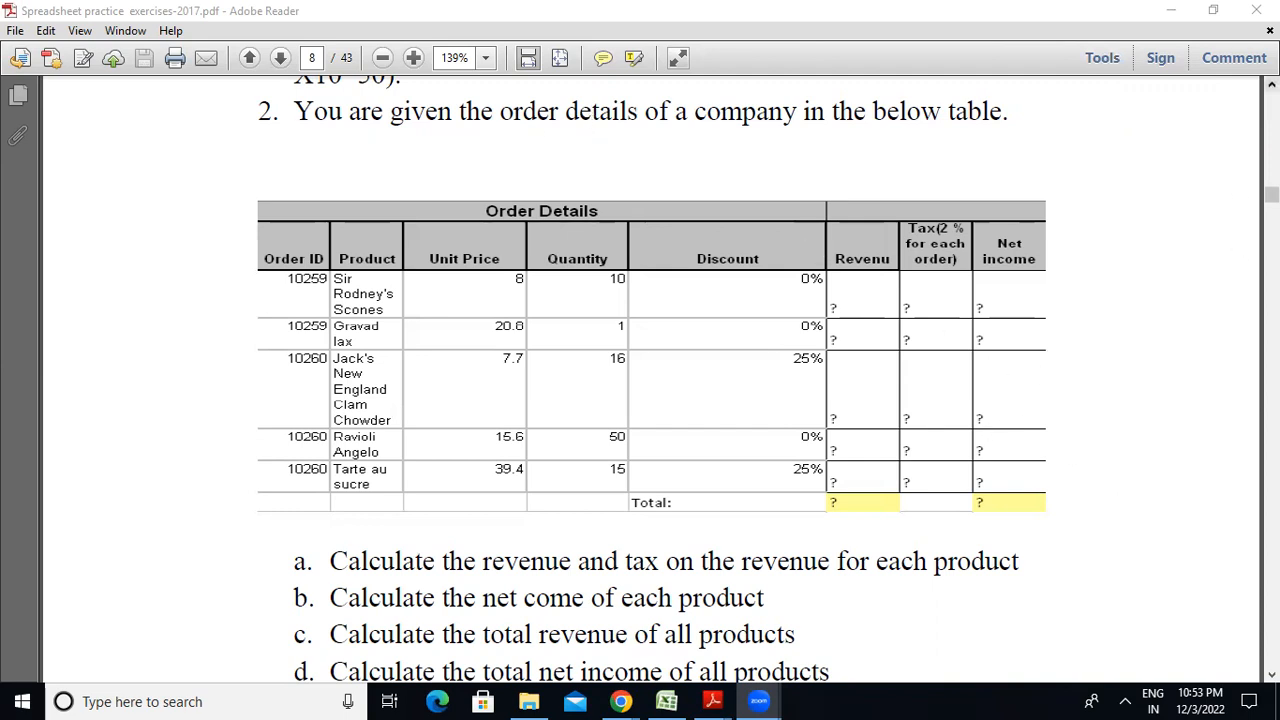
Read exercise 1 in the spreadsheet practice PDF, about printing the multiplication tables from 1 to 5
click(1272, 85)
click(1272, 85)
click(1272, 85)
click(1272, 85)
click(1272, 85)
click(1272, 85)
click(1272, 85)
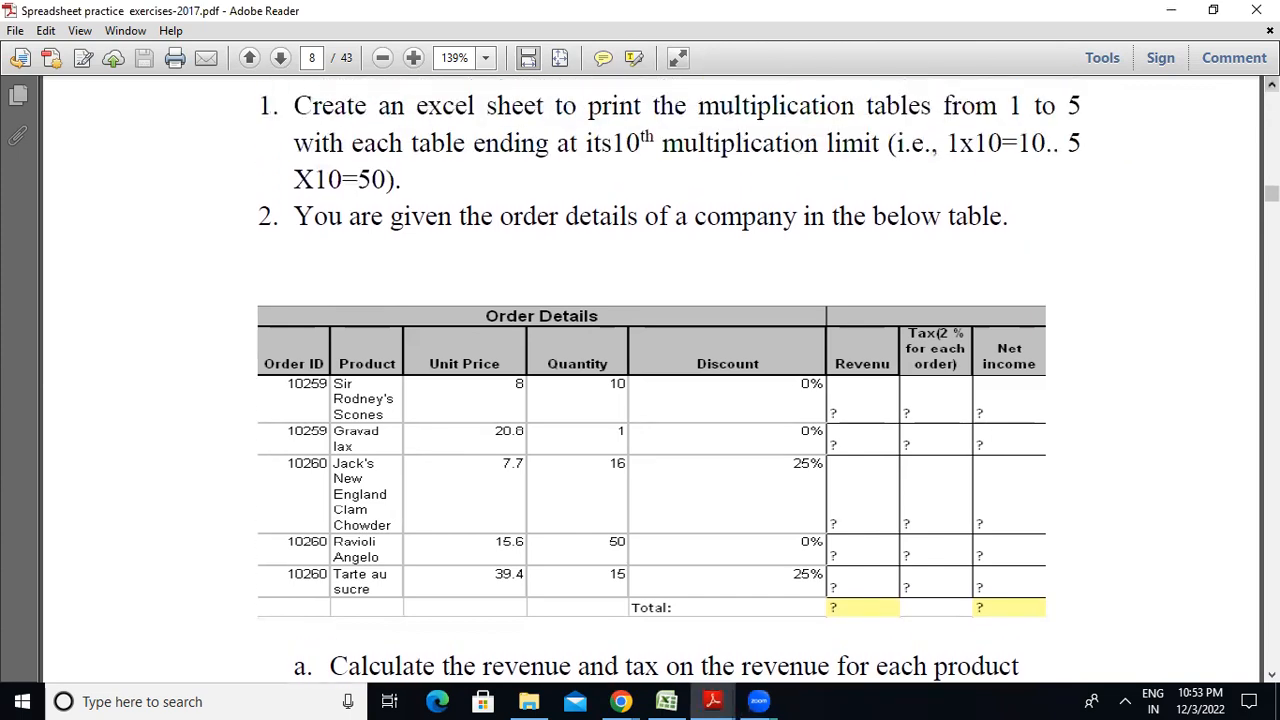
click(1272, 85)
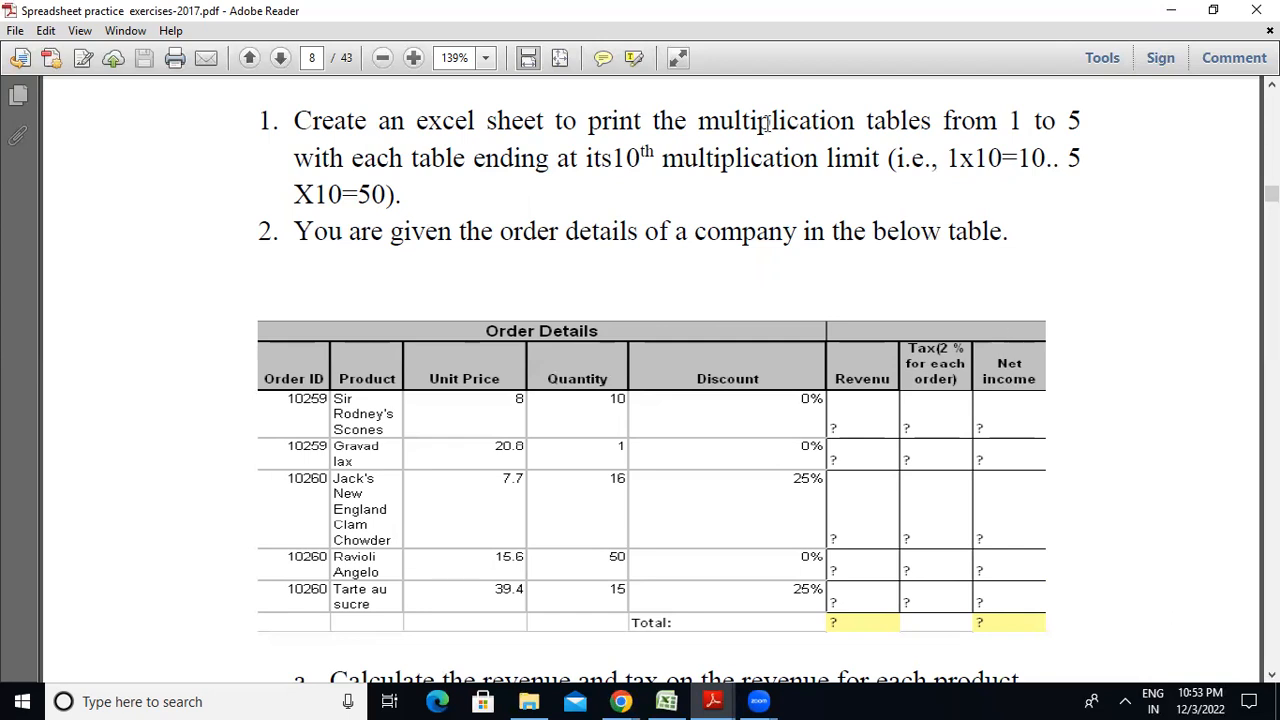
Switch to the Skill_Test_Practice_Excel-1 workbook in Excel and enter the heading "Sr. No." in cell A2 of Sheet2
click(666, 701)
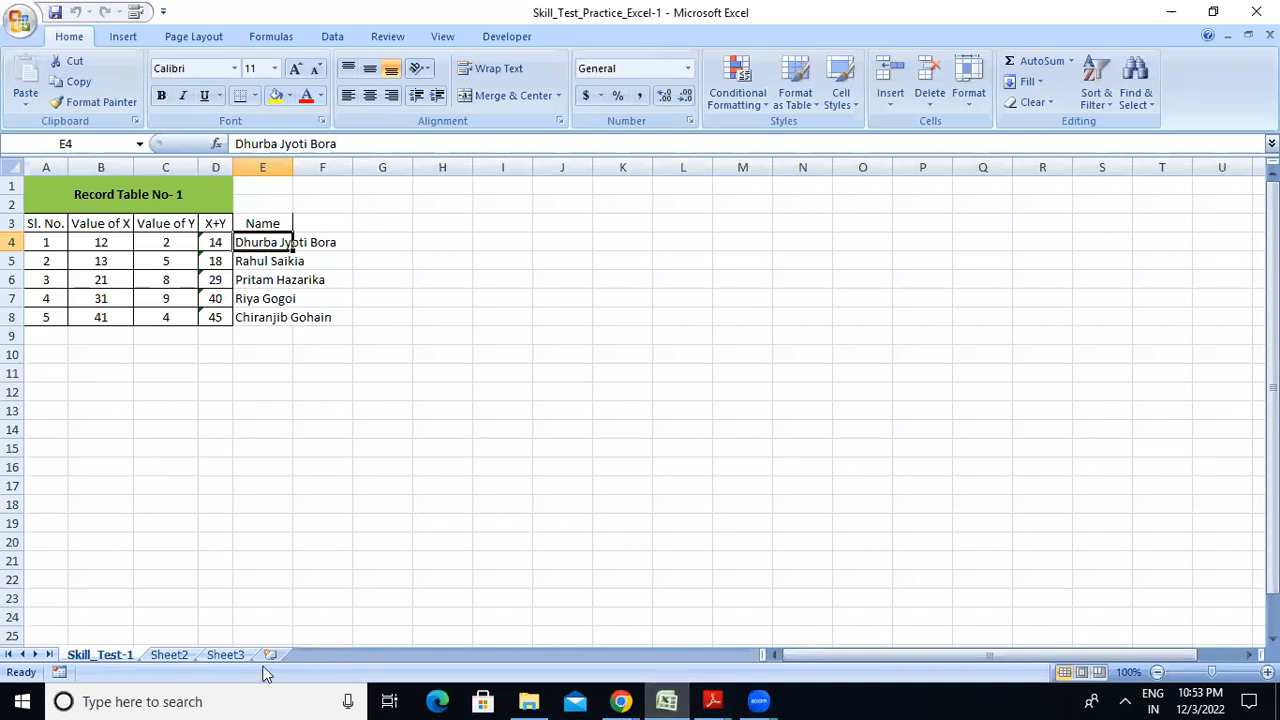
click(162, 655)
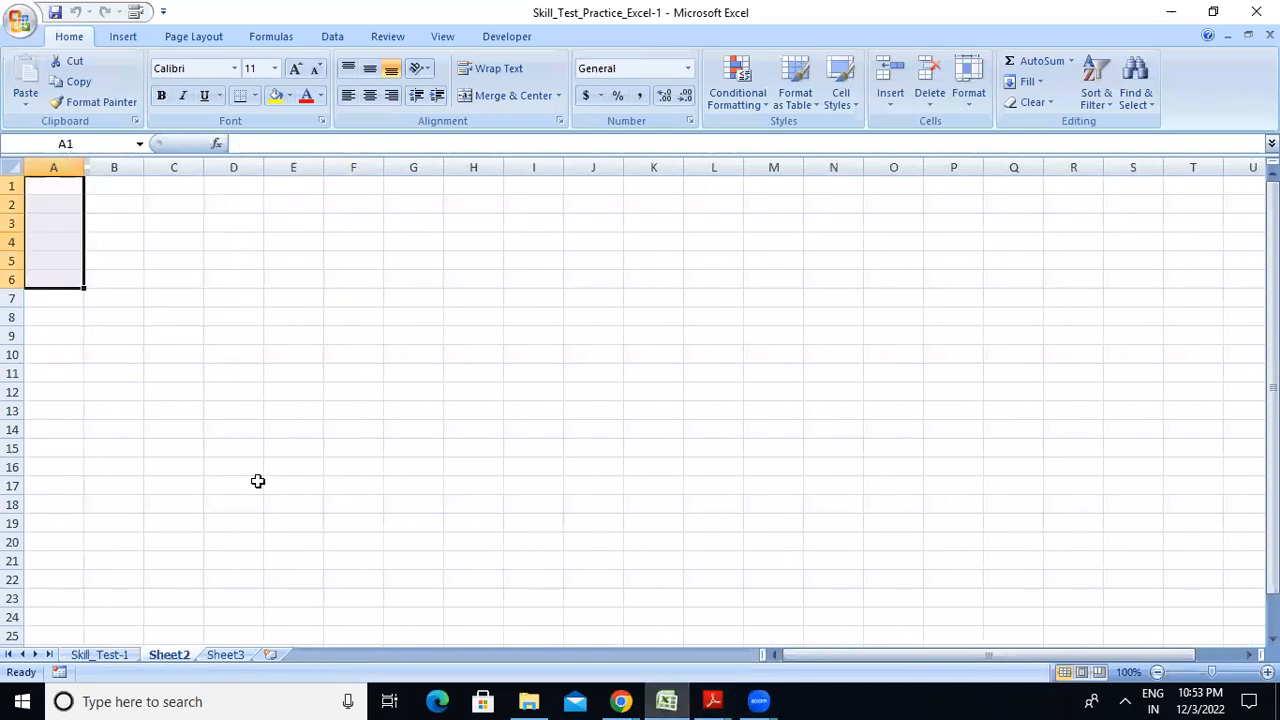
click(80, 207)
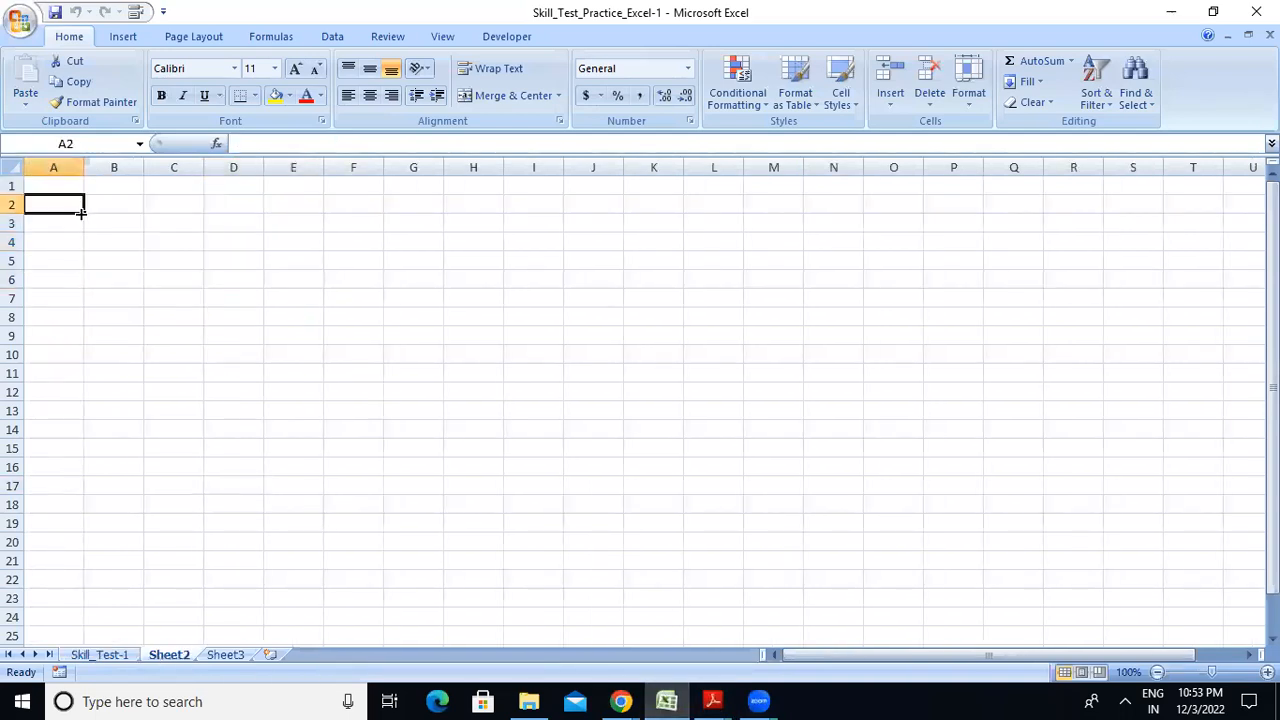
text(Sr. No.)
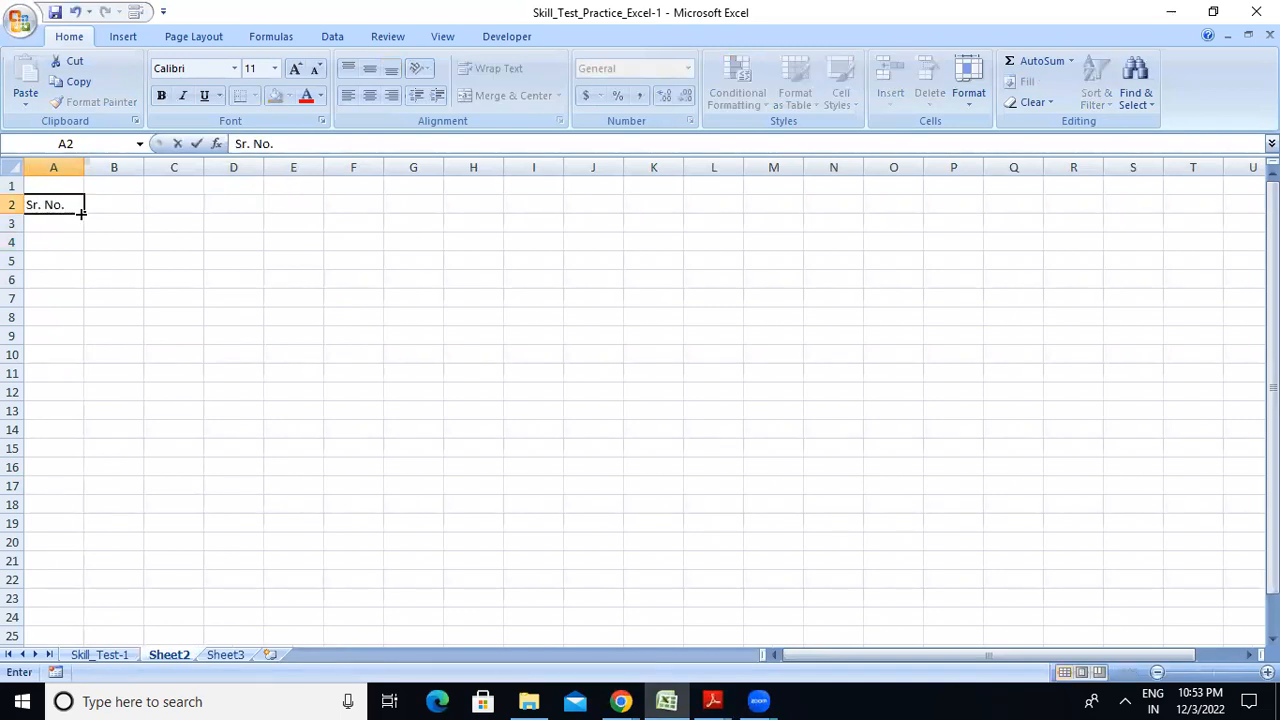
key(Tab)
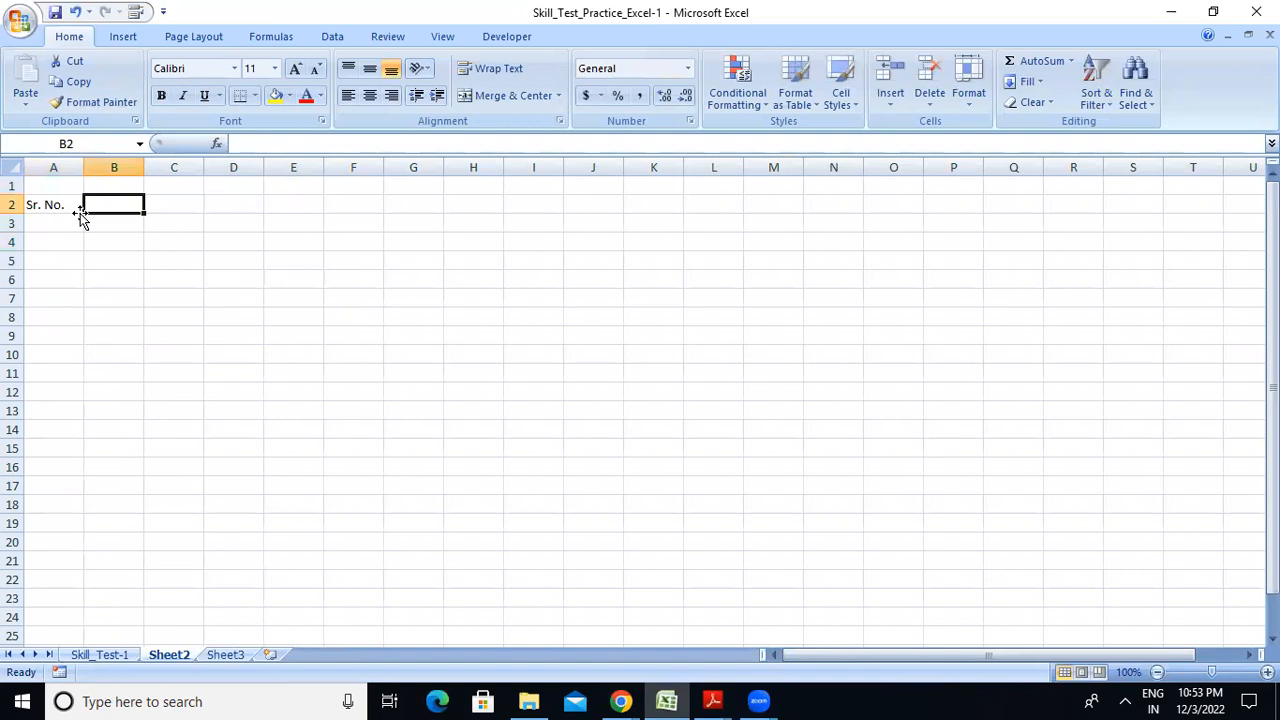
Enter the headings X in cell B2 and Y in cell C2
text(X)
key(Tab)
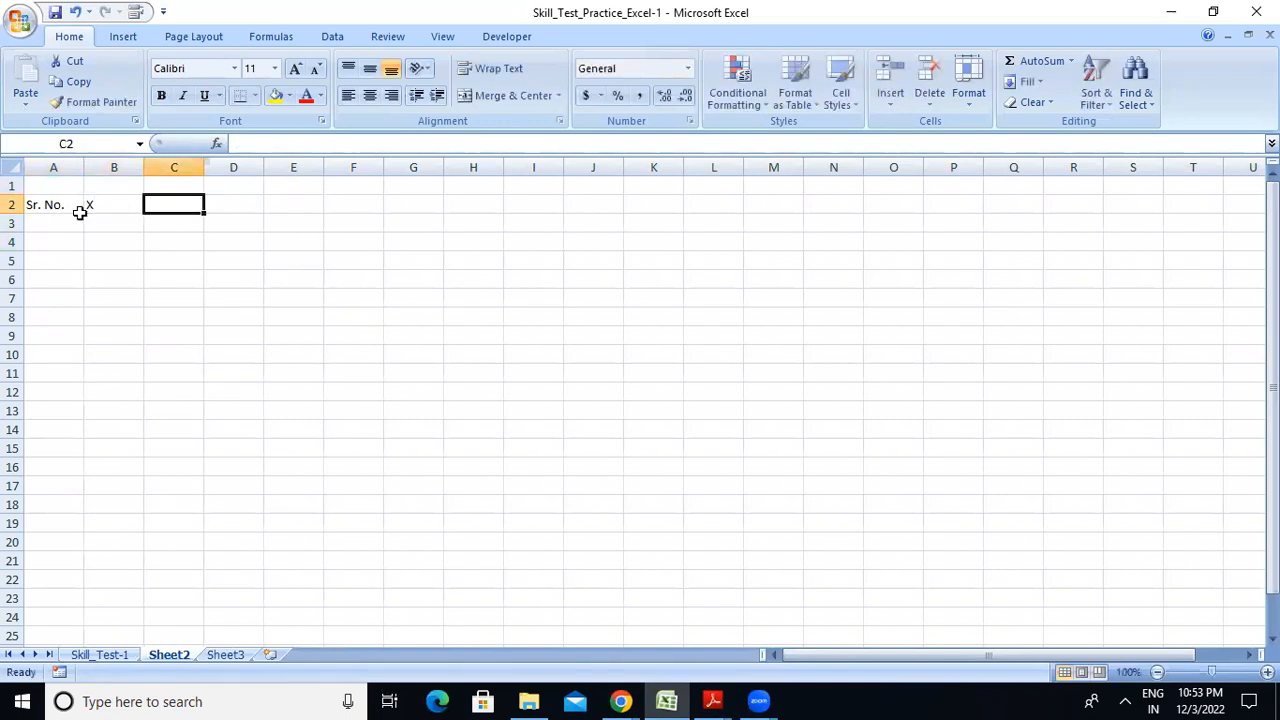
text(Y)
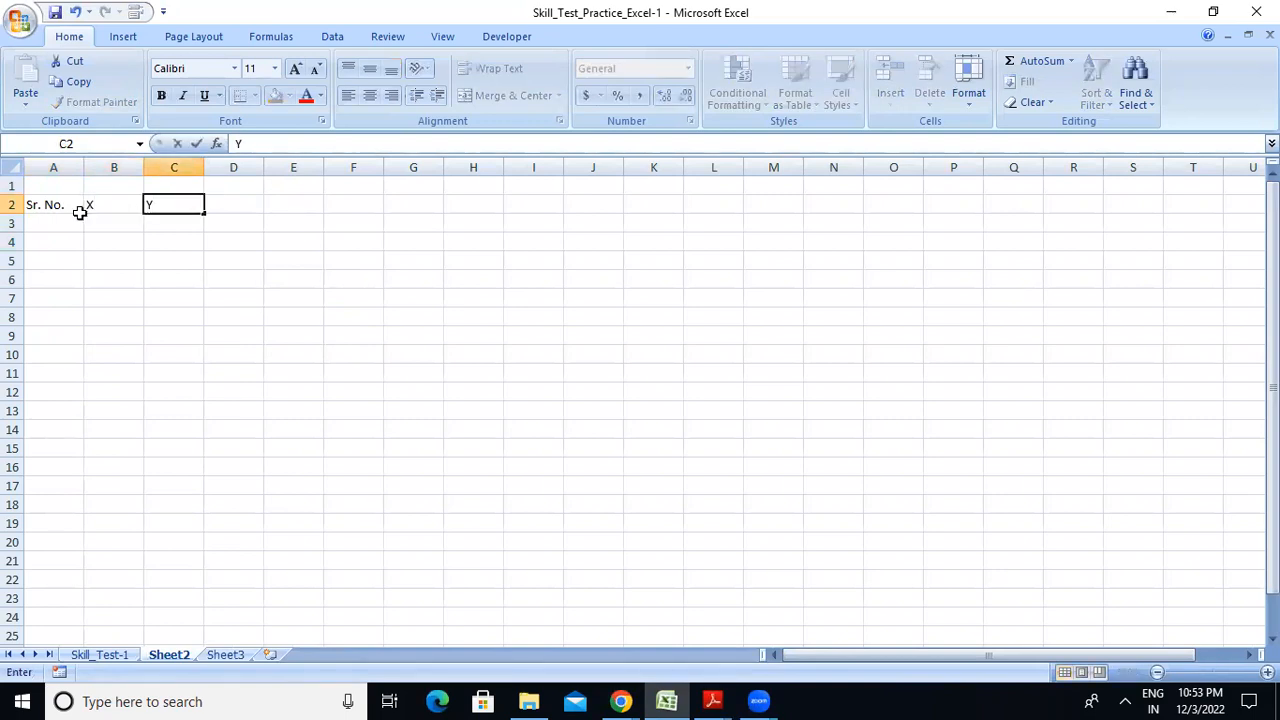
key(Tab)
click(146, 210)
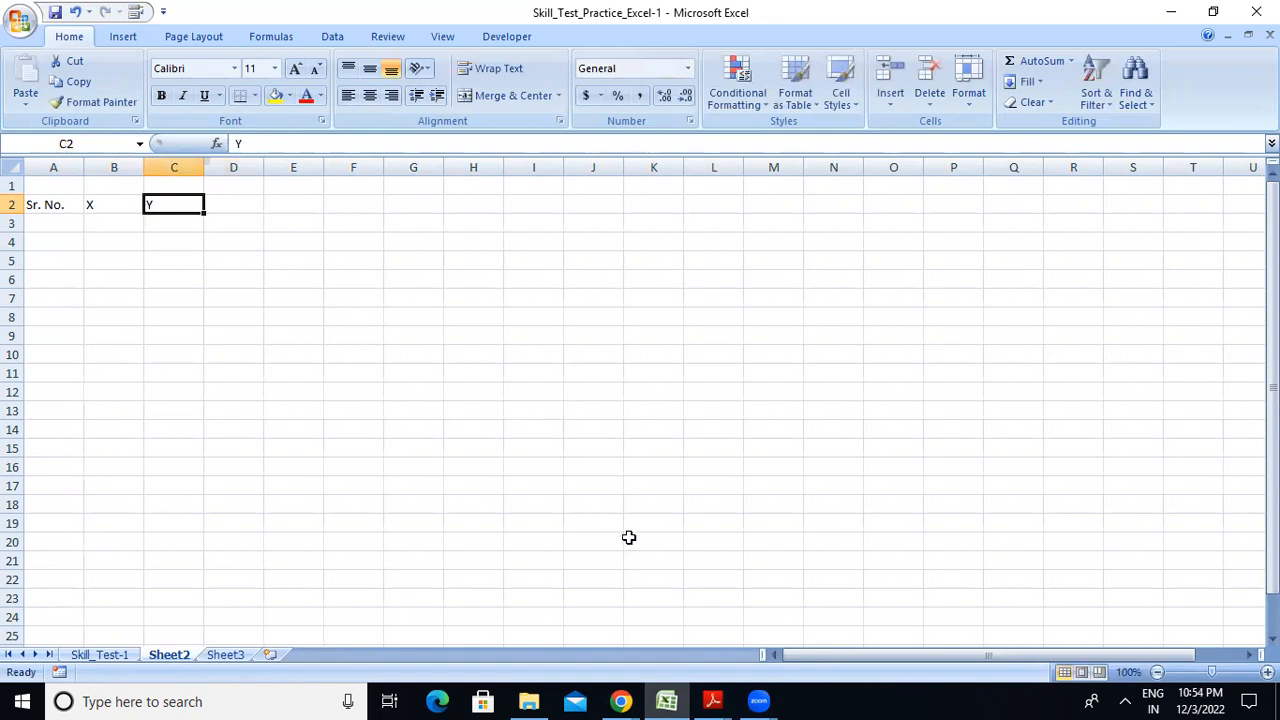
Switch to the Spreadsheet practice exercises PDF in Adobe Reader to recheck the multiplication table exercise
click(713, 701)
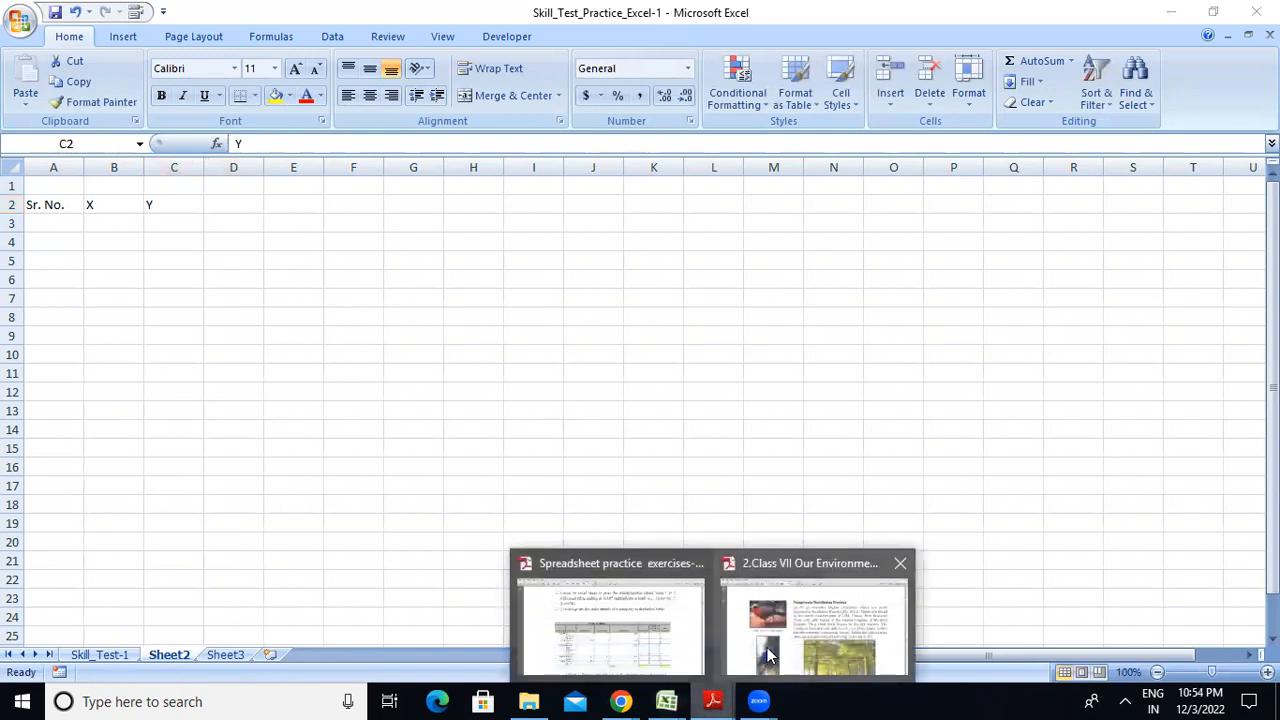
click(585, 619)
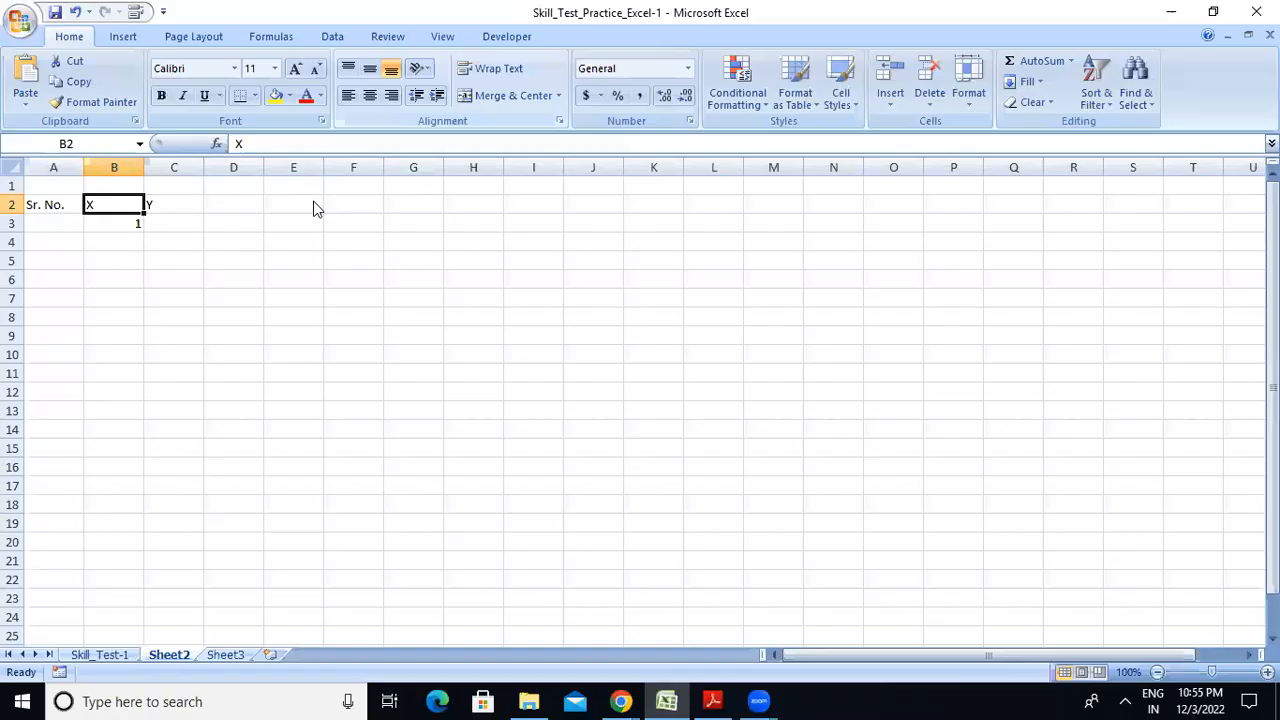
Replace the X heading in cell B2 of Sheet2 with "Table of 1"
click(112, 199)
double_click(113, 199)
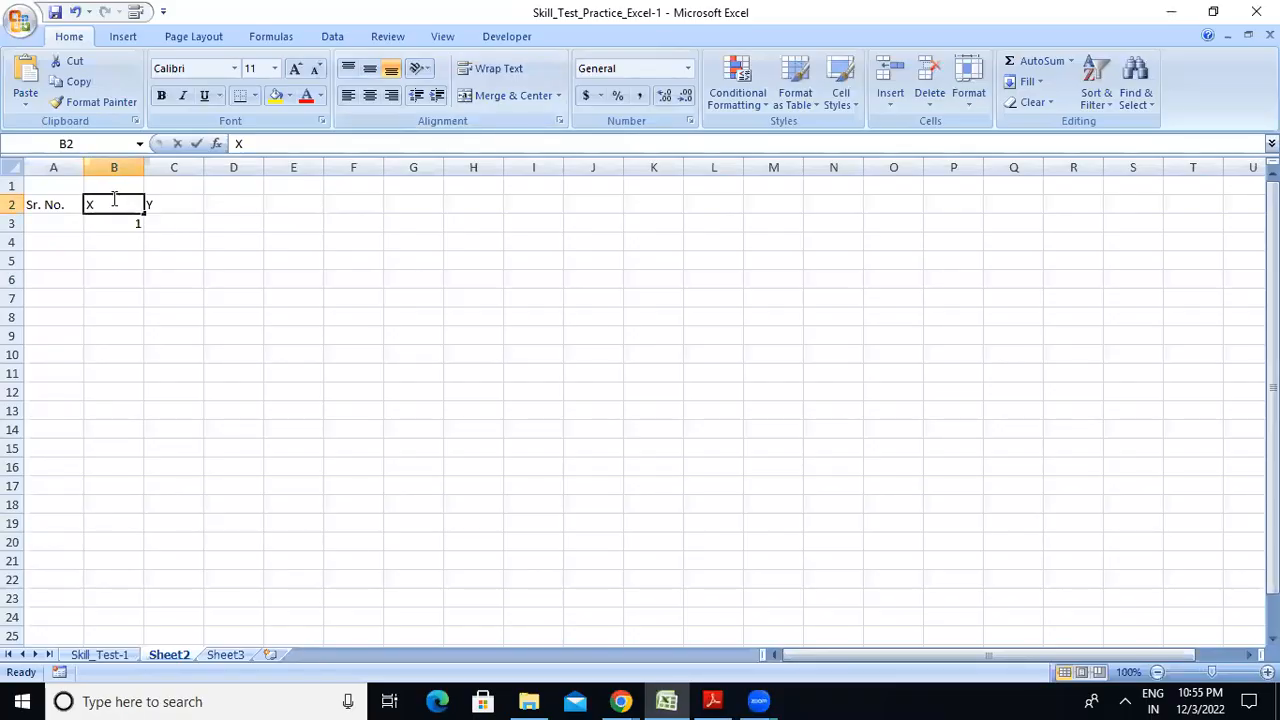
click(177, 204)
click(90, 206)
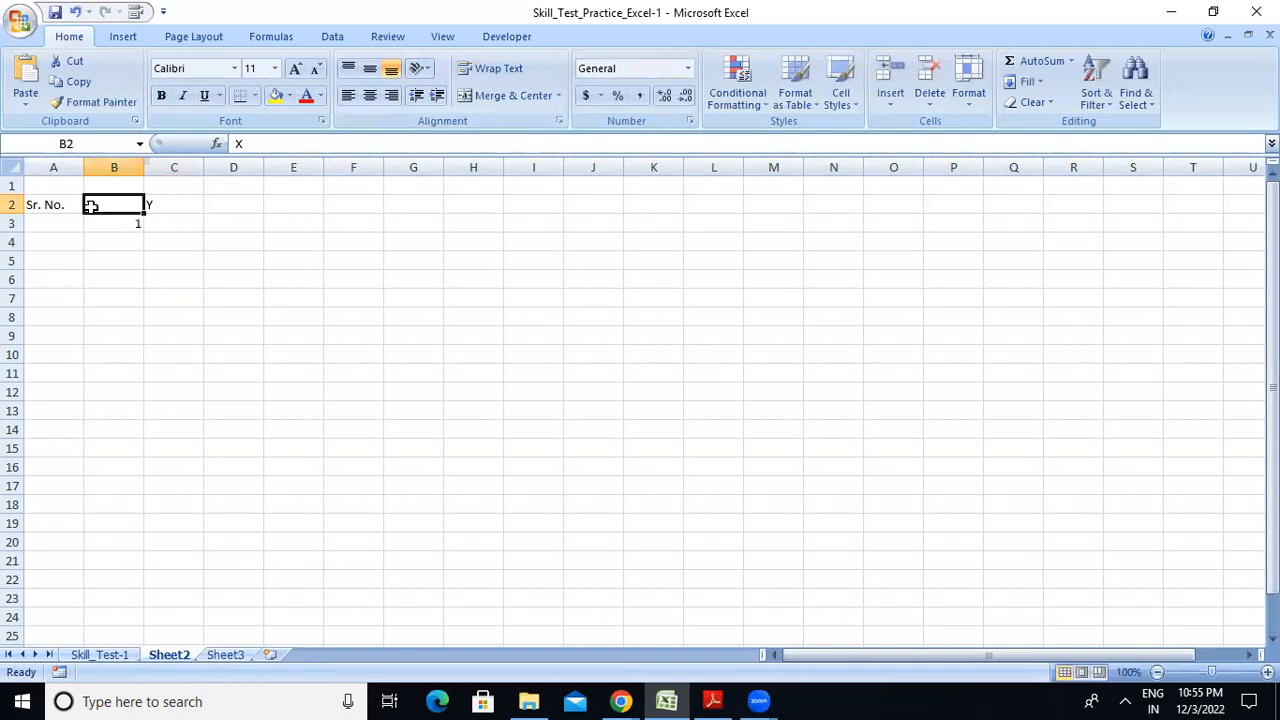
text(Table)
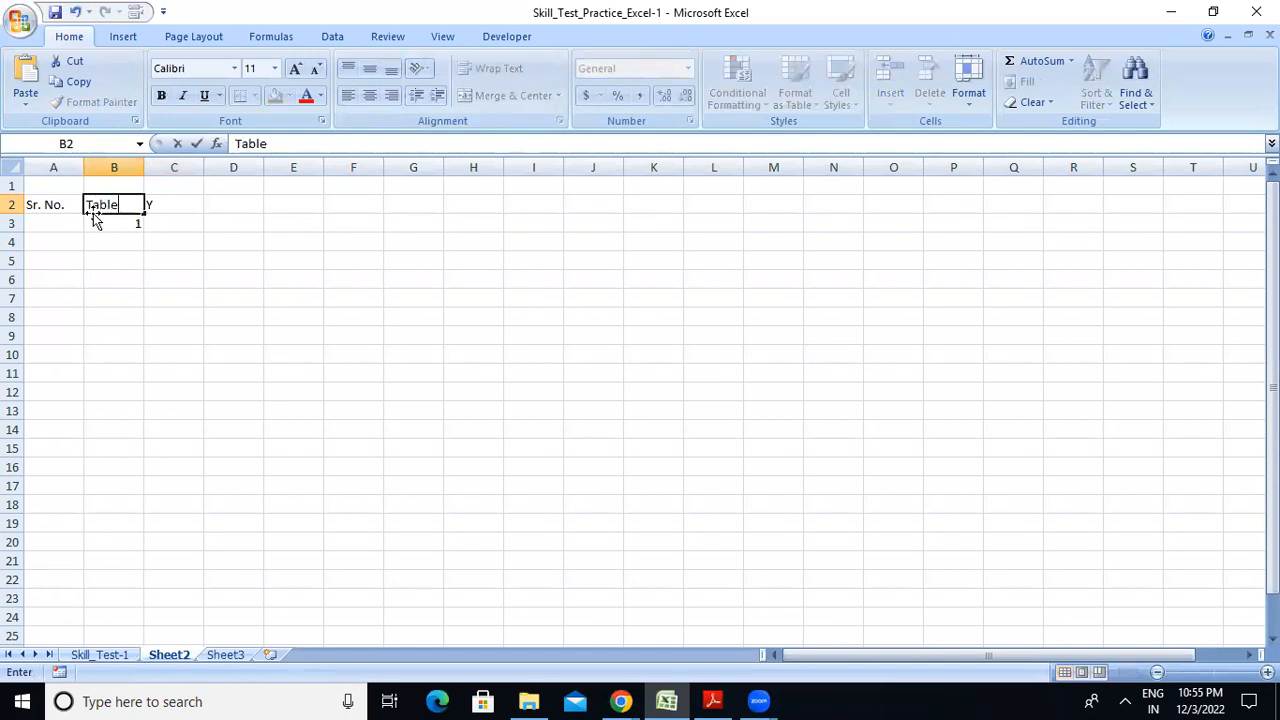
text( of 1)
click(220, 199)
Copy the "Table of 1" heading from B2 to D2 and change the copy to "Table of 2"
click(124, 204)
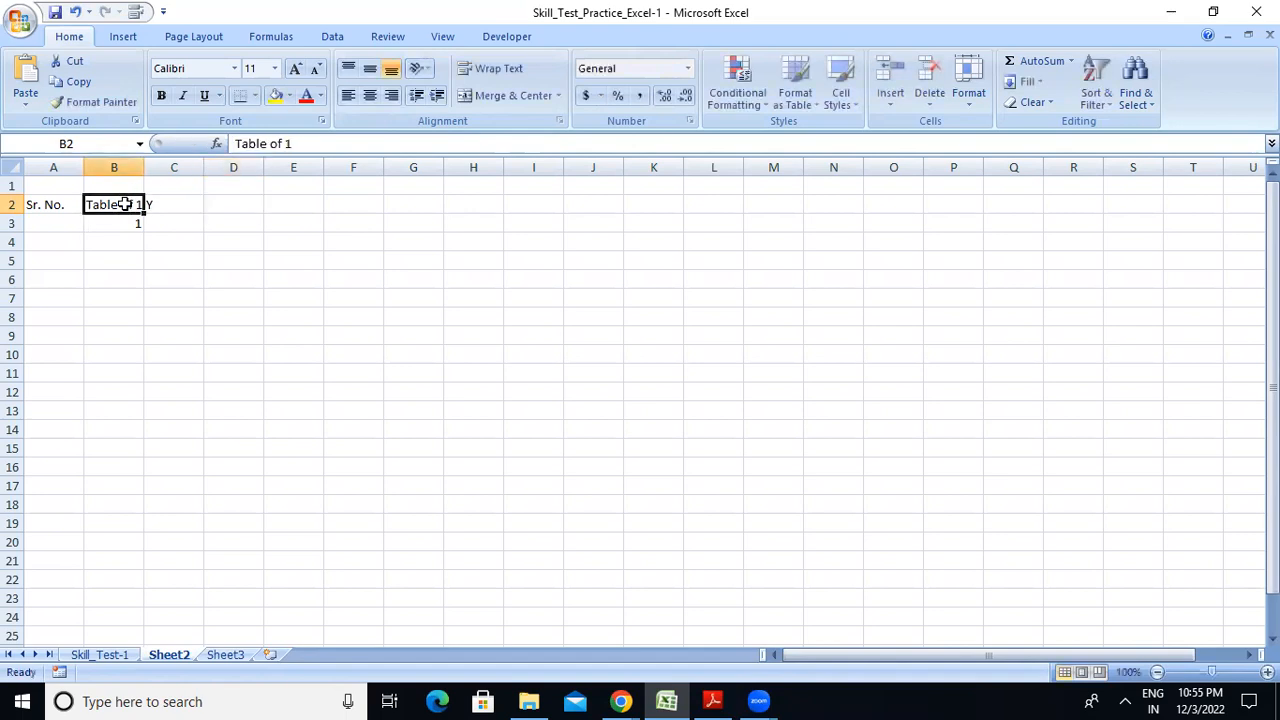
key(ctrl+c)
click(233, 204)
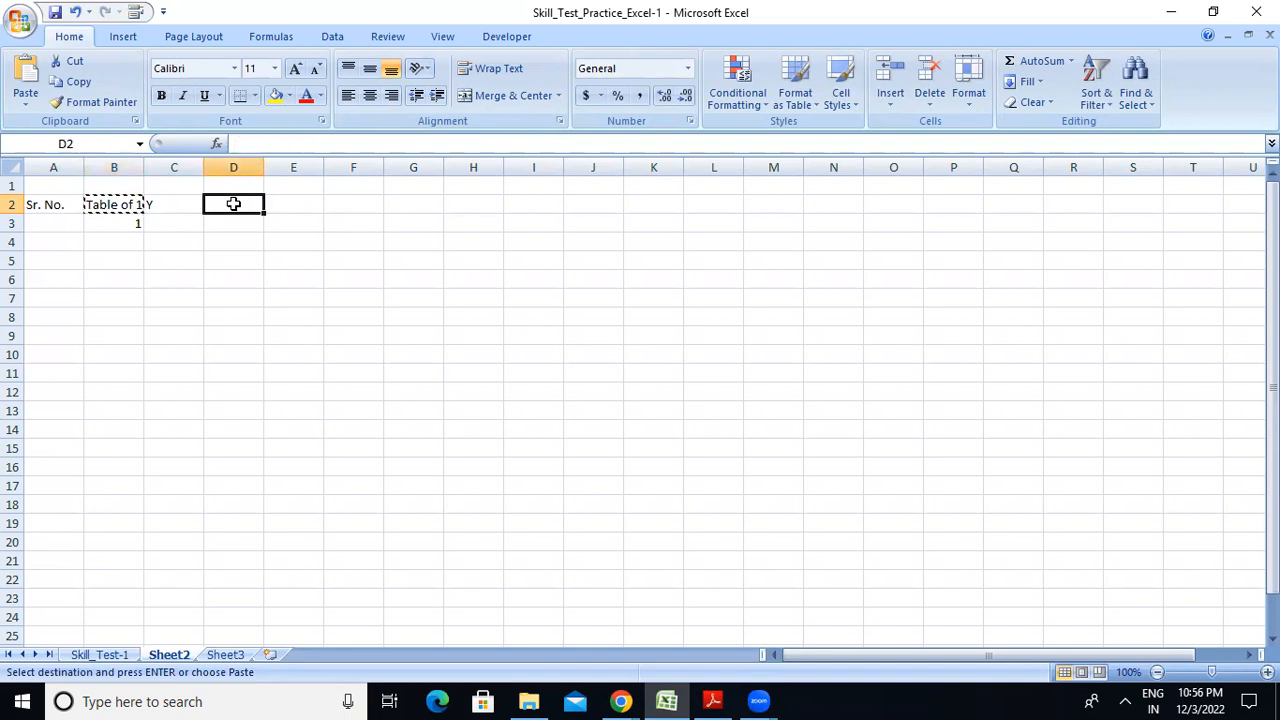
key(ctrl+v)
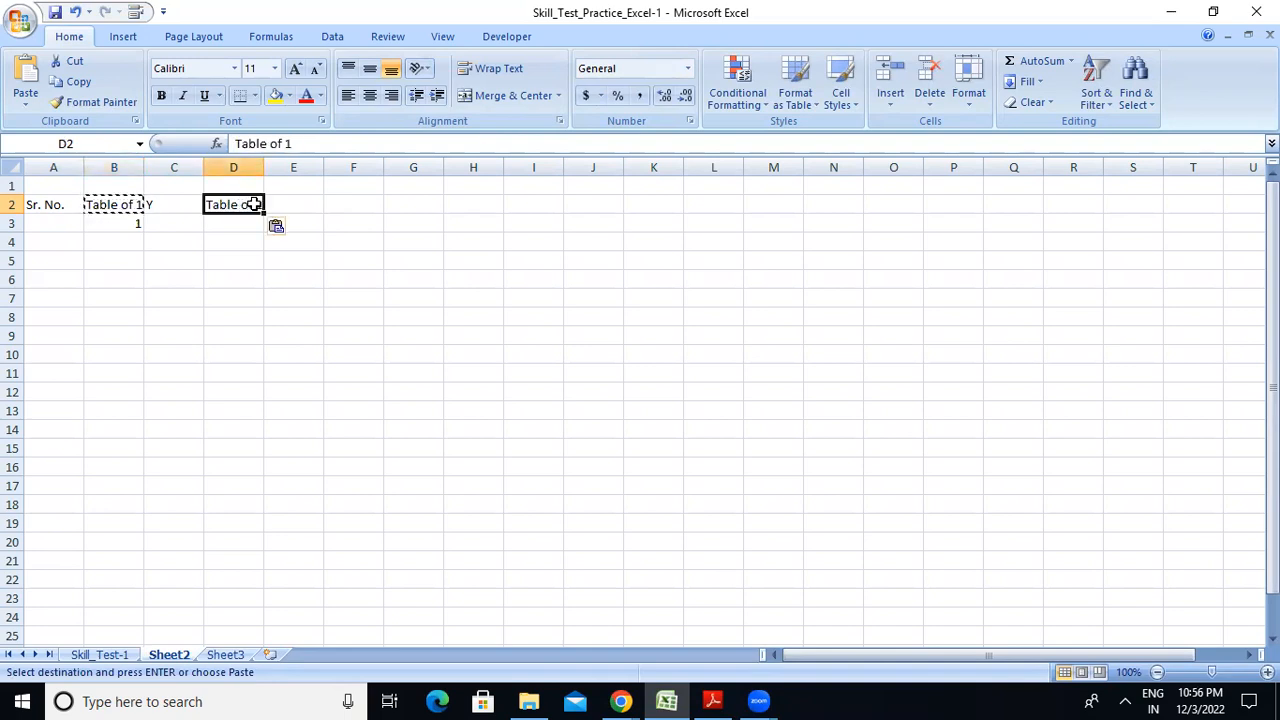
click(287, 143)
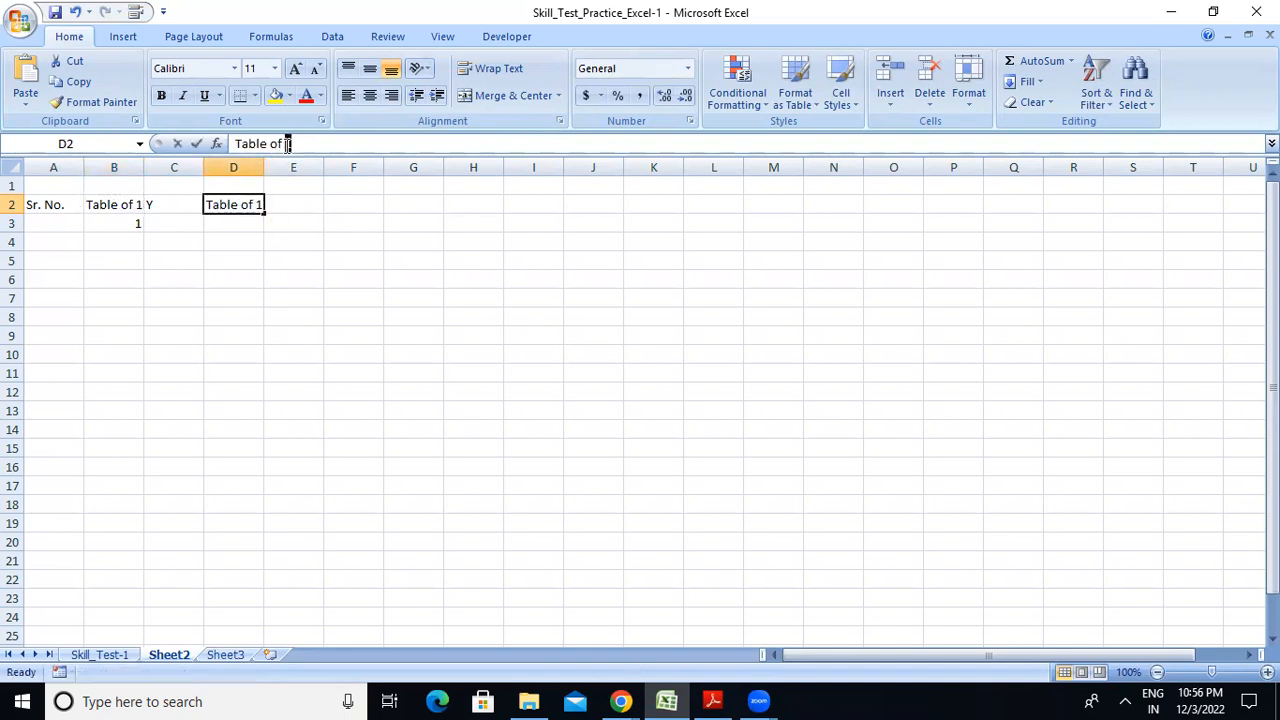
key(BackSpace)
text(2)
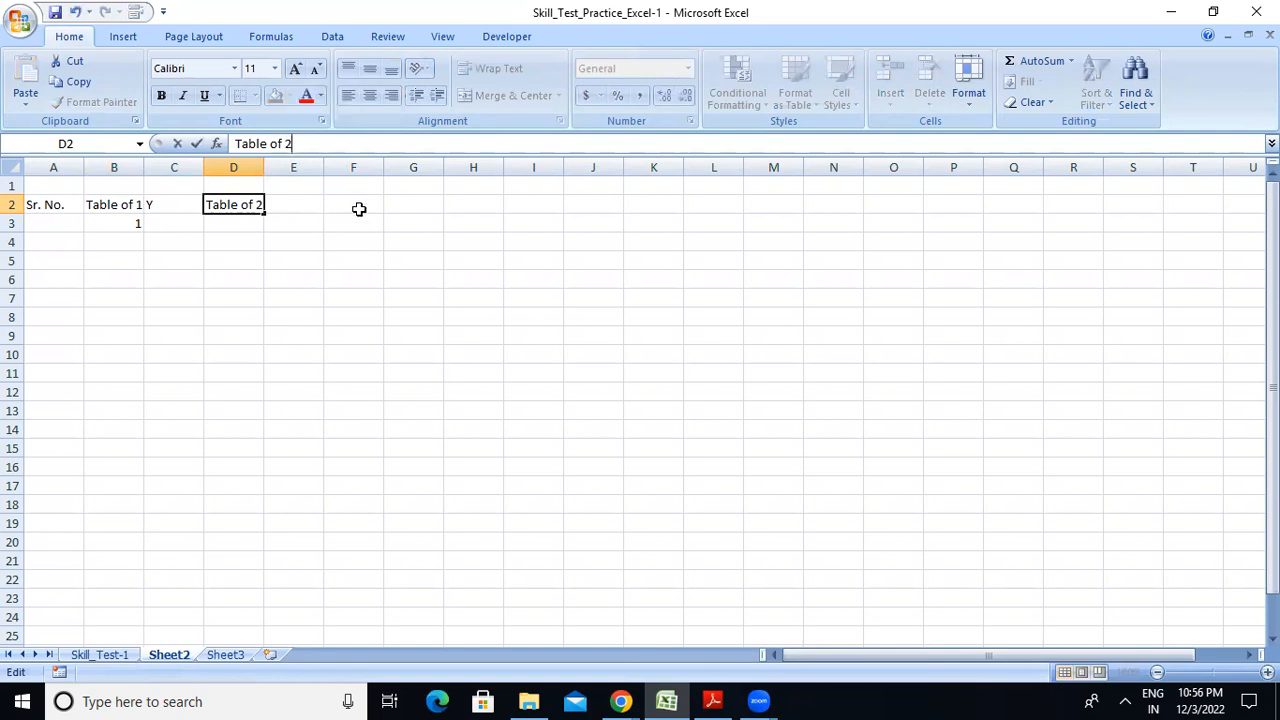
click(352, 205)
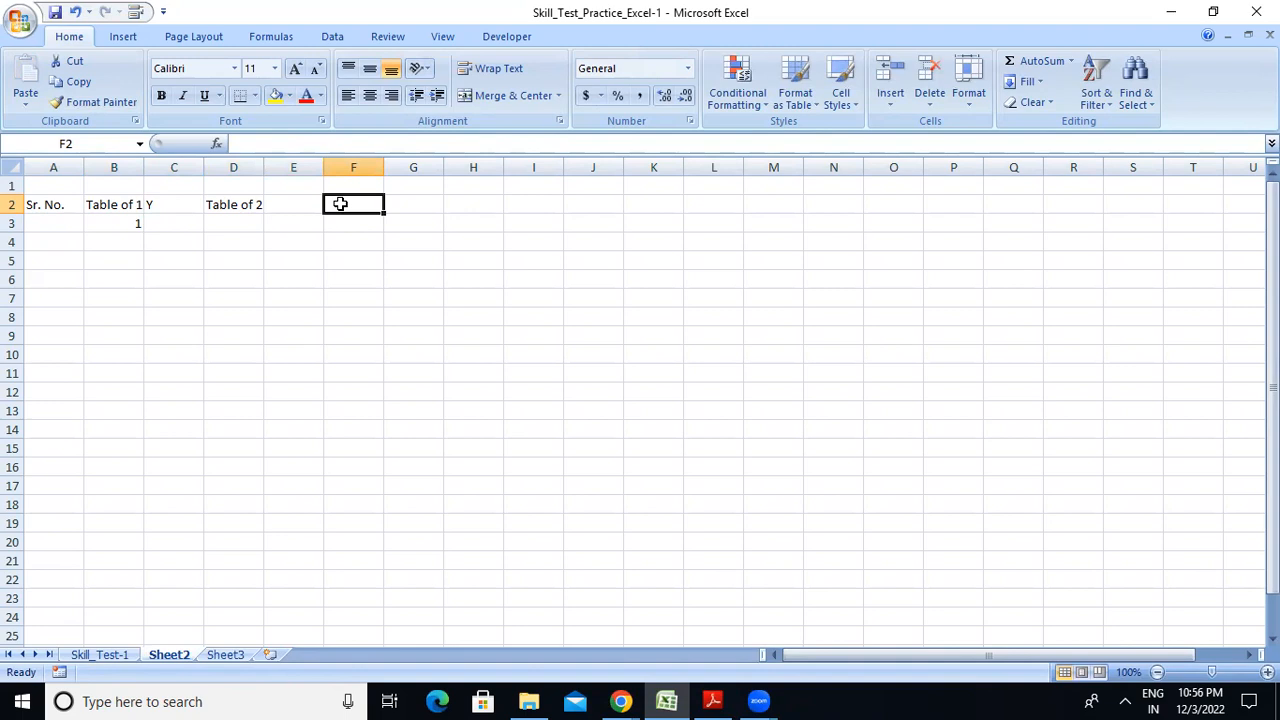
Copy the "Table of 2" heading from D2 to F2 and change the copy to "Table of 3"
click(235, 201)
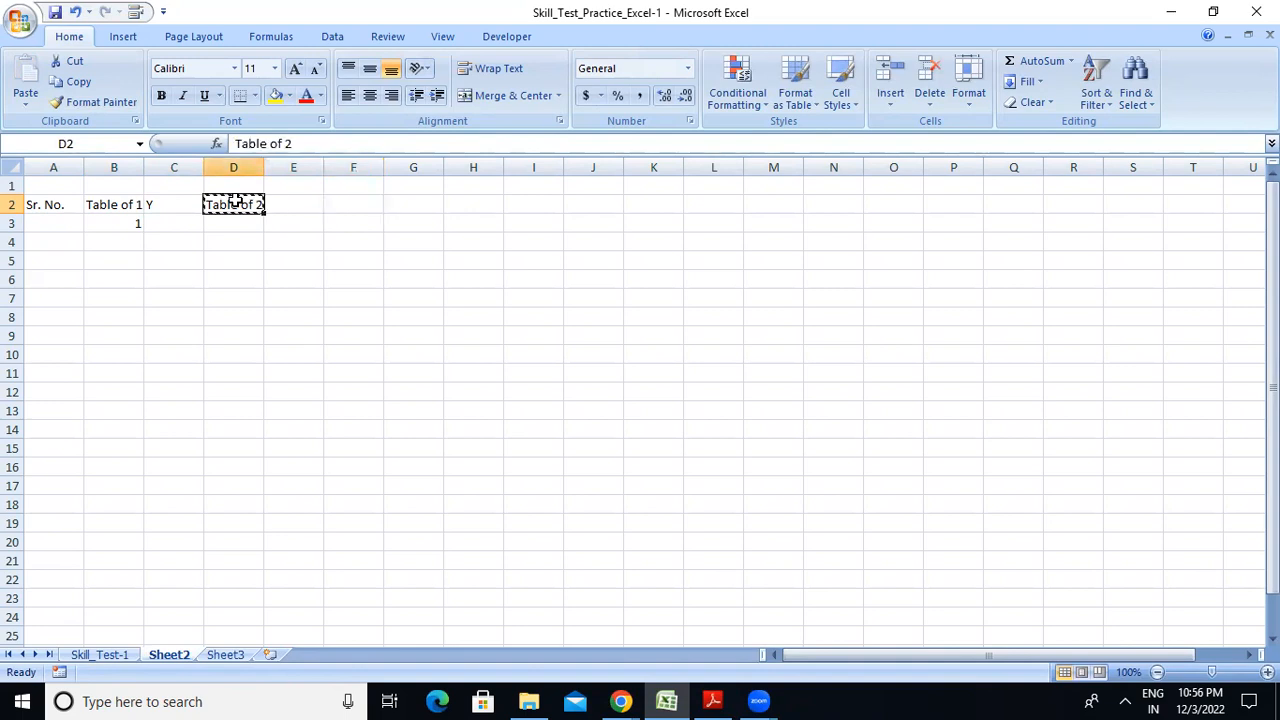
click(338, 208)
key(ctrl+v)
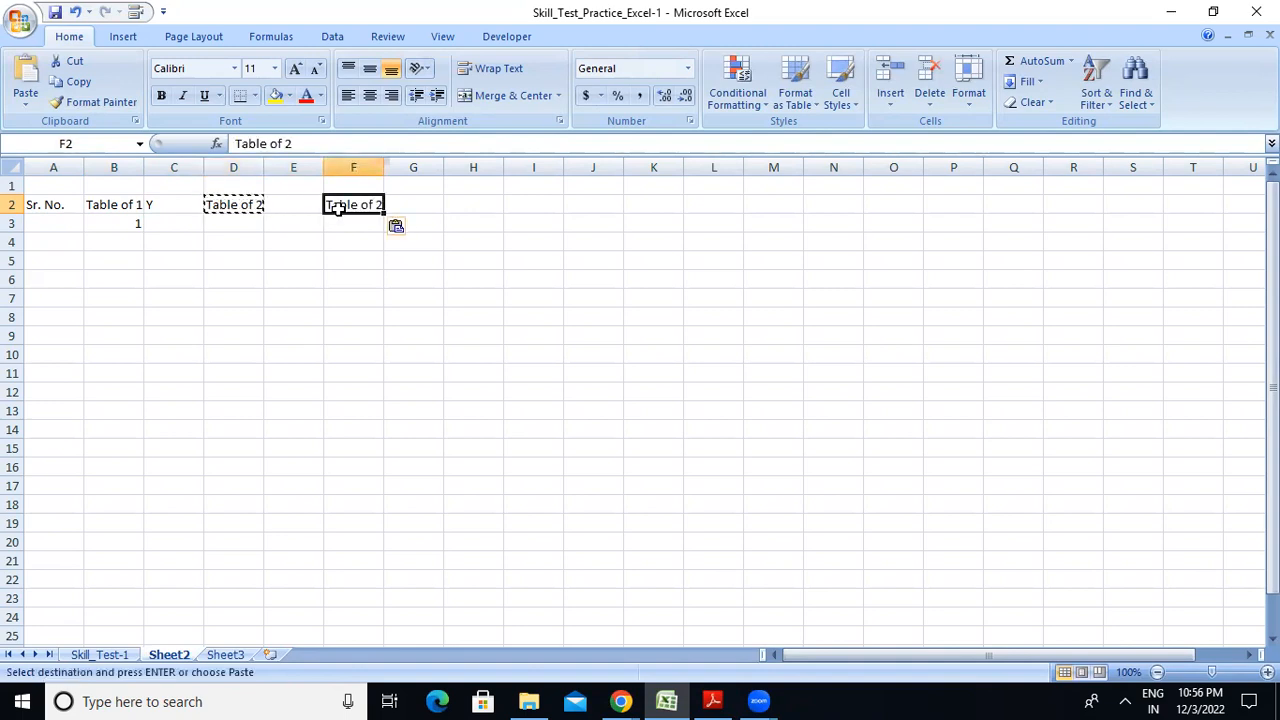
key(Escape)
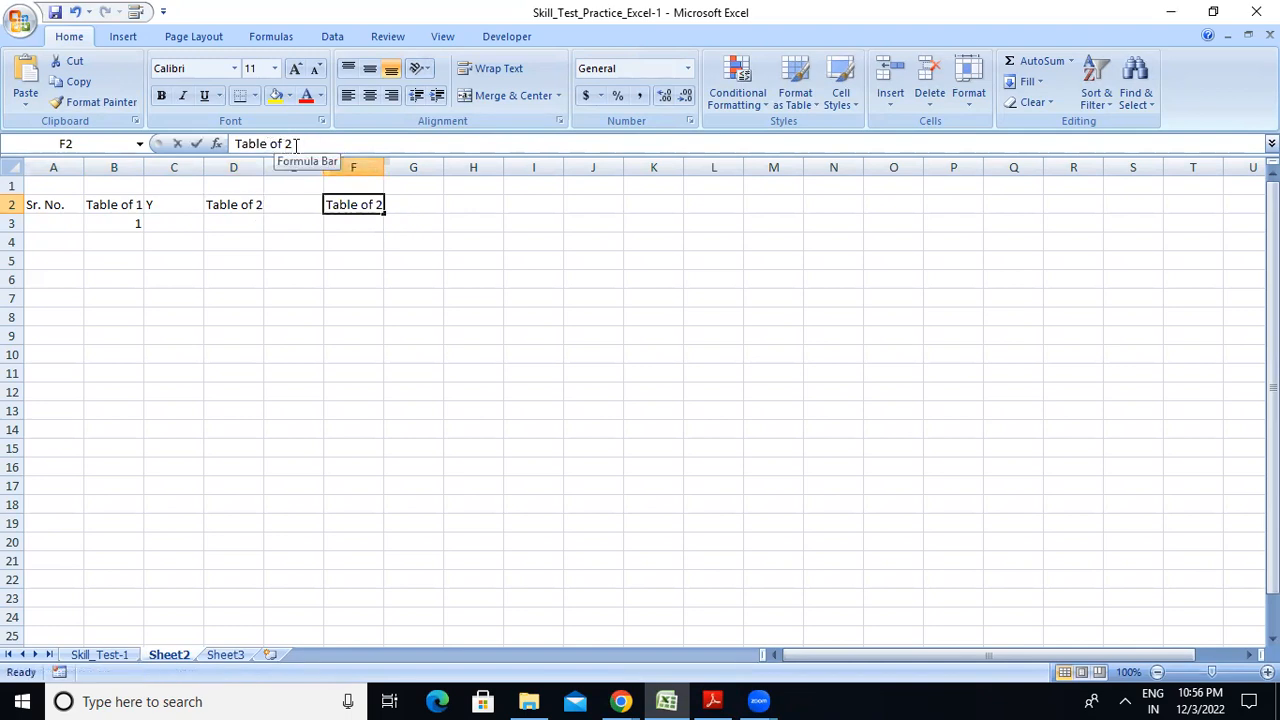
click(291, 144)
key(BackSpace)
text(3)
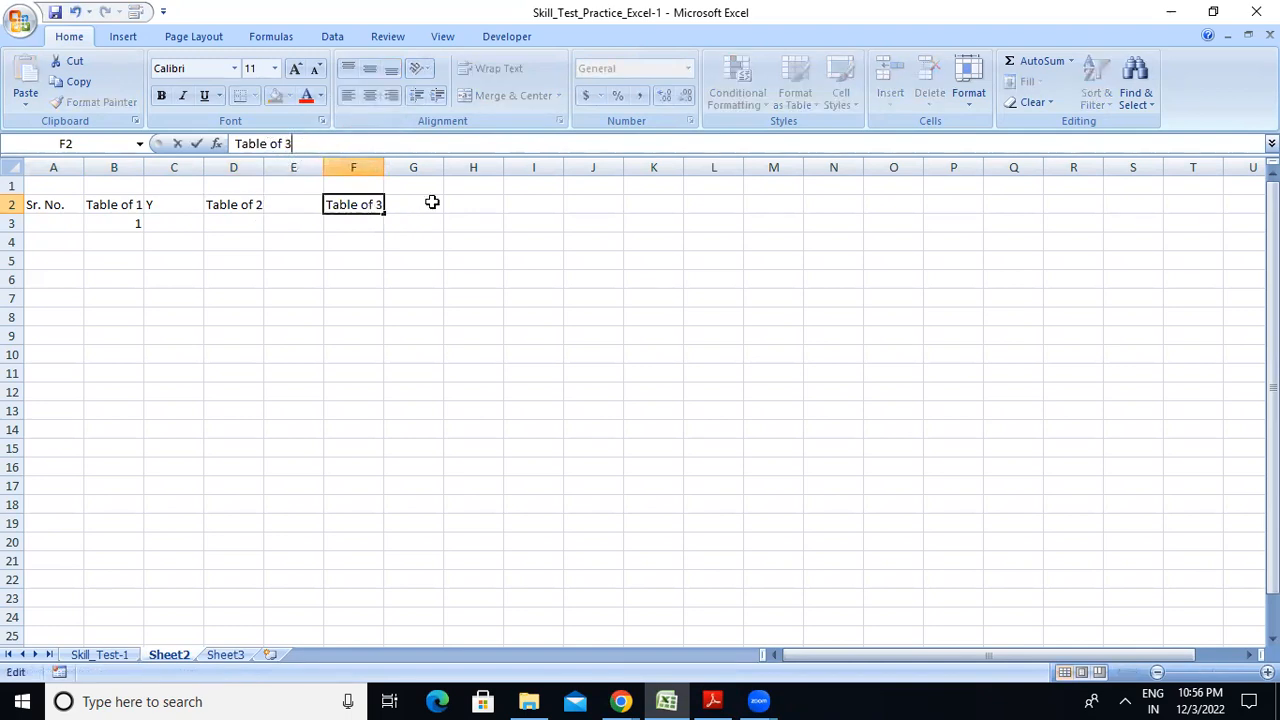
click(452, 215)
click(469, 205)
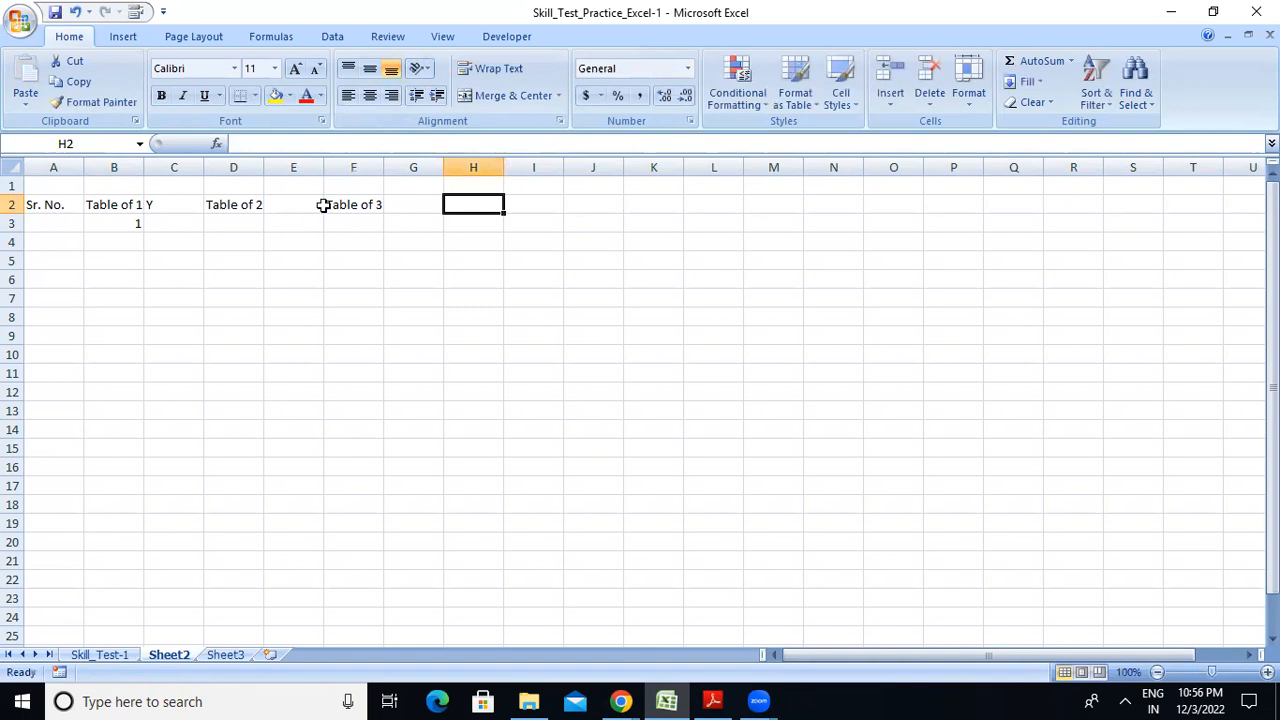
Copy the "Table of 3" heading text from F2 into cells H2 and J2
click(320, 206)
click(333, 206)
drag(318, 147, 228, 144)
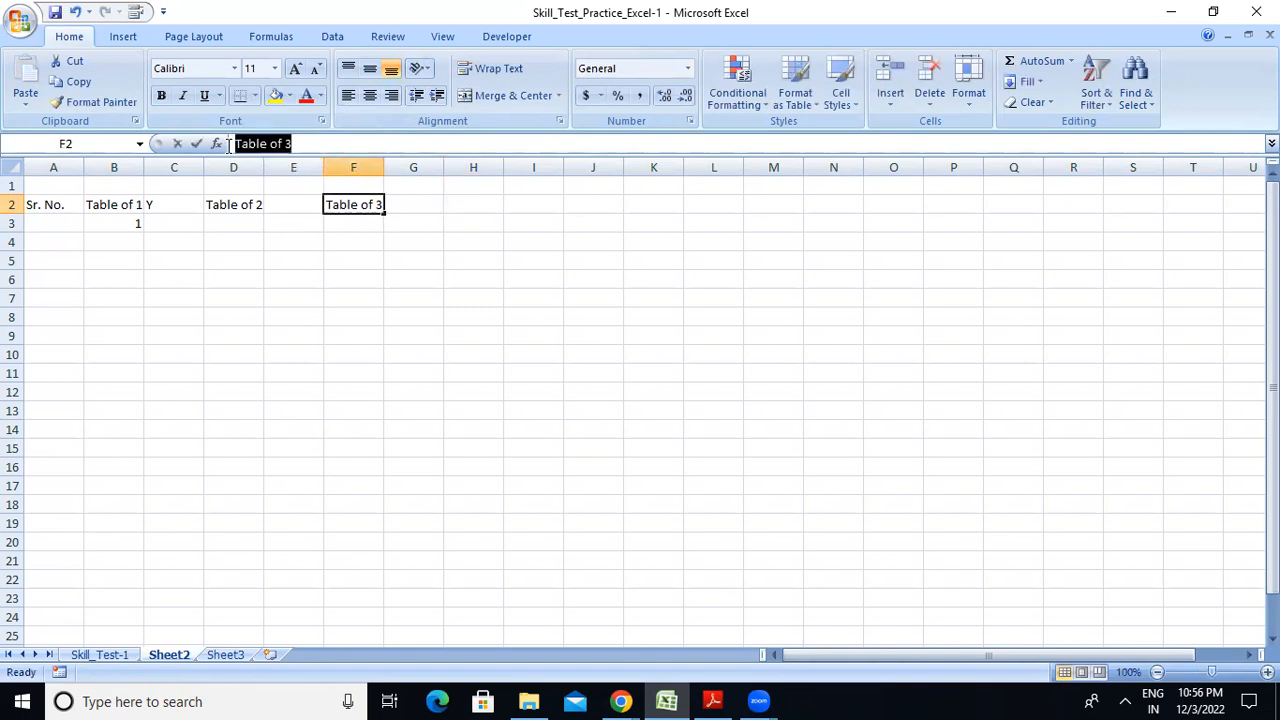
click(464, 212)
key(ctrl+v)
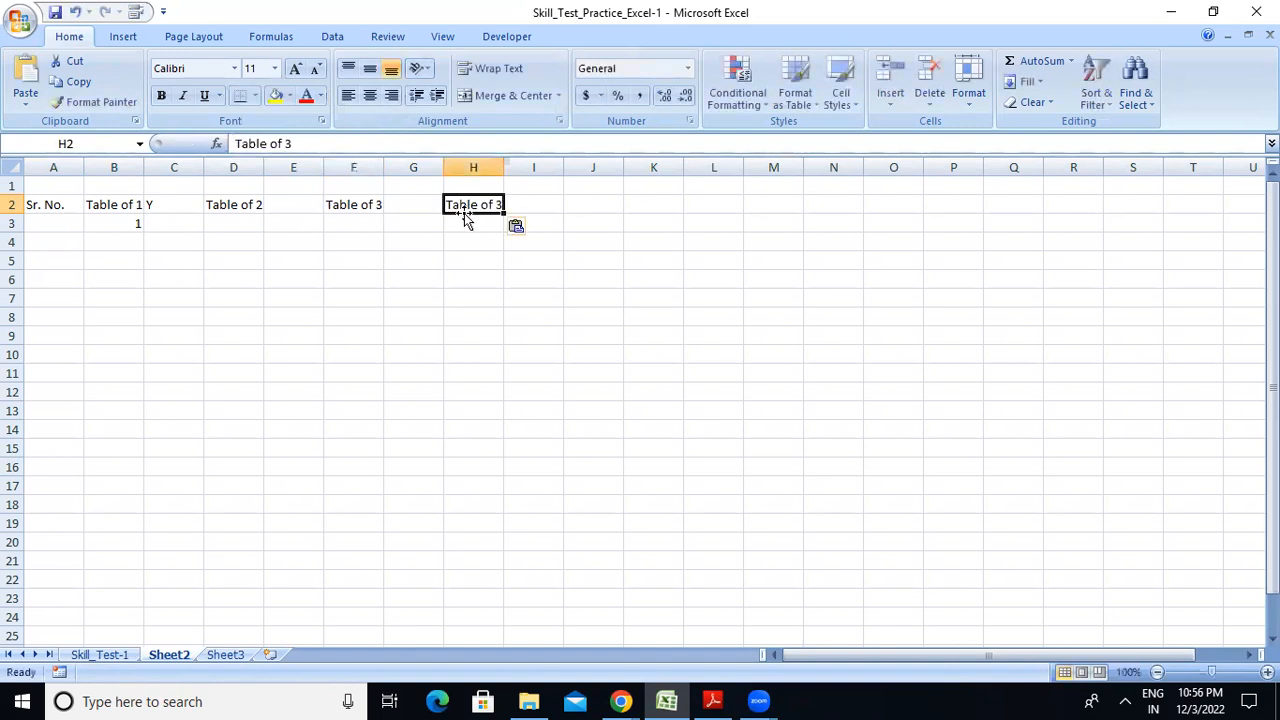
click(582, 204)
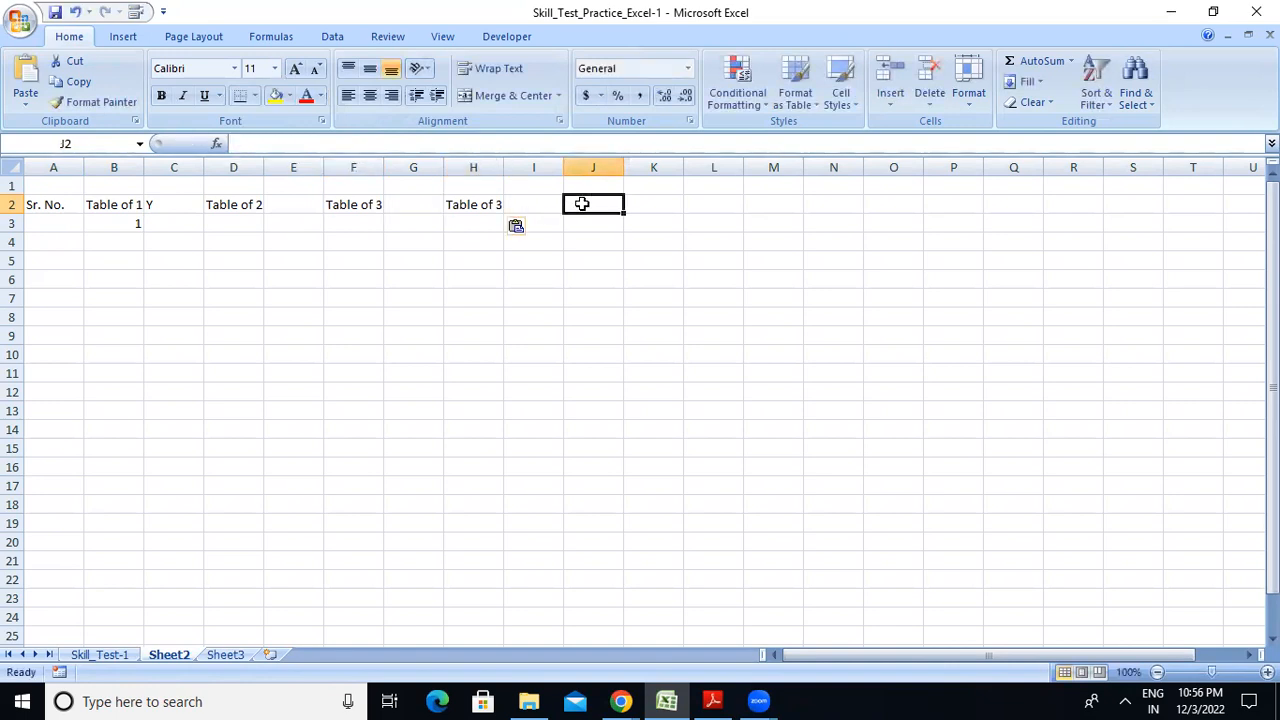
key(ctrl+v)
Change the heading in H2 to "Table of 4" and the heading in J2 to "Table of5"
click(466, 204)
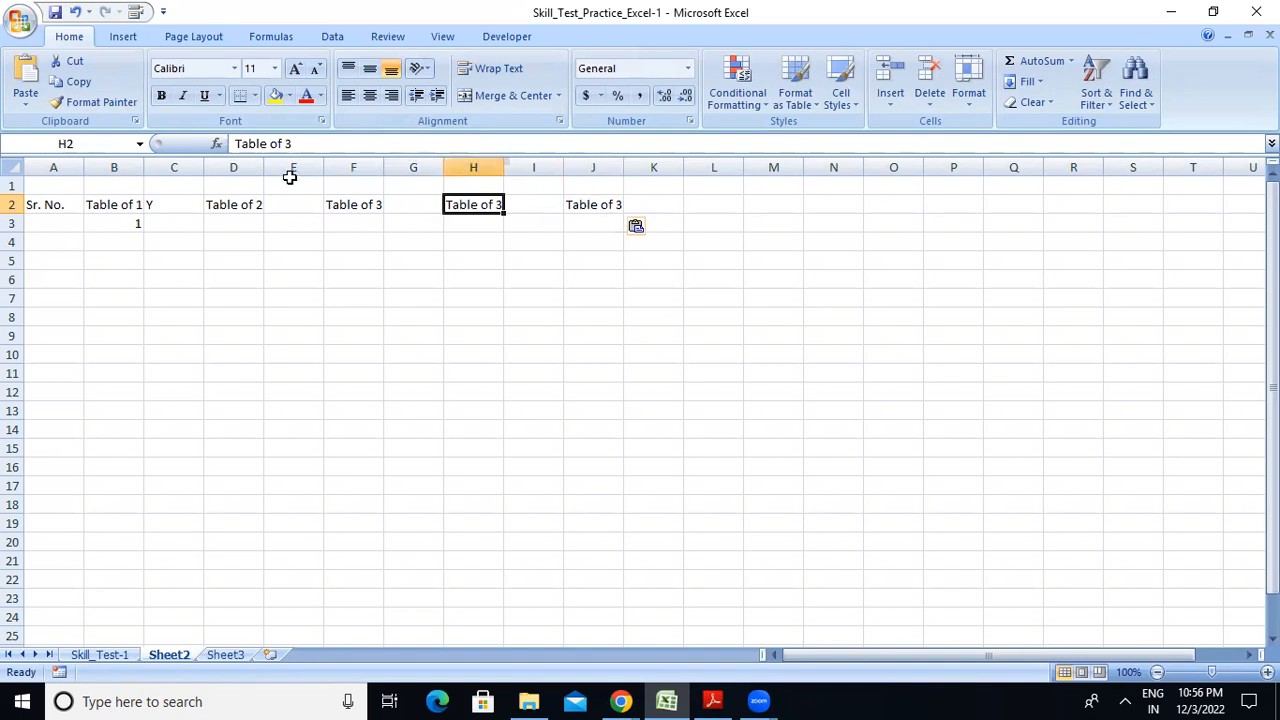
double_click(288, 143)
text(4)
click(585, 205)
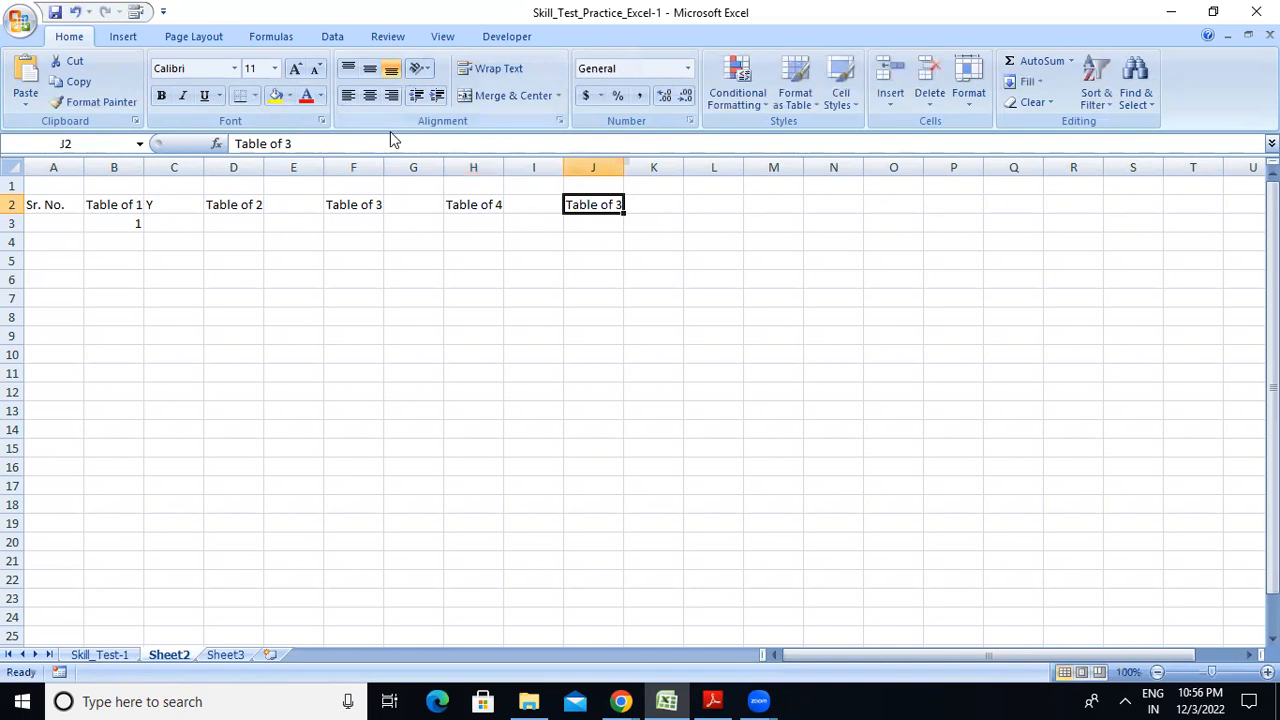
double_click(297, 144)
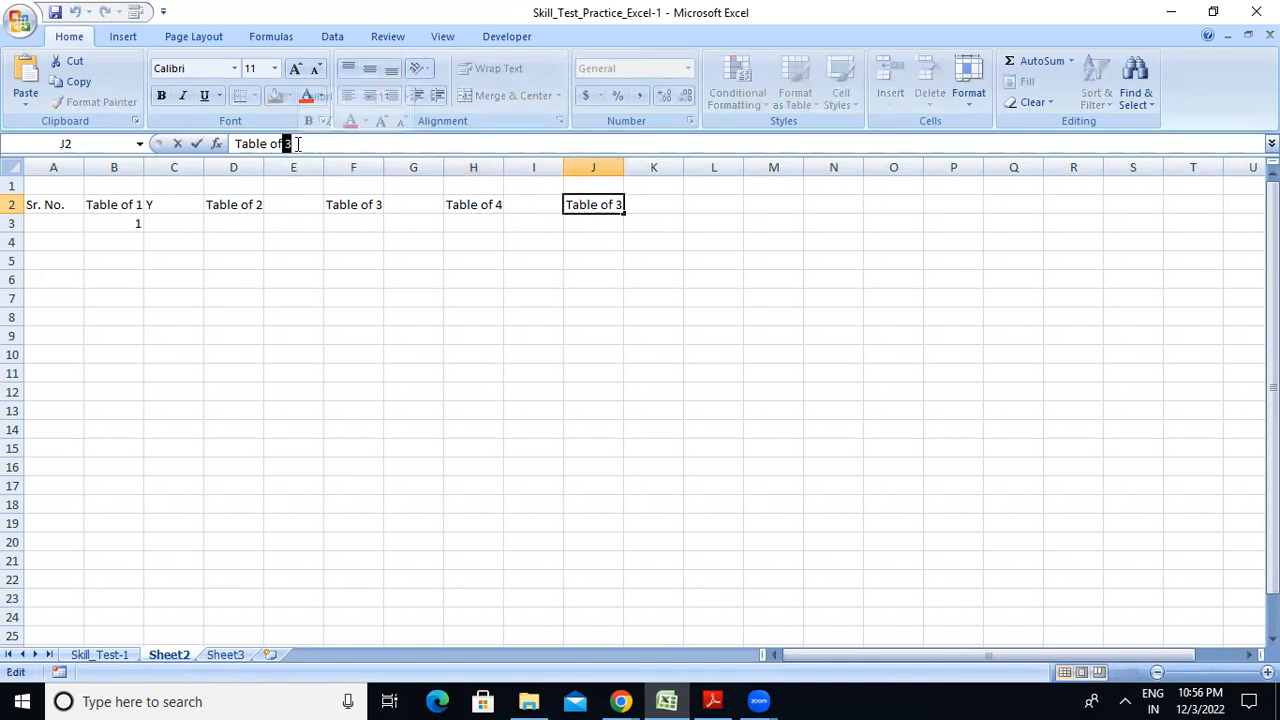
text(5)
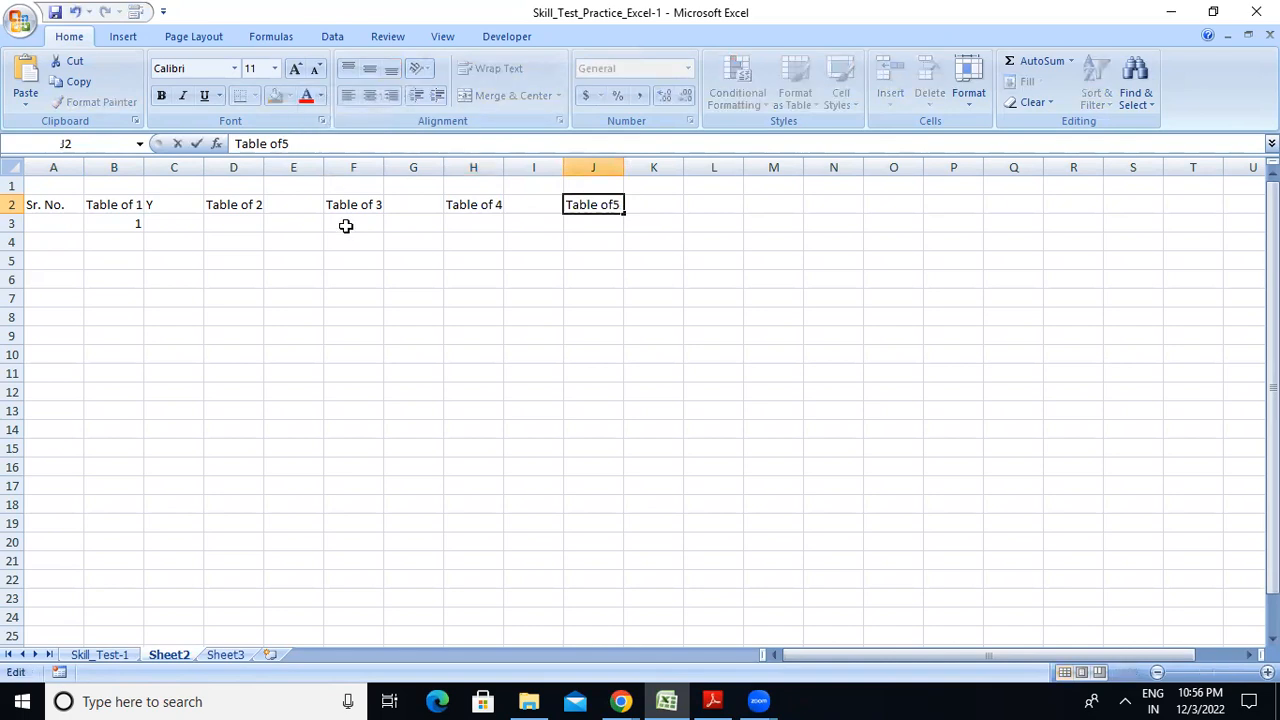
Clear the leftover Y heading from cell C2 and select cell B3
click(156, 204)
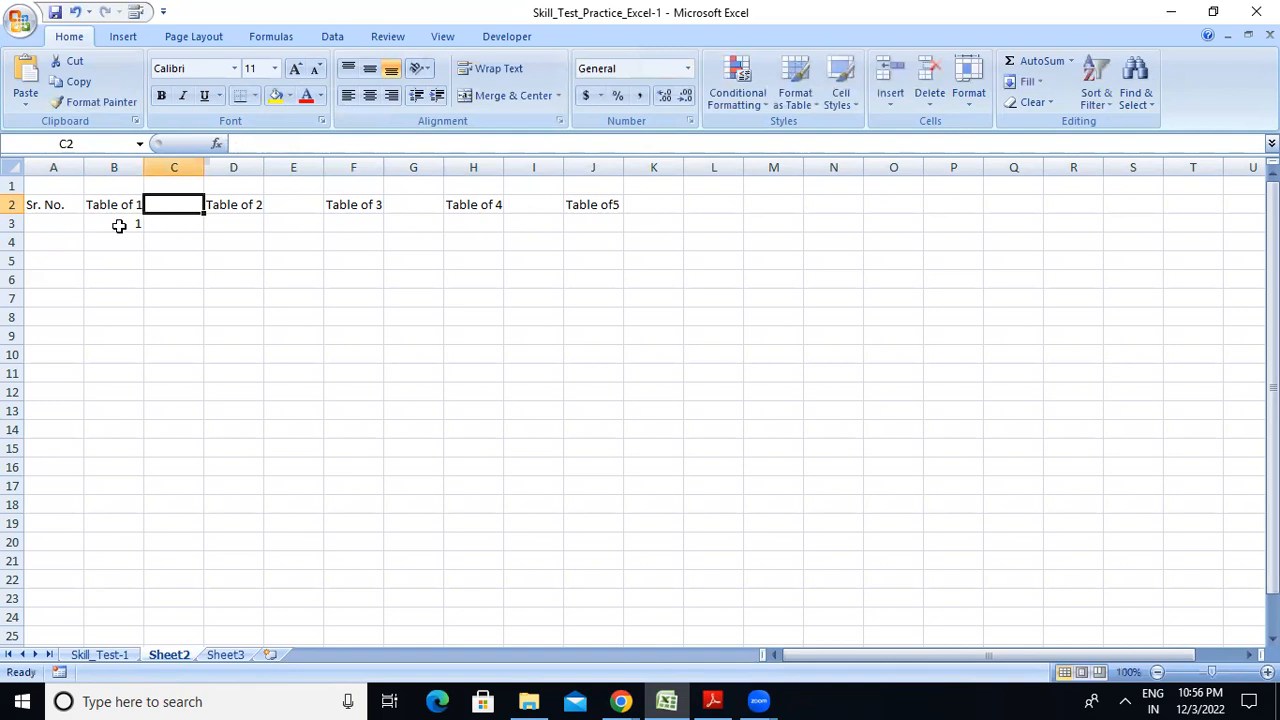
click(121, 228)
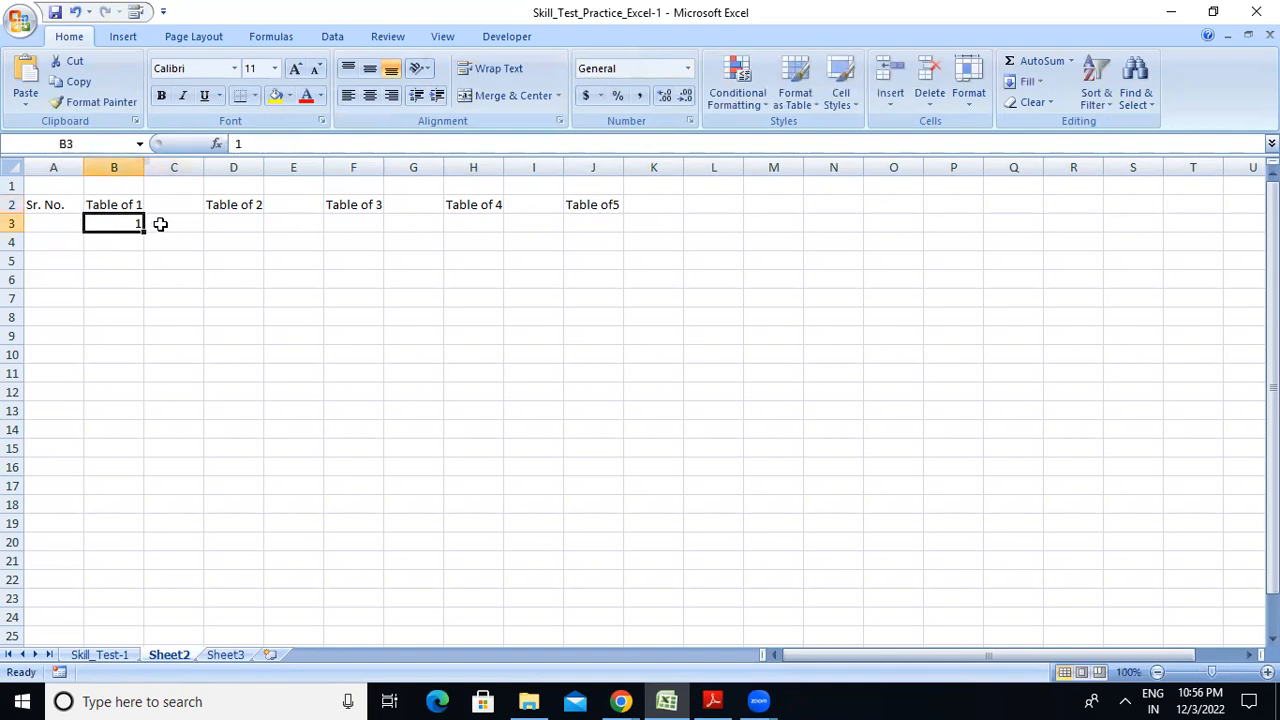
Fill the value 1 from cell B3 down to B10 under the "Table of 1" heading
click(157, 222)
click(124, 225)
drag(144, 231, 142, 363)
Number the Sr. No. column from 1 to 10 in A3:A12 and extend the 1s in column B down to B12
click(46, 228)
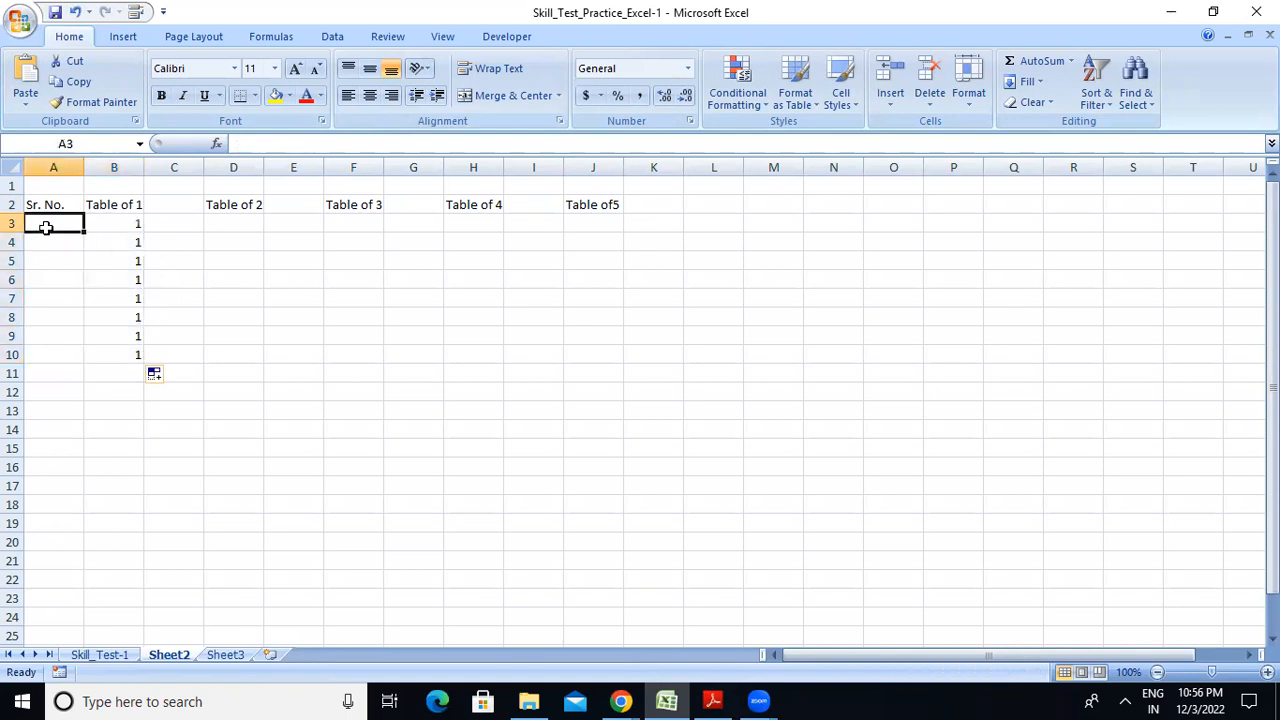
text(1)
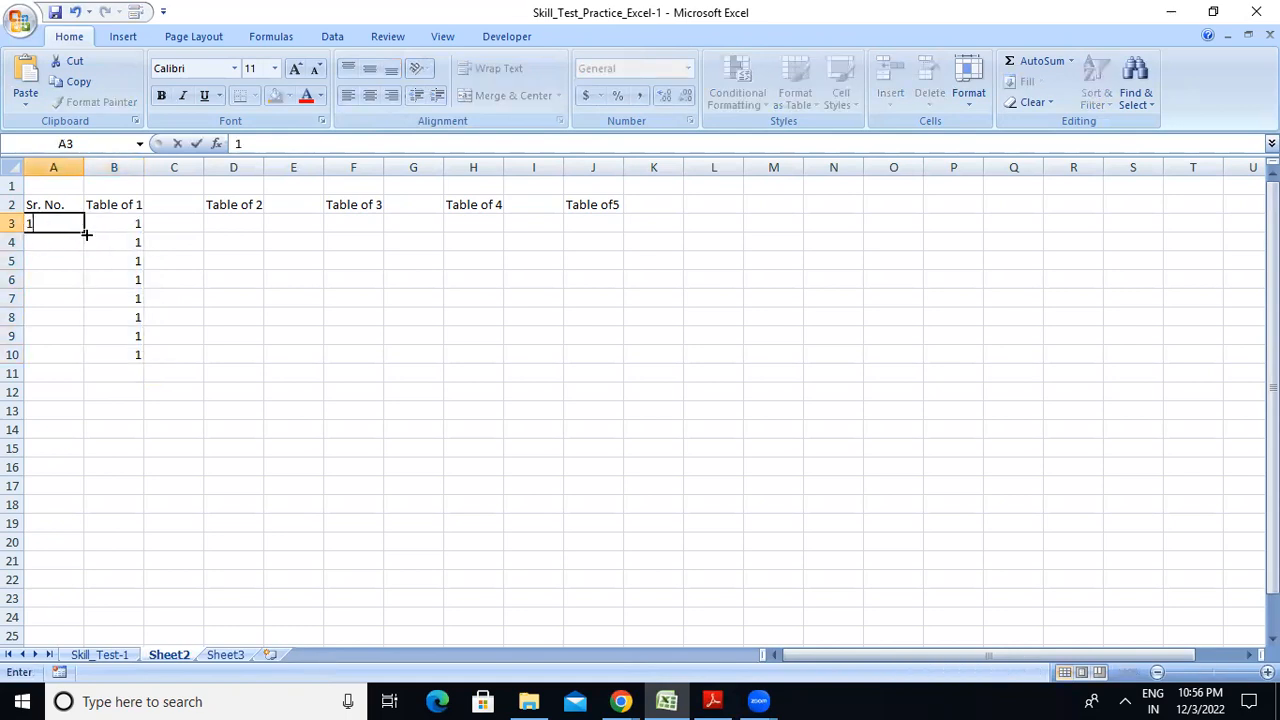
drag(85, 232, 79, 393)
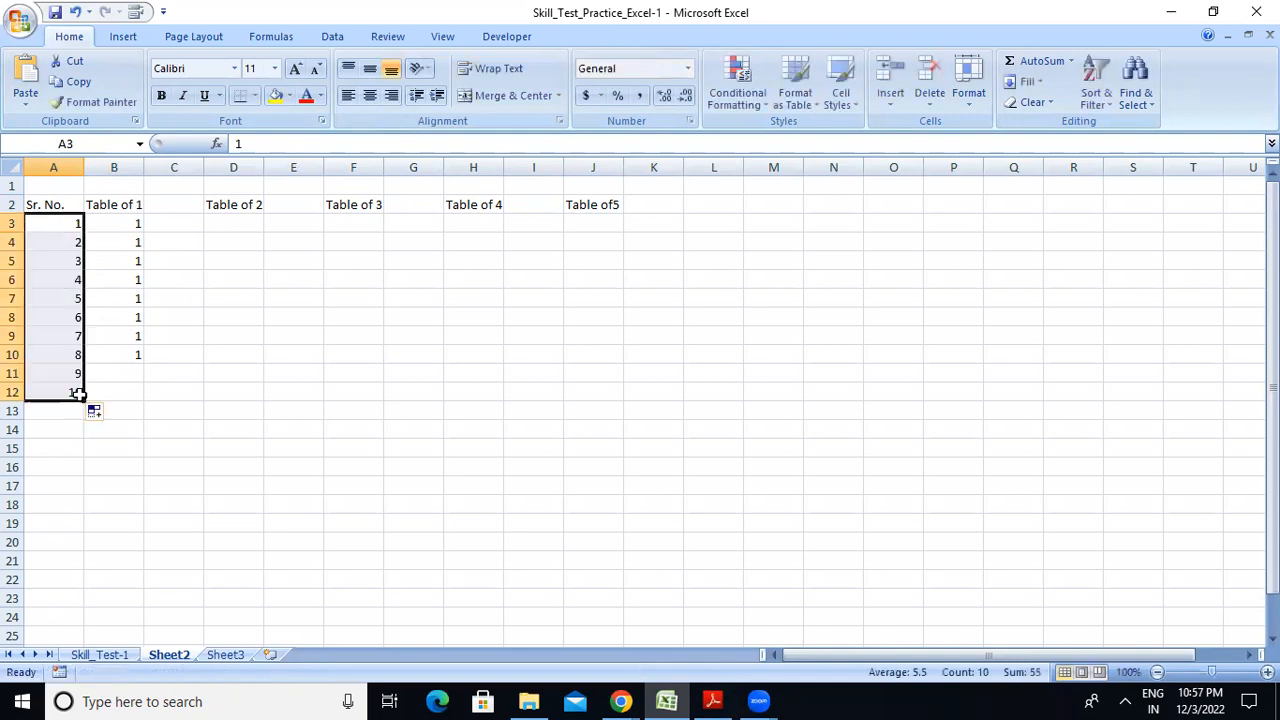
click(131, 359)
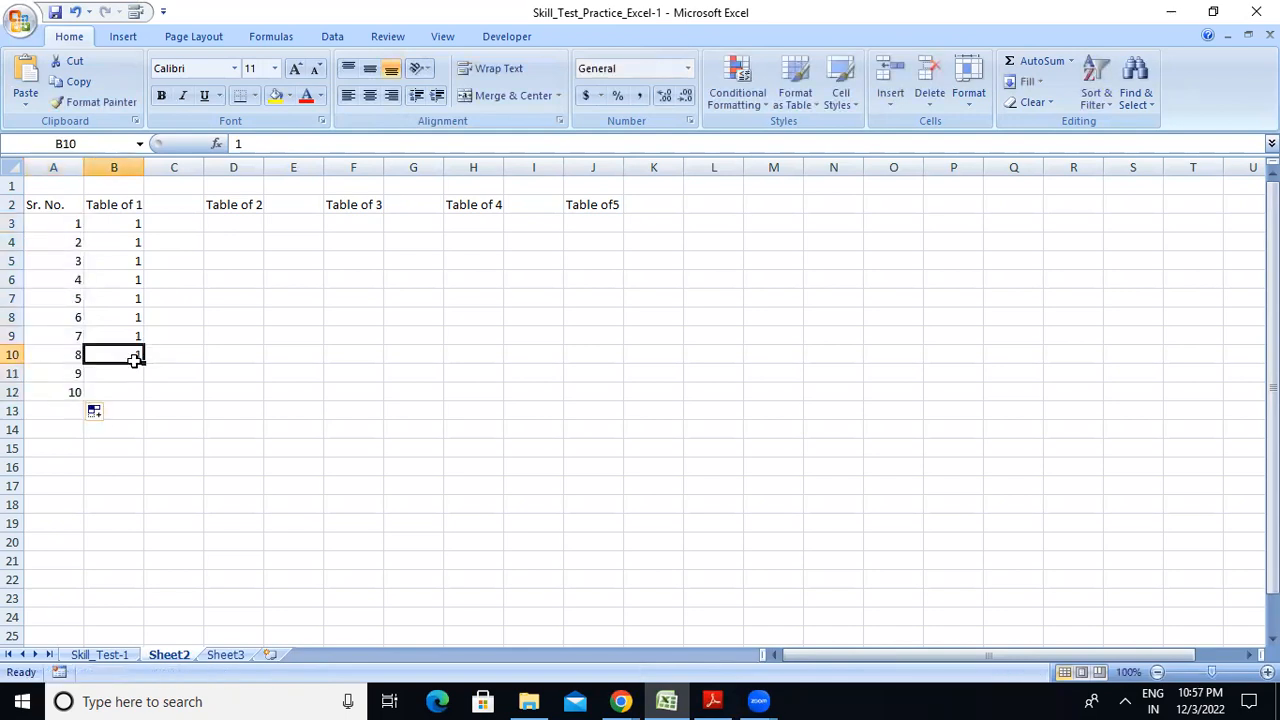
drag(145, 366, 141, 401)
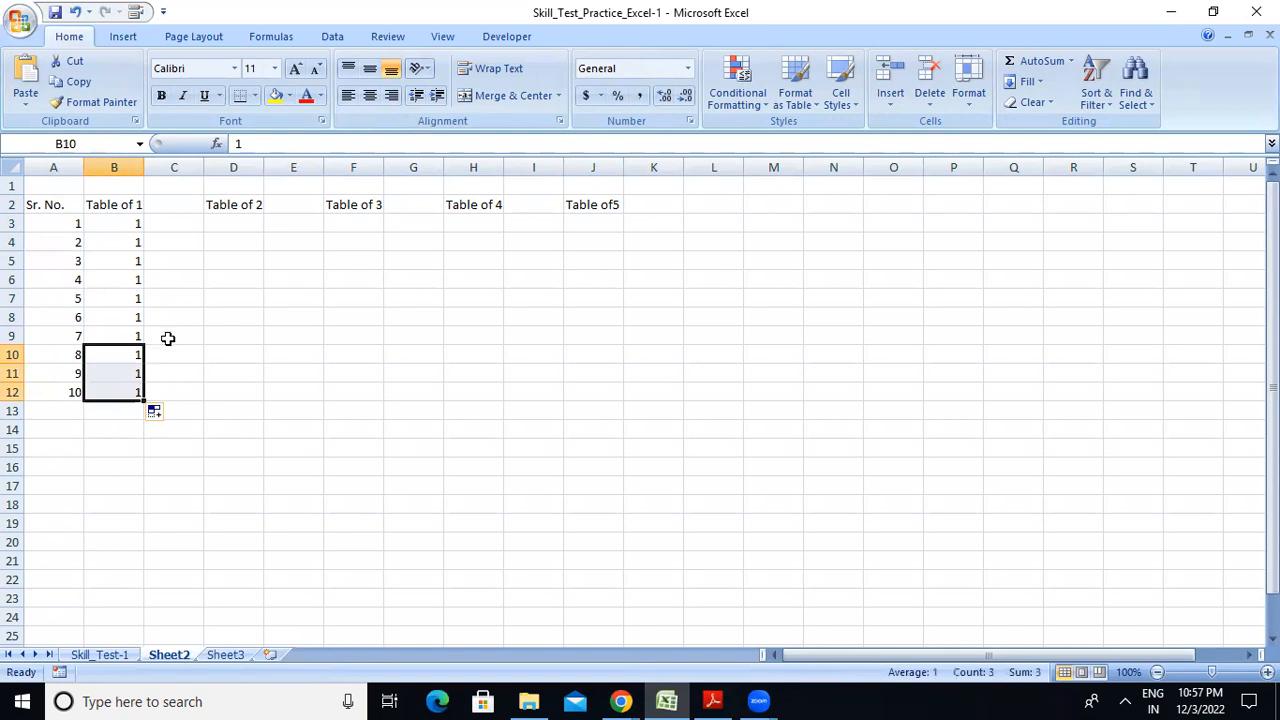
Enter 1 in C3 and fill the series 1 to 10 down to C12
click(170, 225)
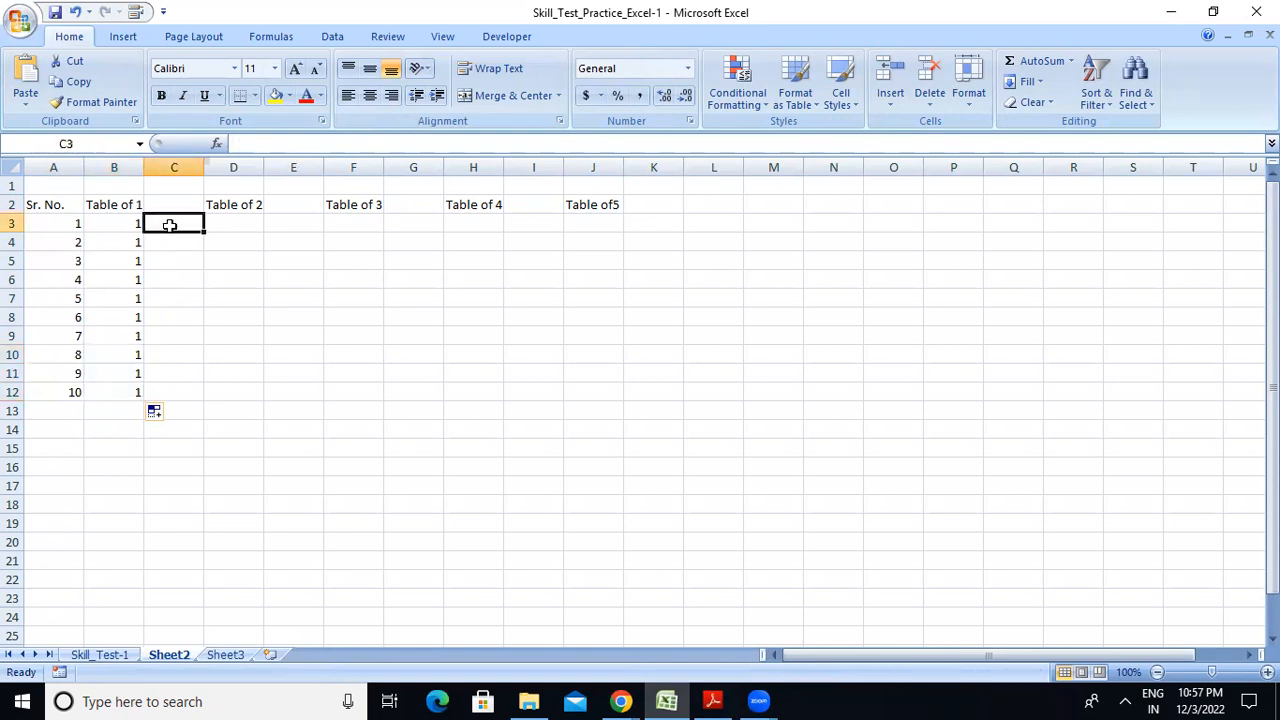
text(1)
key(Return)
click(190, 226)
drag(206, 232, 189, 397)
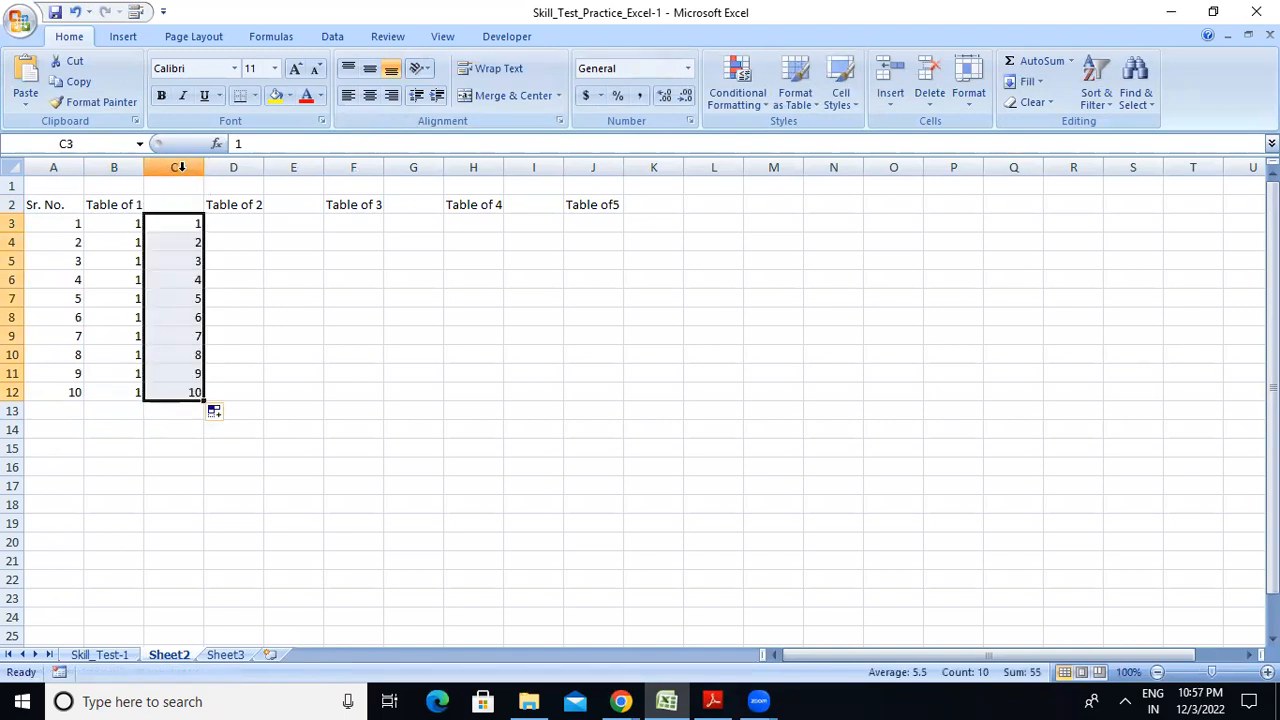
Try inserting a blank column before column C, and undo the insertion
click(185, 166)
right_click(185, 168)
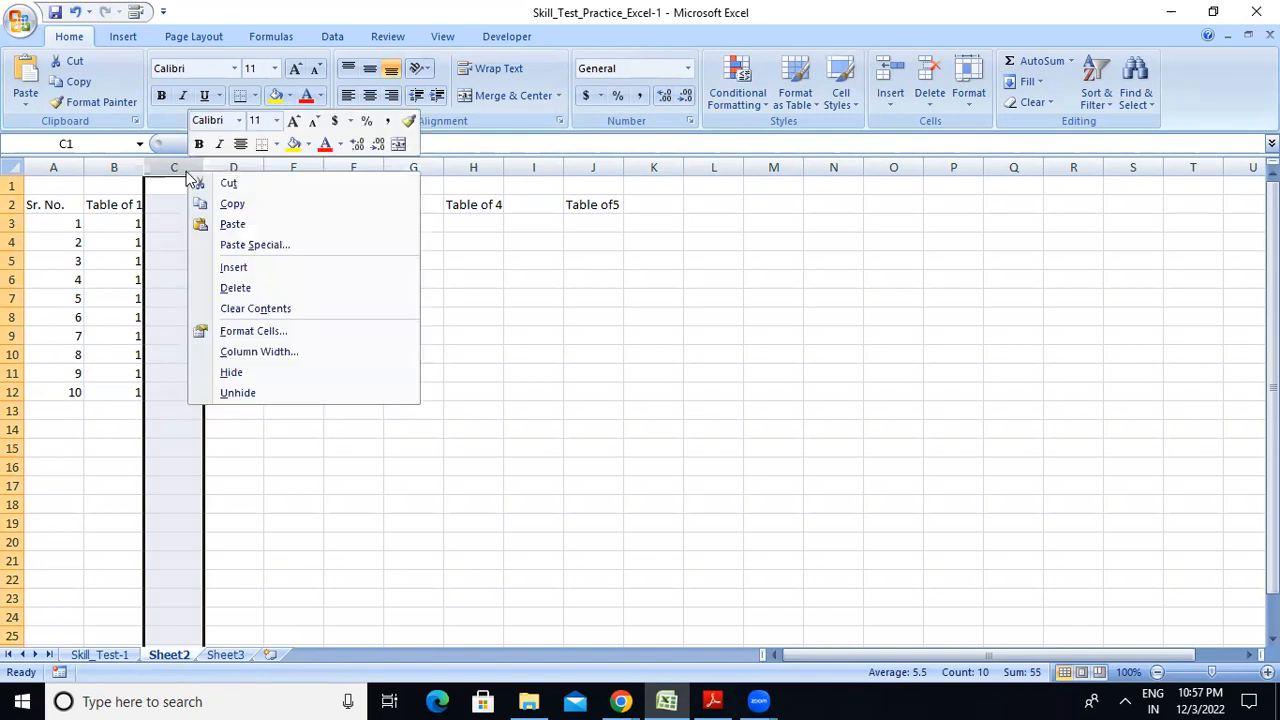
click(261, 268)
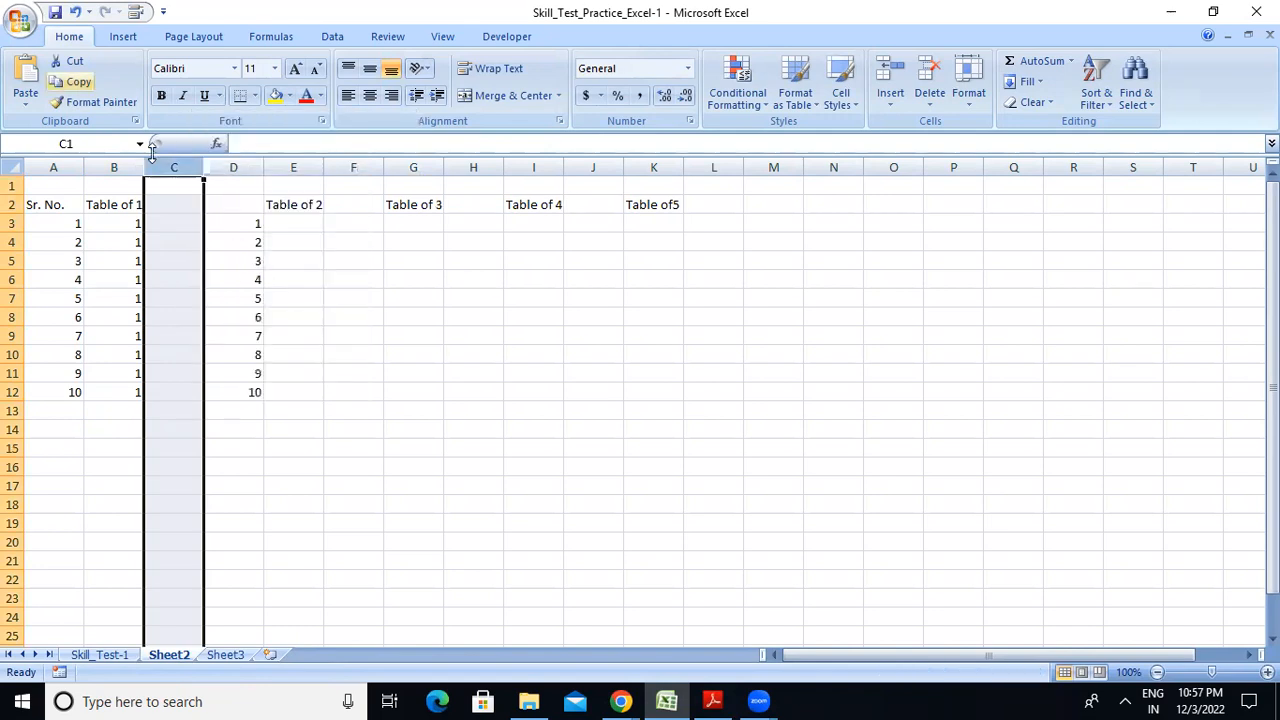
click(74, 12)
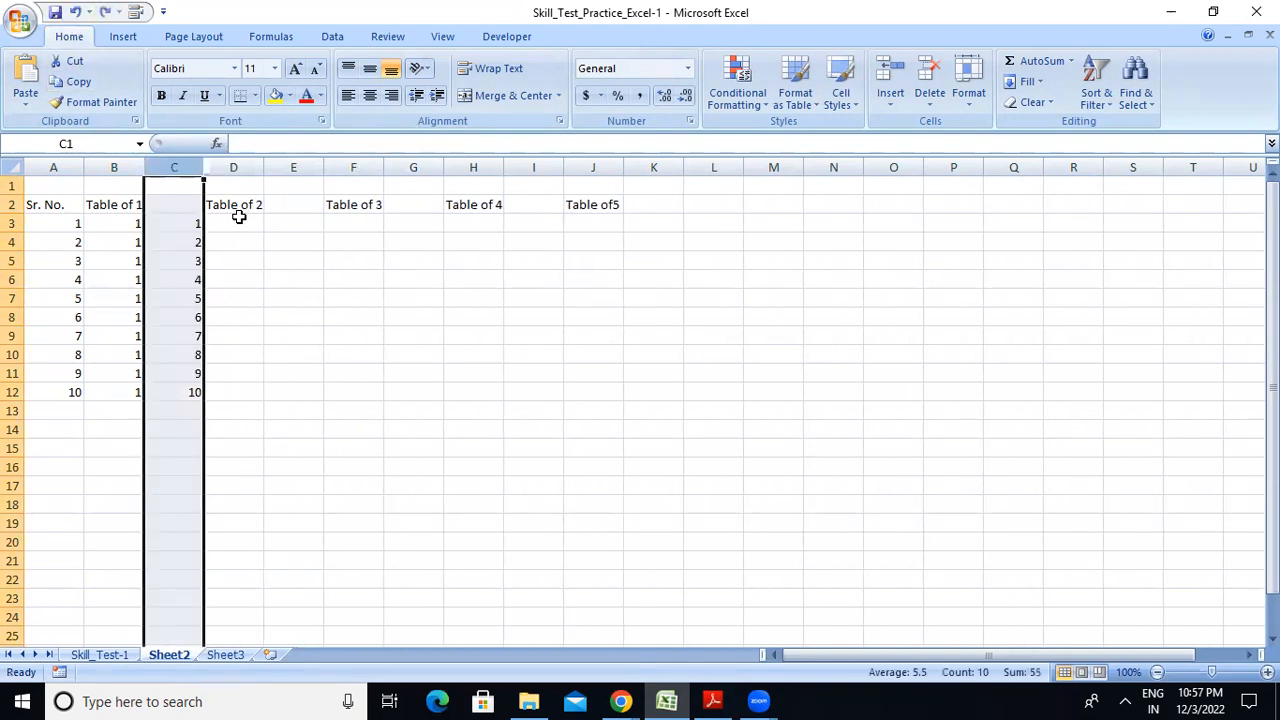
Insert a blank column before the "Table of 2" column so Table of 1 spans columns B to D
click(230, 168)
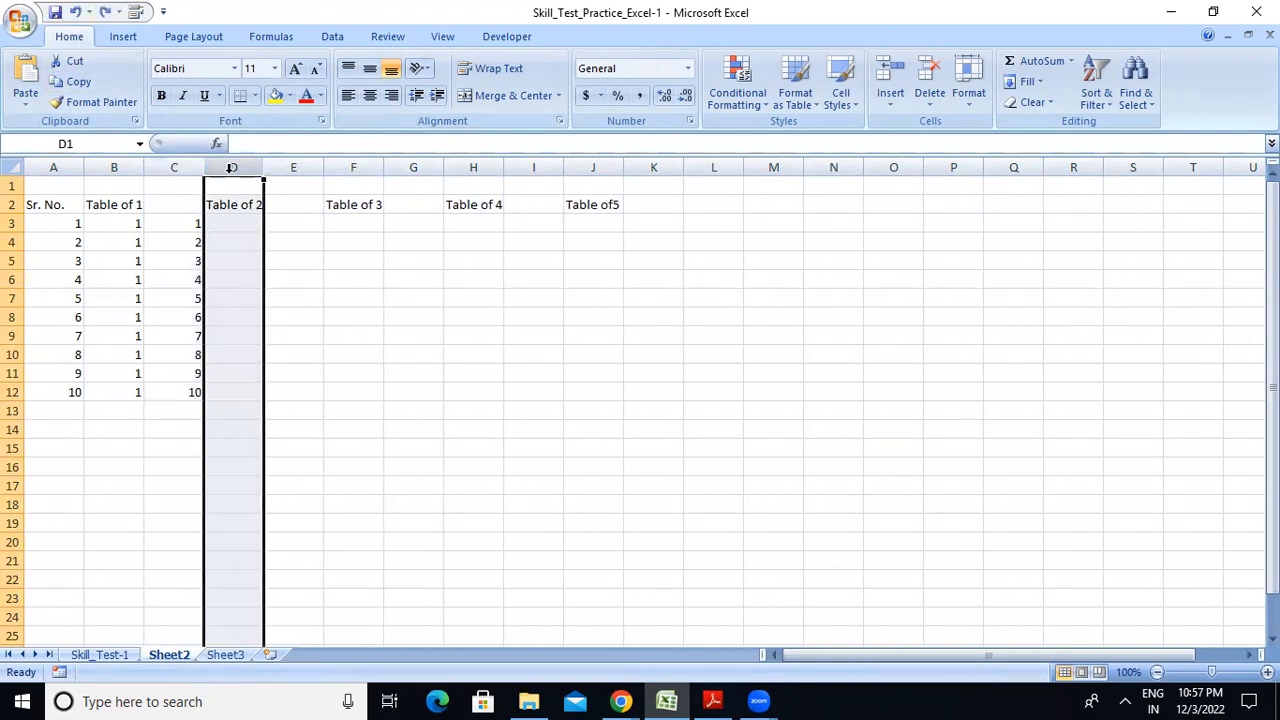
right_click(230, 168)
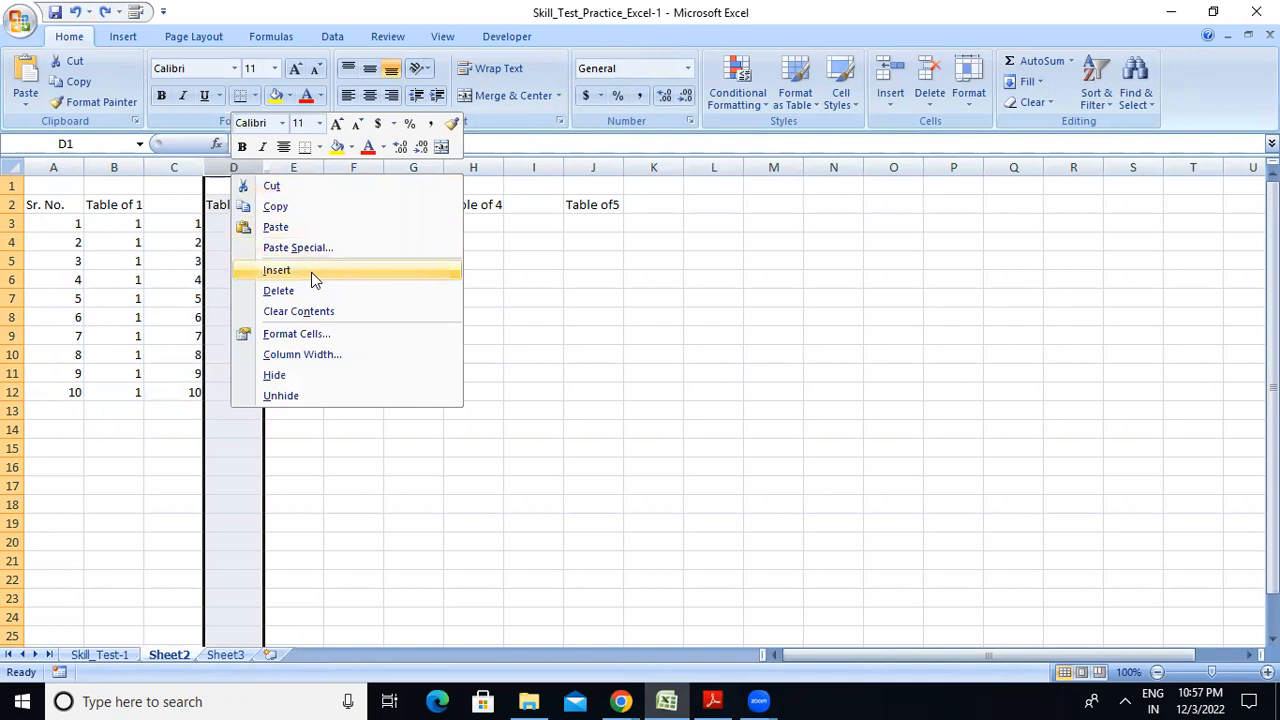
click(311, 272)
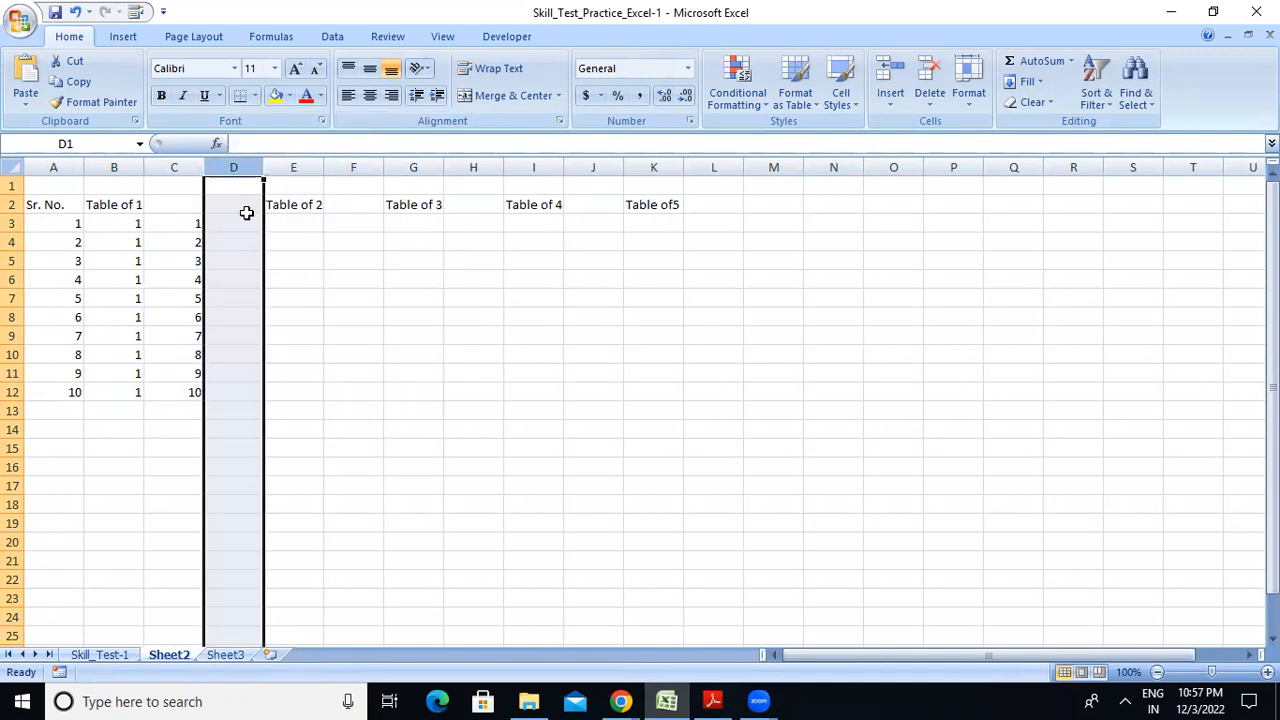
click(245, 208)
click(247, 228)
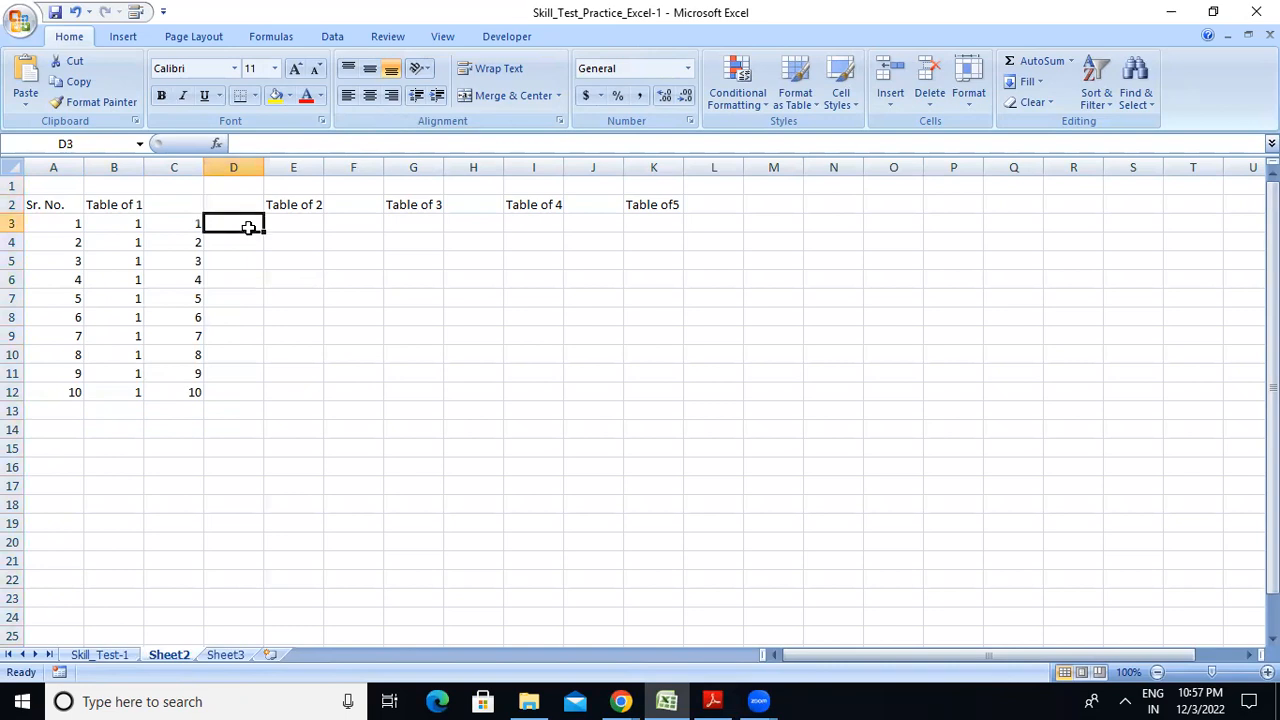
drag(113, 205, 214, 201)
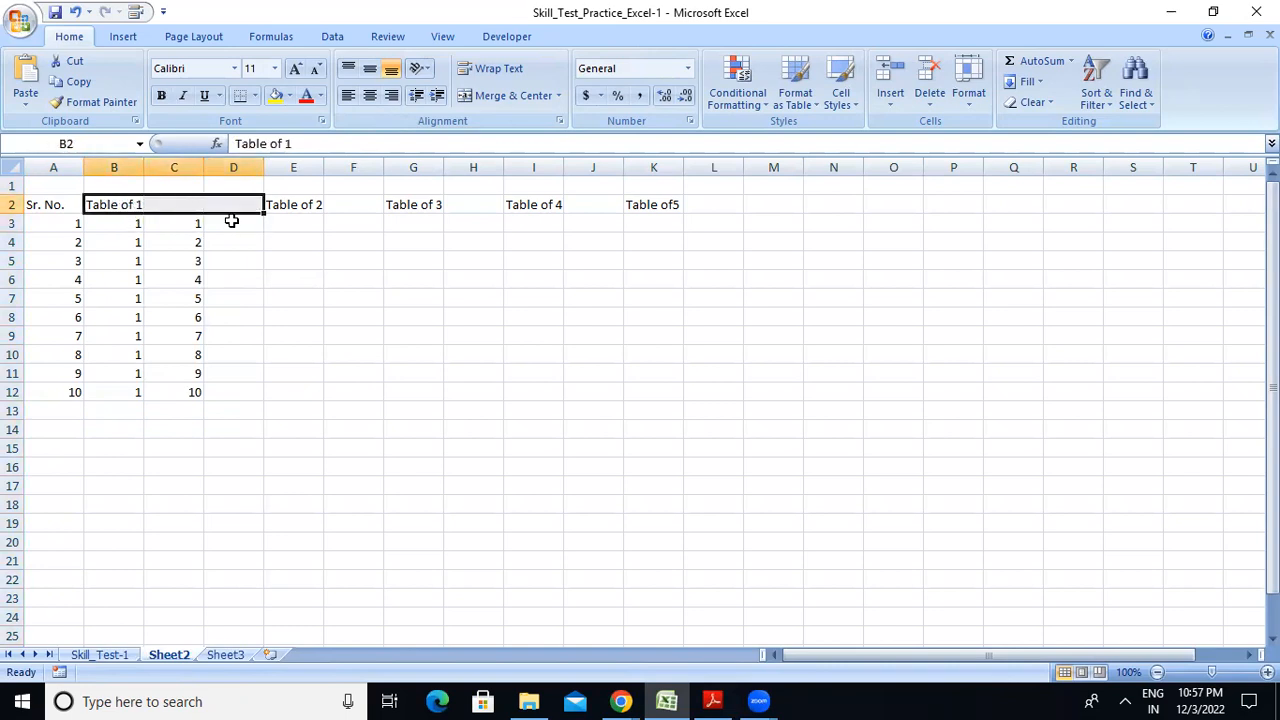
Enter the formula =B3*C3 in cell D3
click(231, 221)
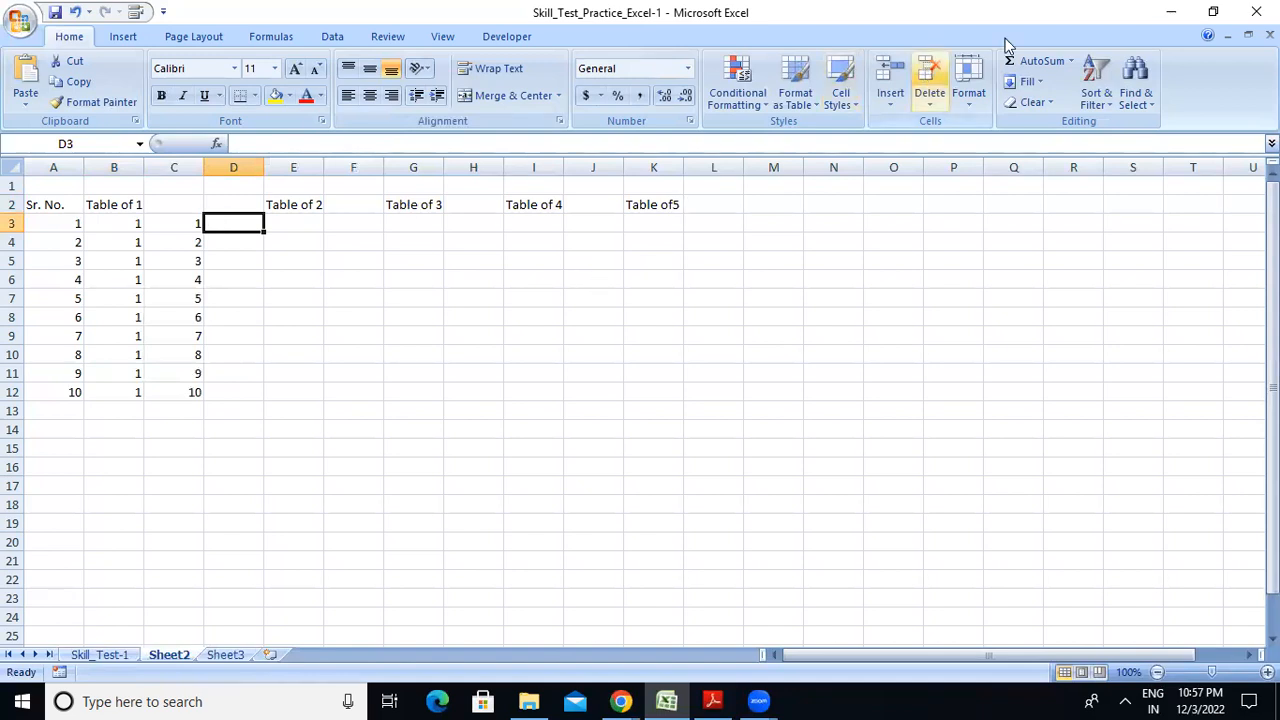
click(1071, 61)
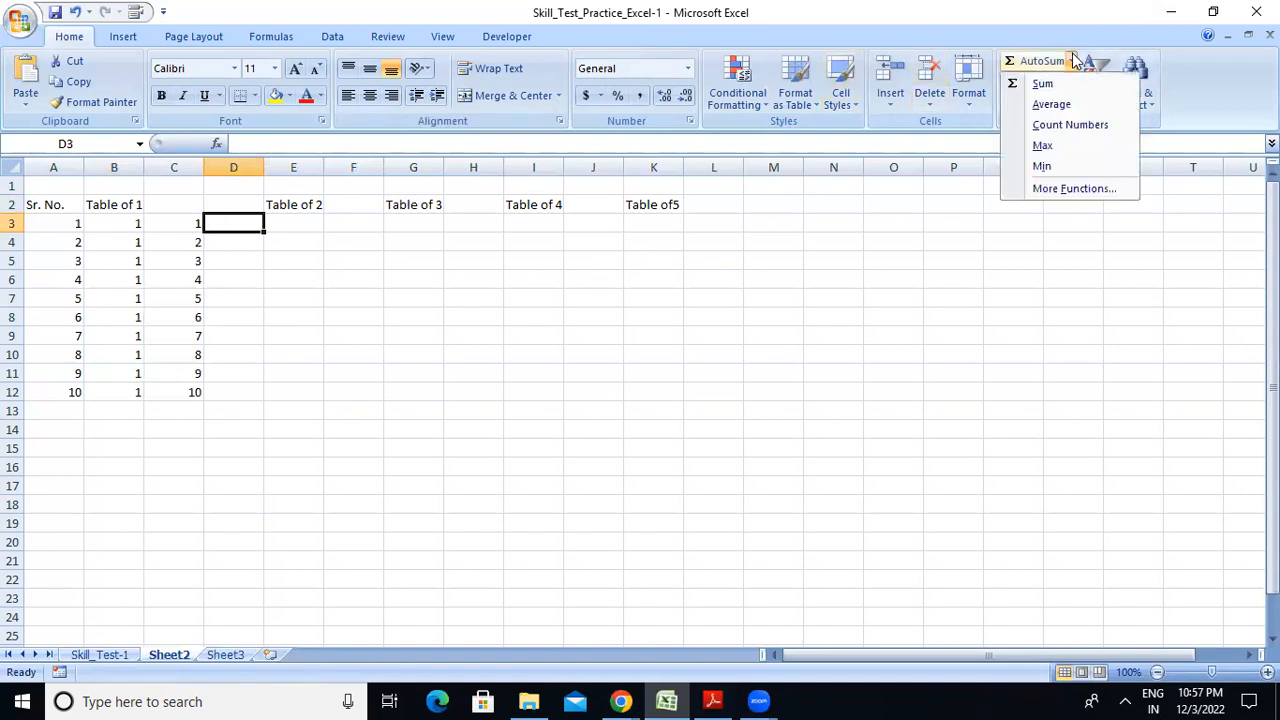
click(640, 290)
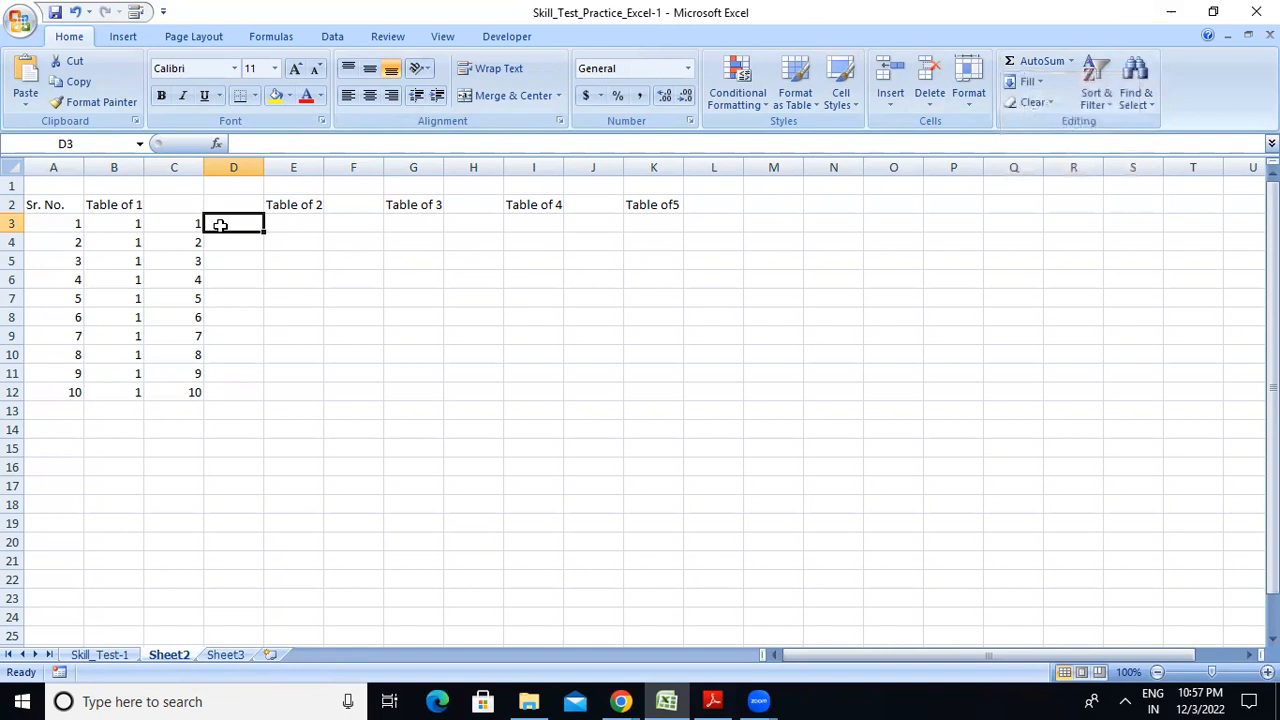
text(=)
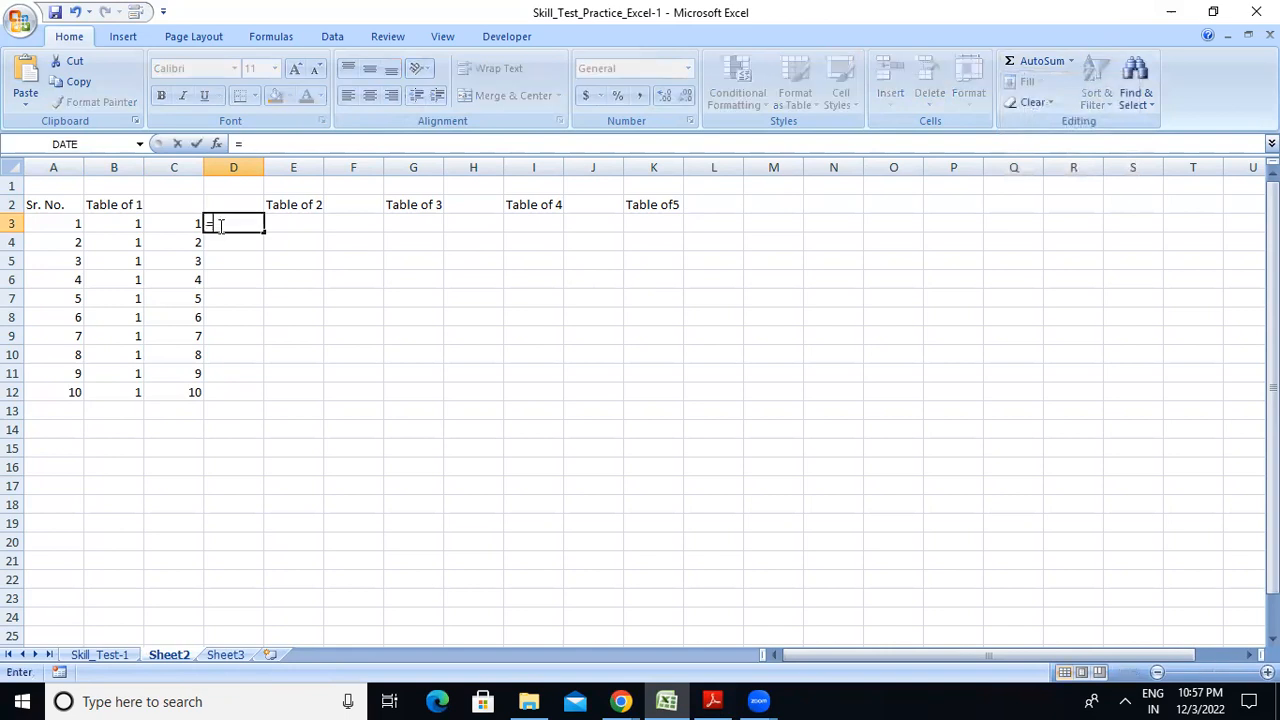
click(136, 223)
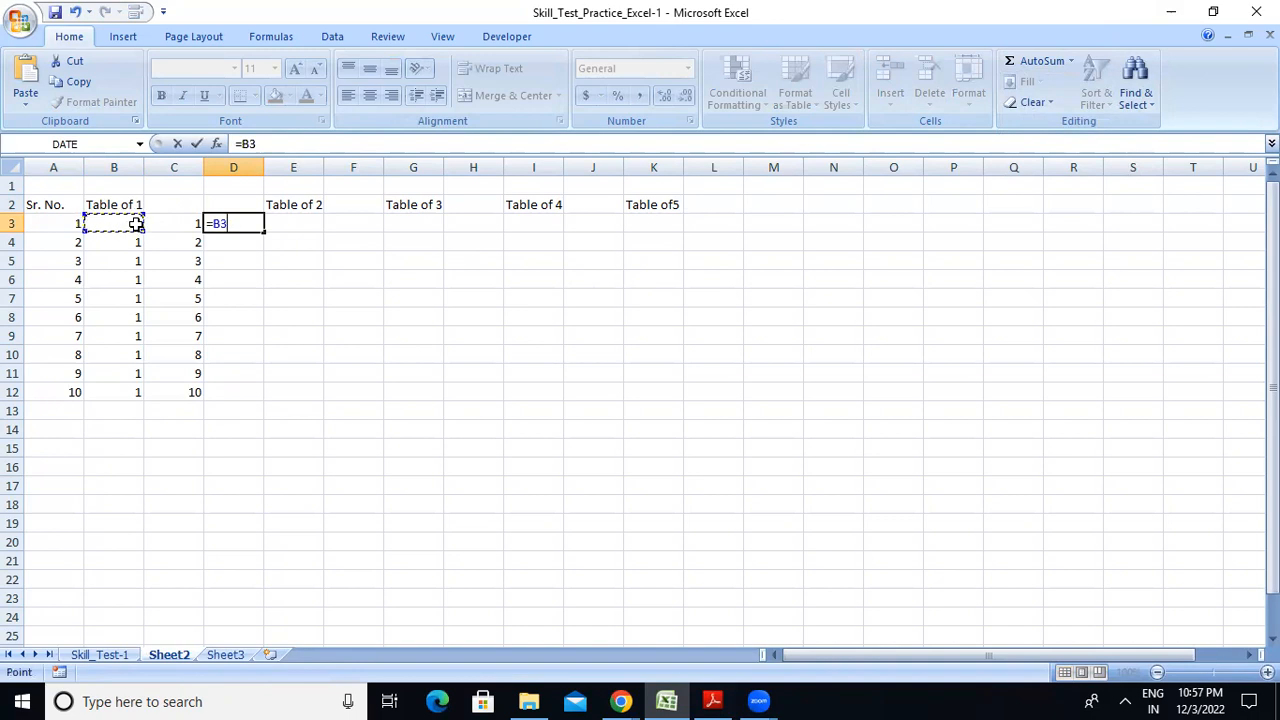
text(*)
click(178, 222)
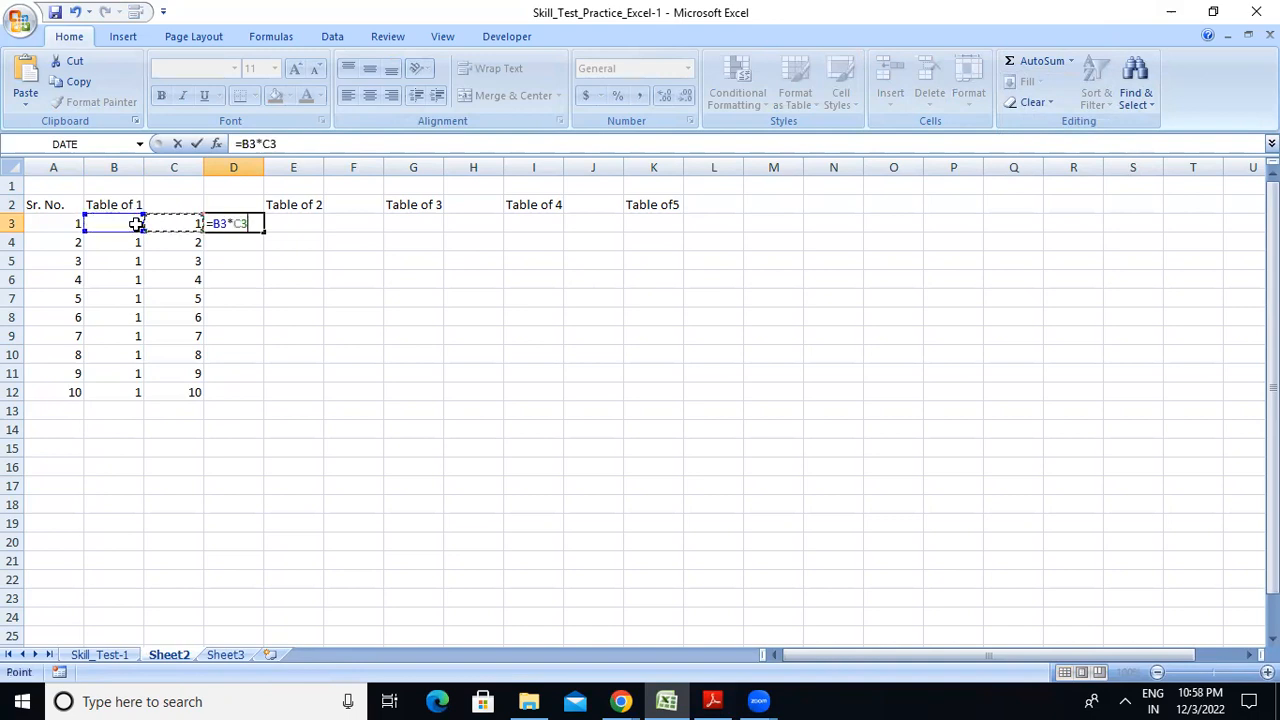
click(180, 219)
key(Return)
Fill the multiplication formula from D3 down to D12
click(246, 222)
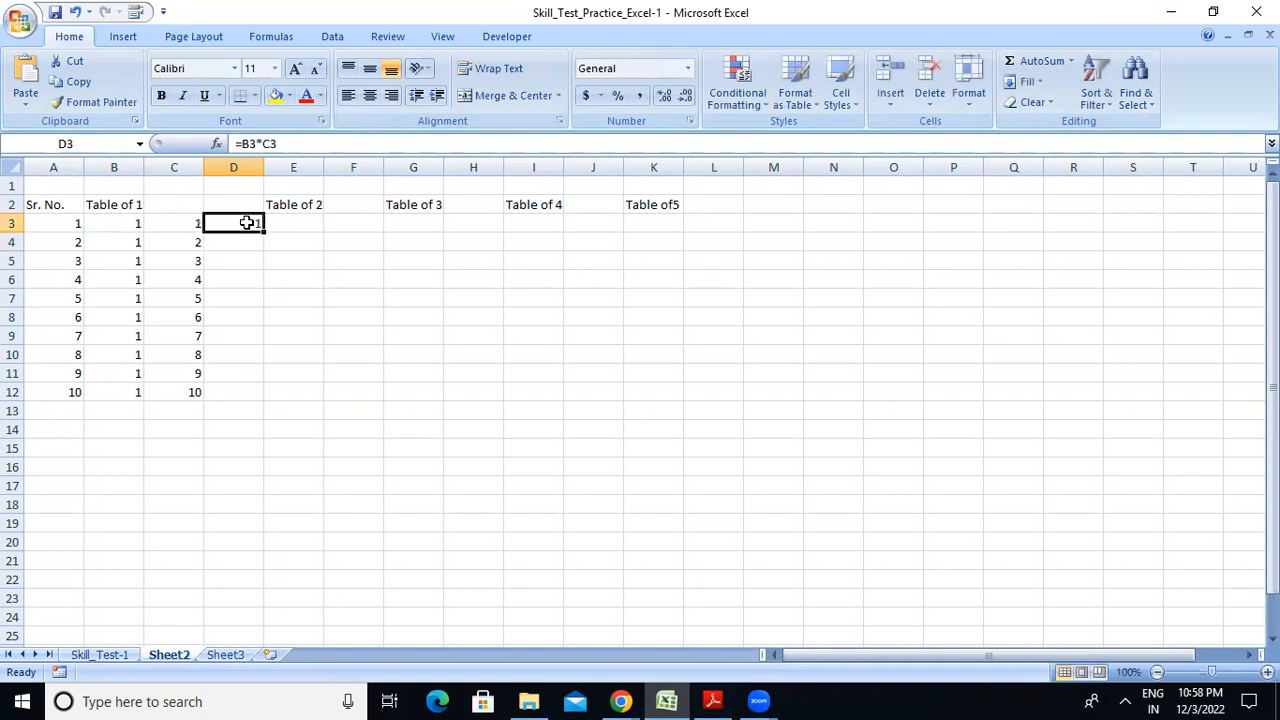
drag(266, 231, 252, 398)
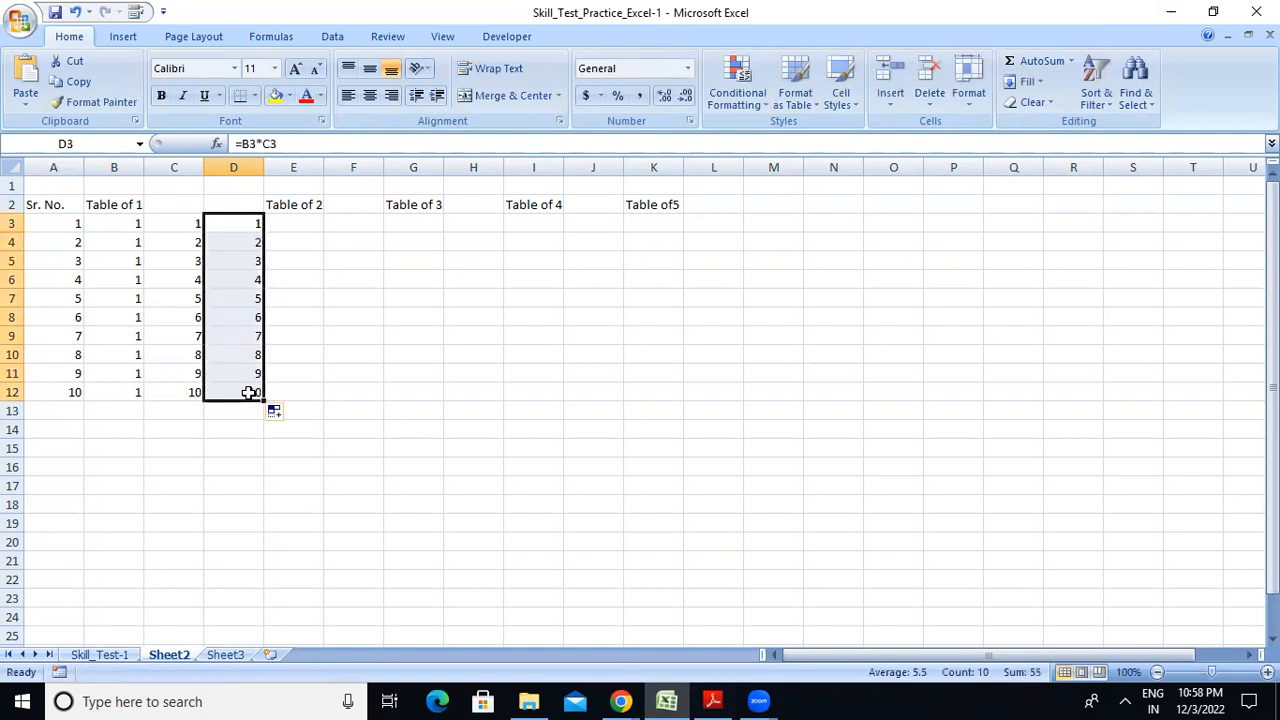
click(340, 354)
Change the heading in B2 to "Multiplication Table of 1"
drag(104, 211, 231, 214)
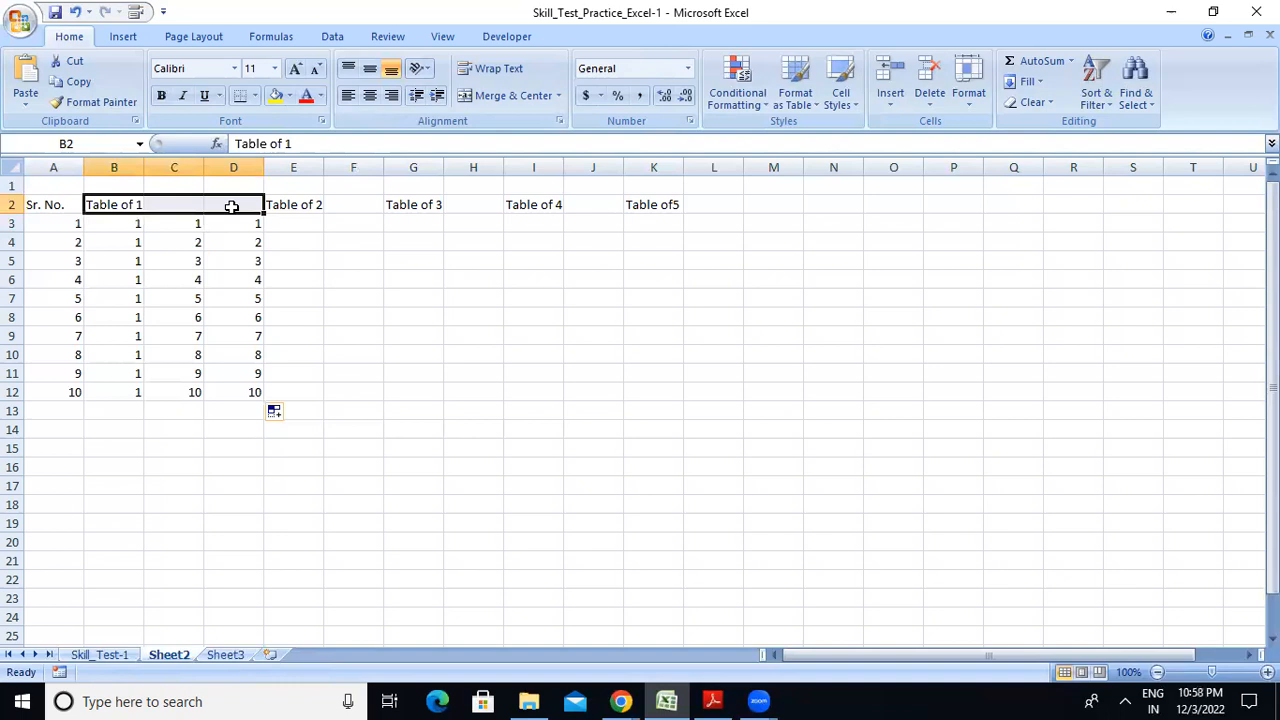
click(233, 143)
text(Multiplication)
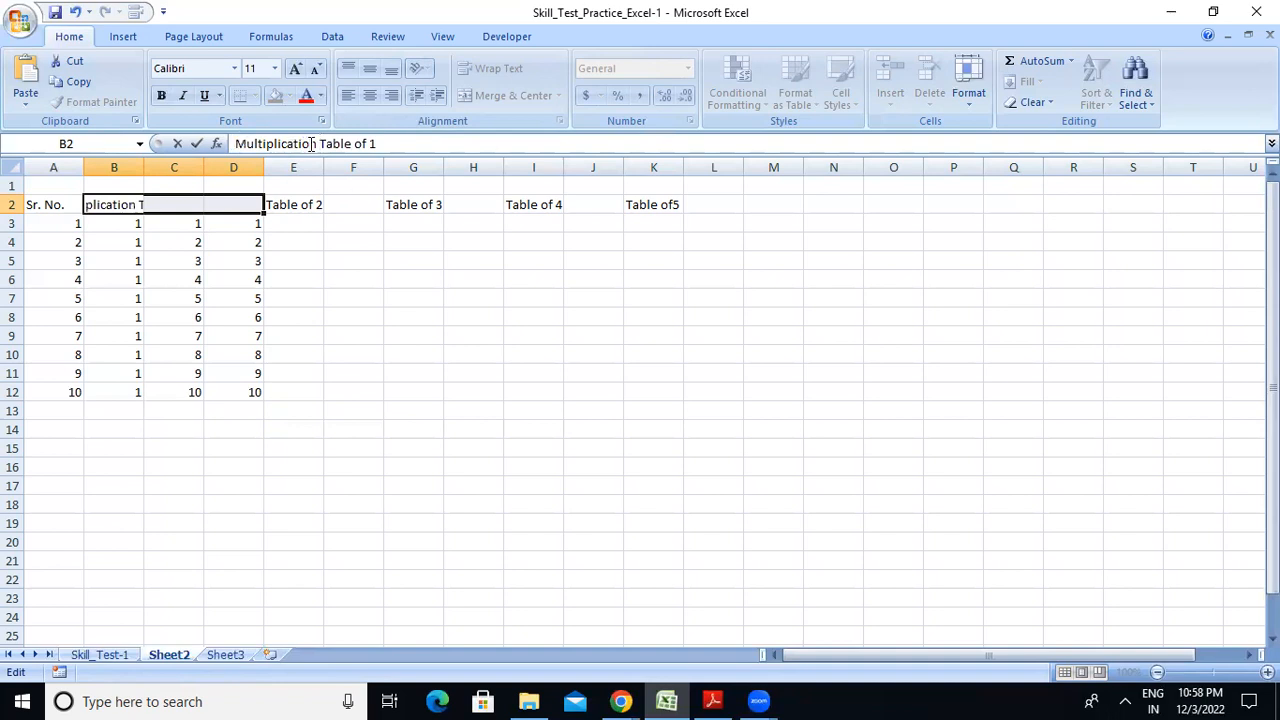
Copy the word "Multiplication" from the B2 heading and add it in E2 to read "Multiplication Table of 2"
drag(294, 143, 226, 148)
key(ctrl+c)
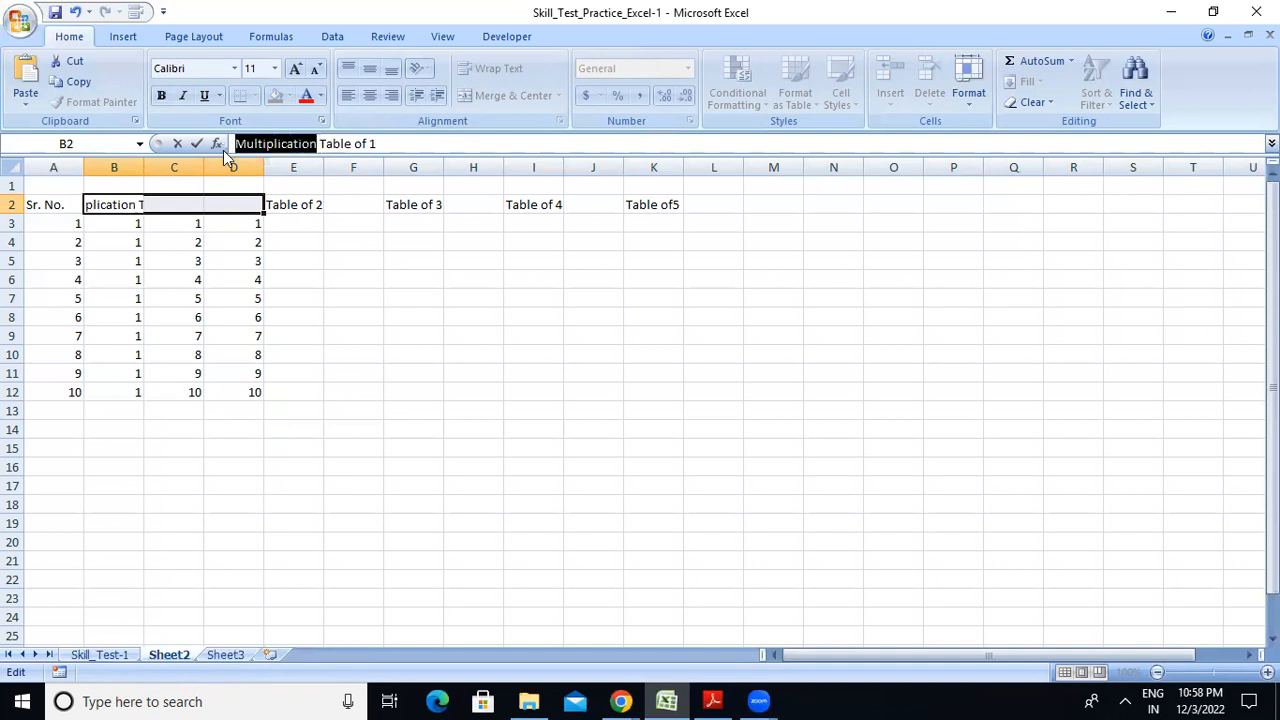
click(300, 205)
click(236, 145)
key(ctrl+v)
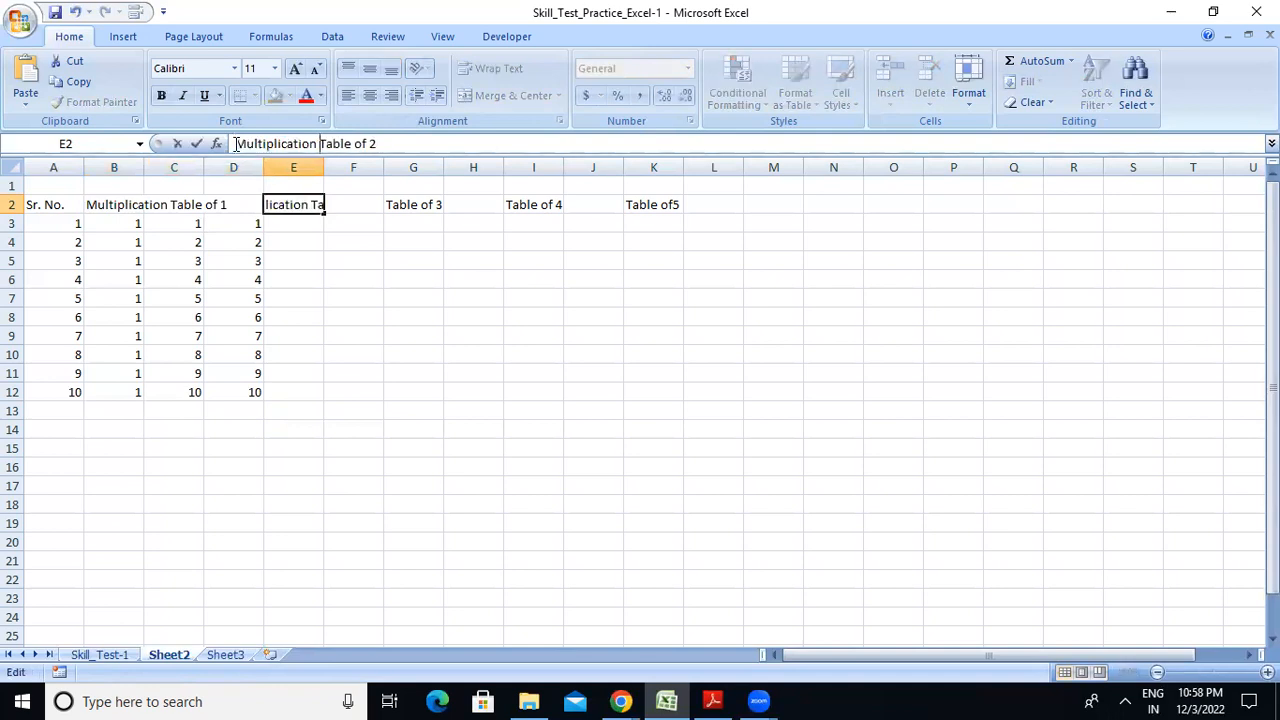
Paste "Multiplication" in front of the headings in G2 and I2 to give "Multiplication Table of 3" and "Multiplication Table of 4"
click(411, 203)
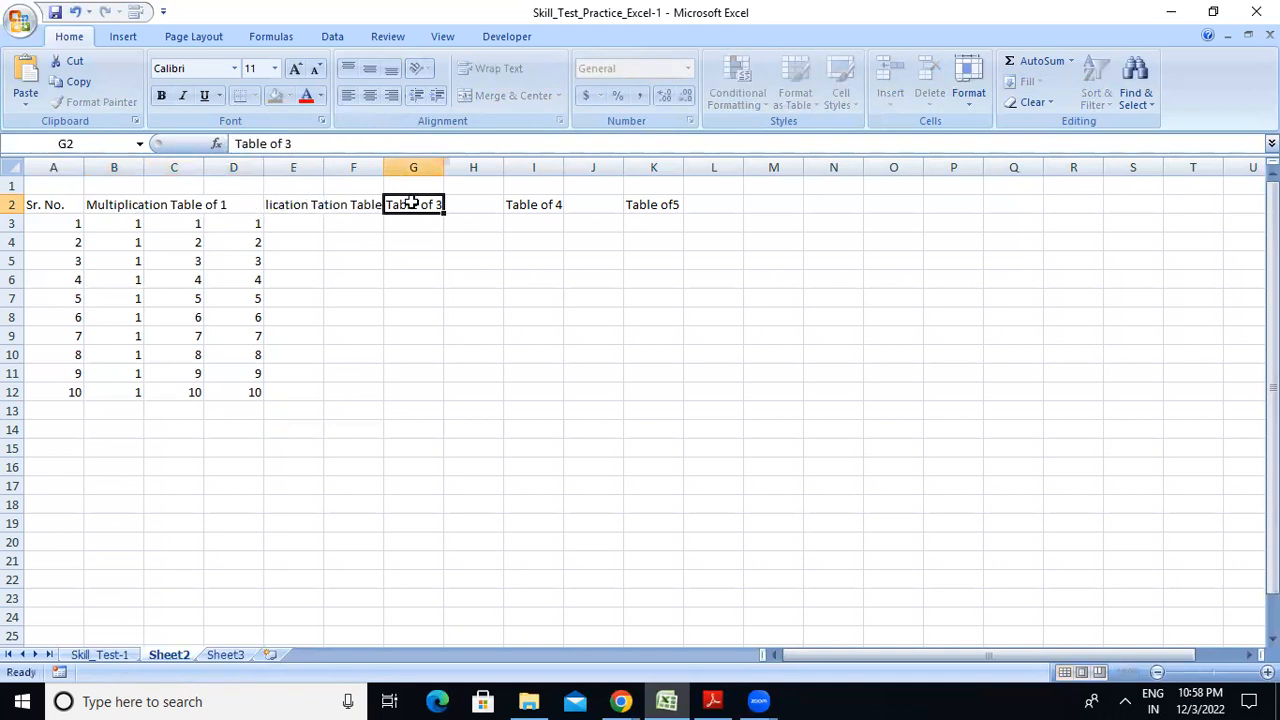
click(236, 144)
key(ctrl+v)
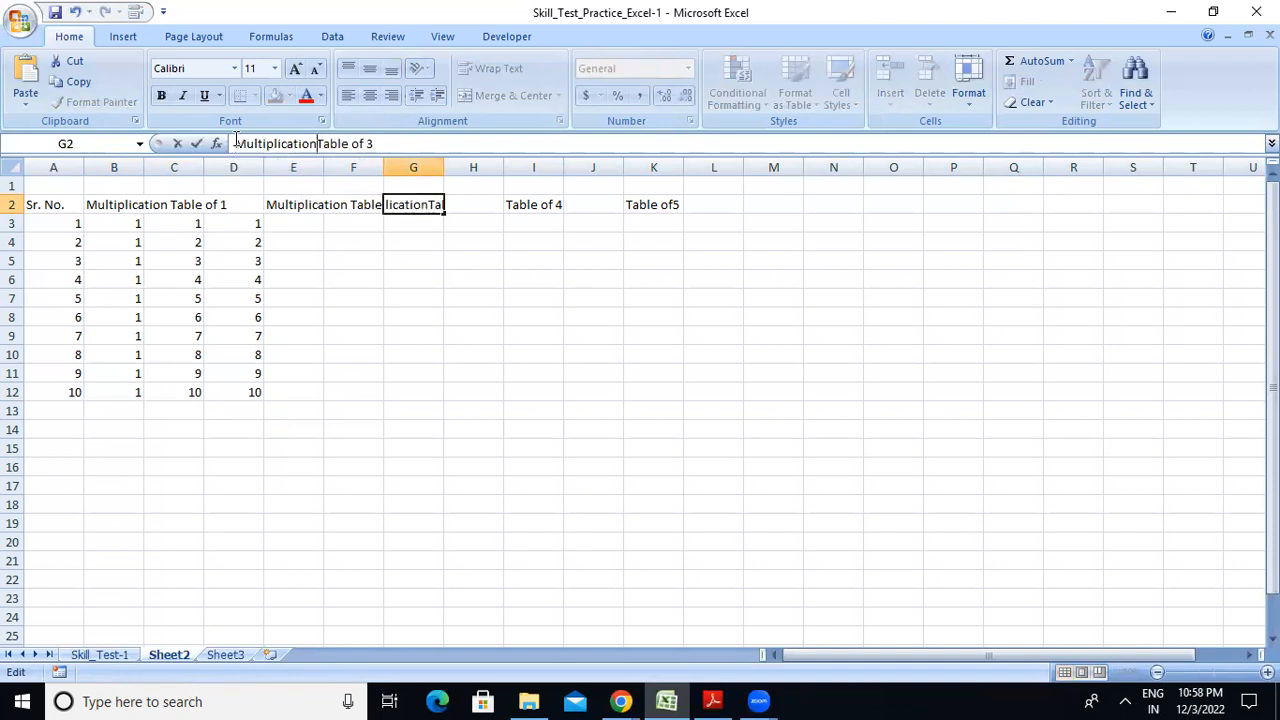
click(541, 205)
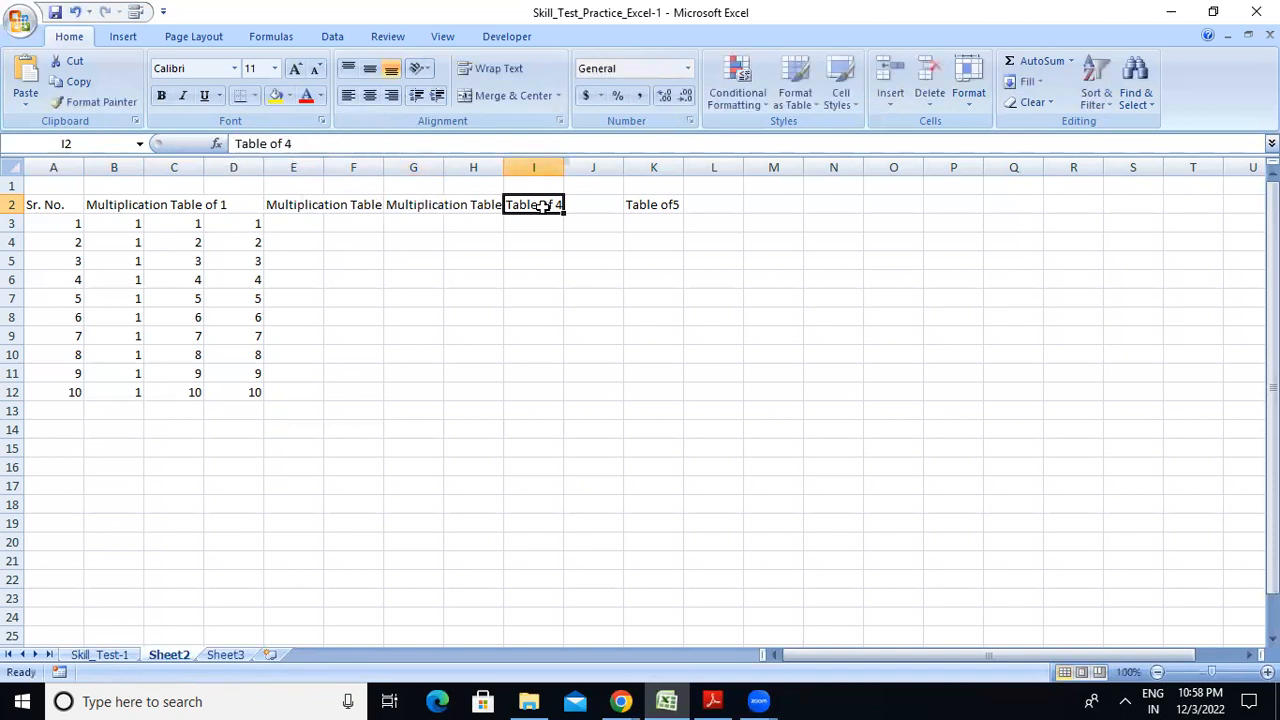
click(236, 144)
key(ctrl+v)
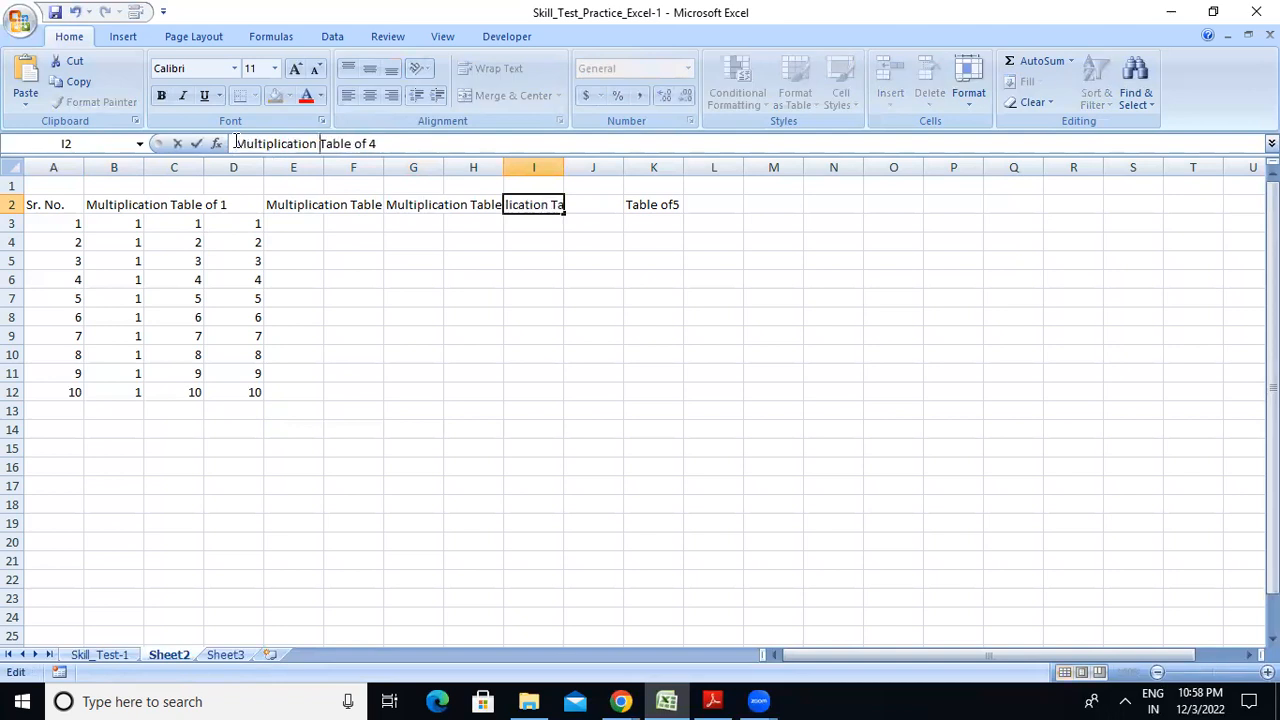
Change the heading in K2 to "Multiplication Table of 5", adding the missing space before 5, and select cell E3
click(646, 205)
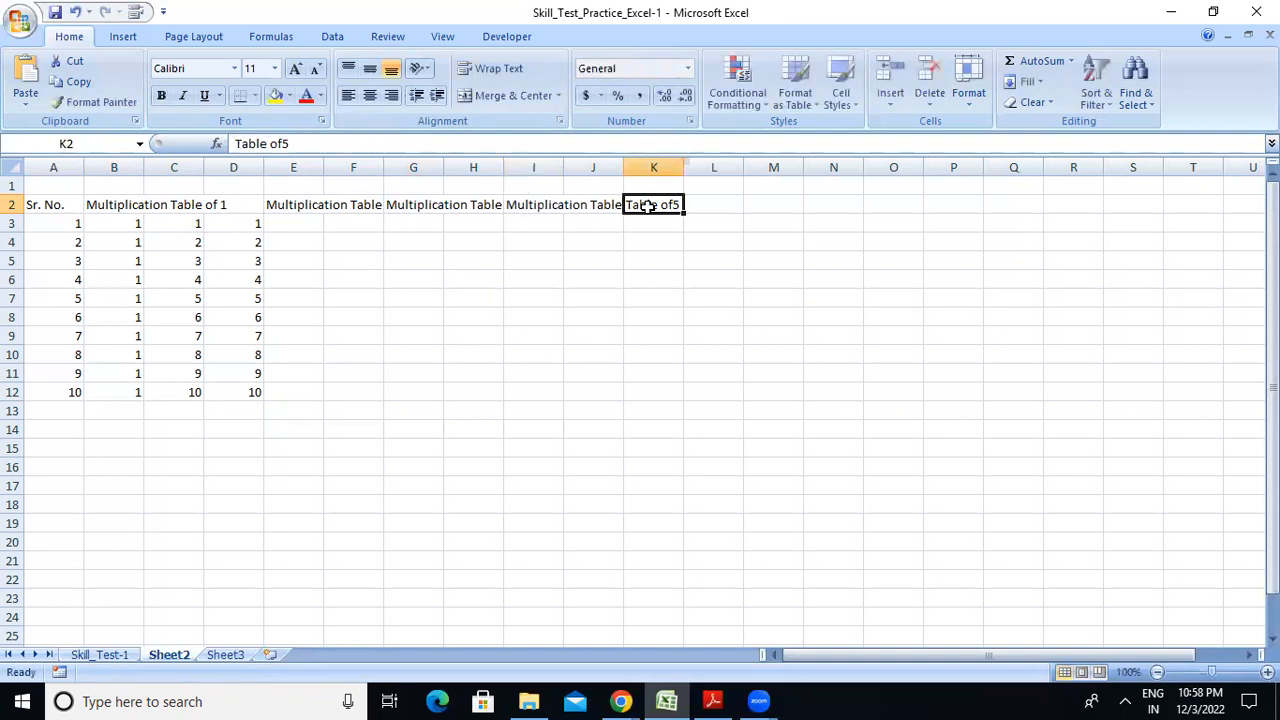
click(283, 144)
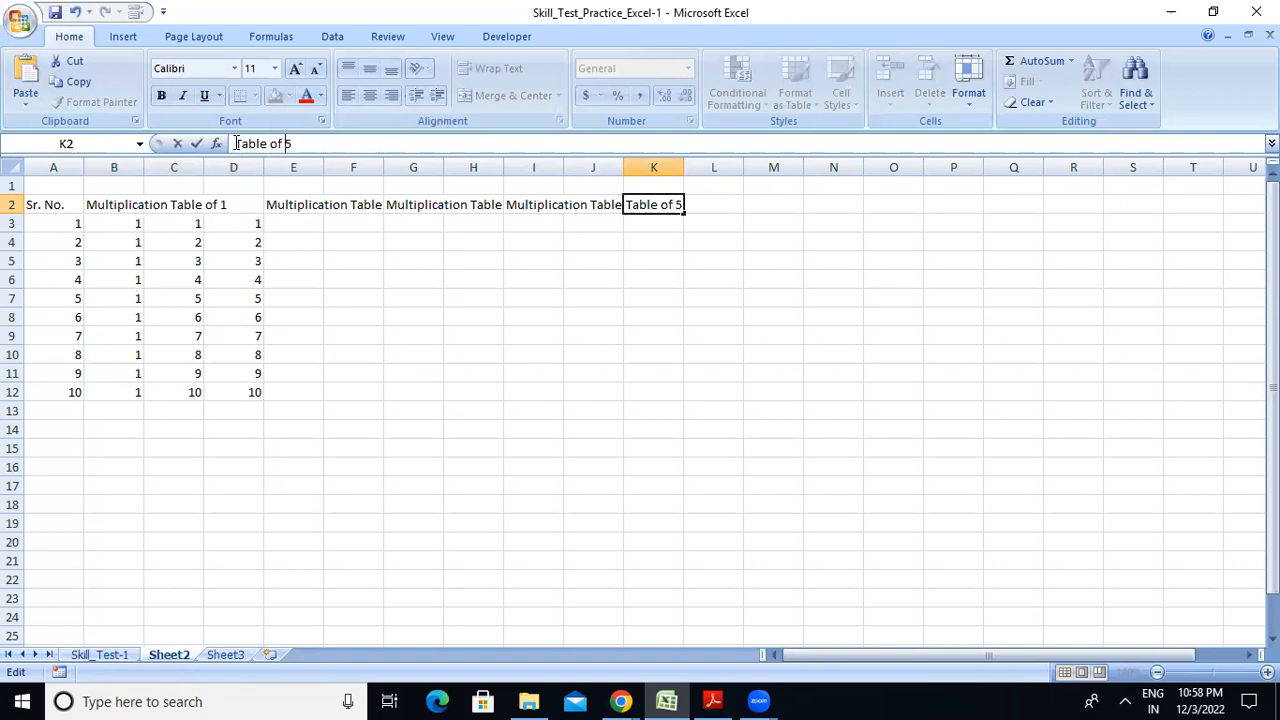
key(ctrl+v)
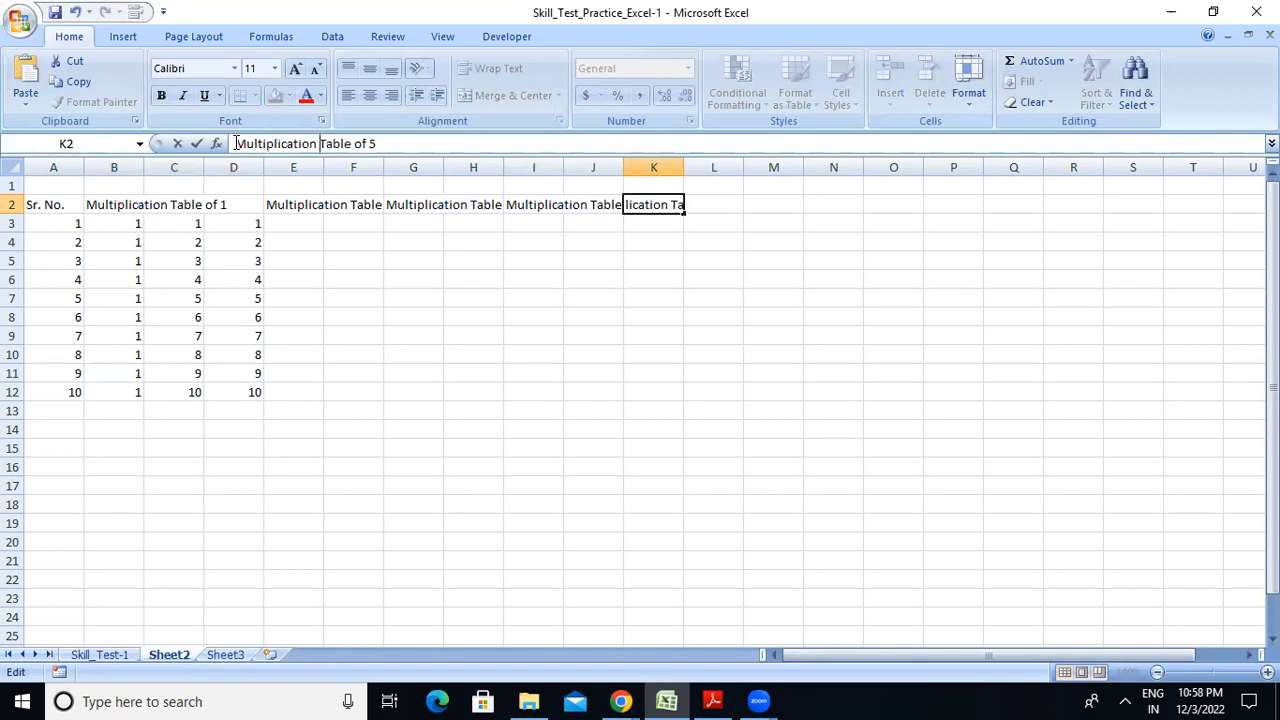
click(334, 240)
click(289, 220)
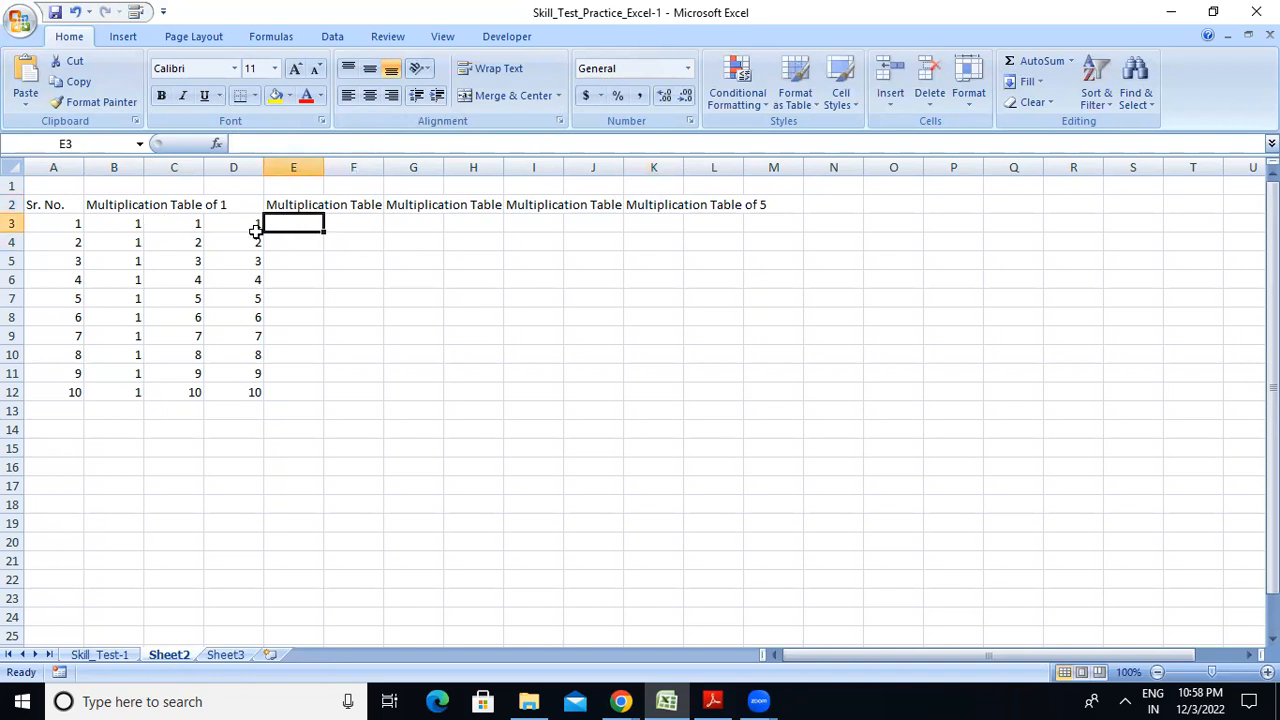
Enter 2 in E3 and copy it down through E12
text(2)
click(300, 243)
click(309, 220)
drag(325, 231, 316, 398)
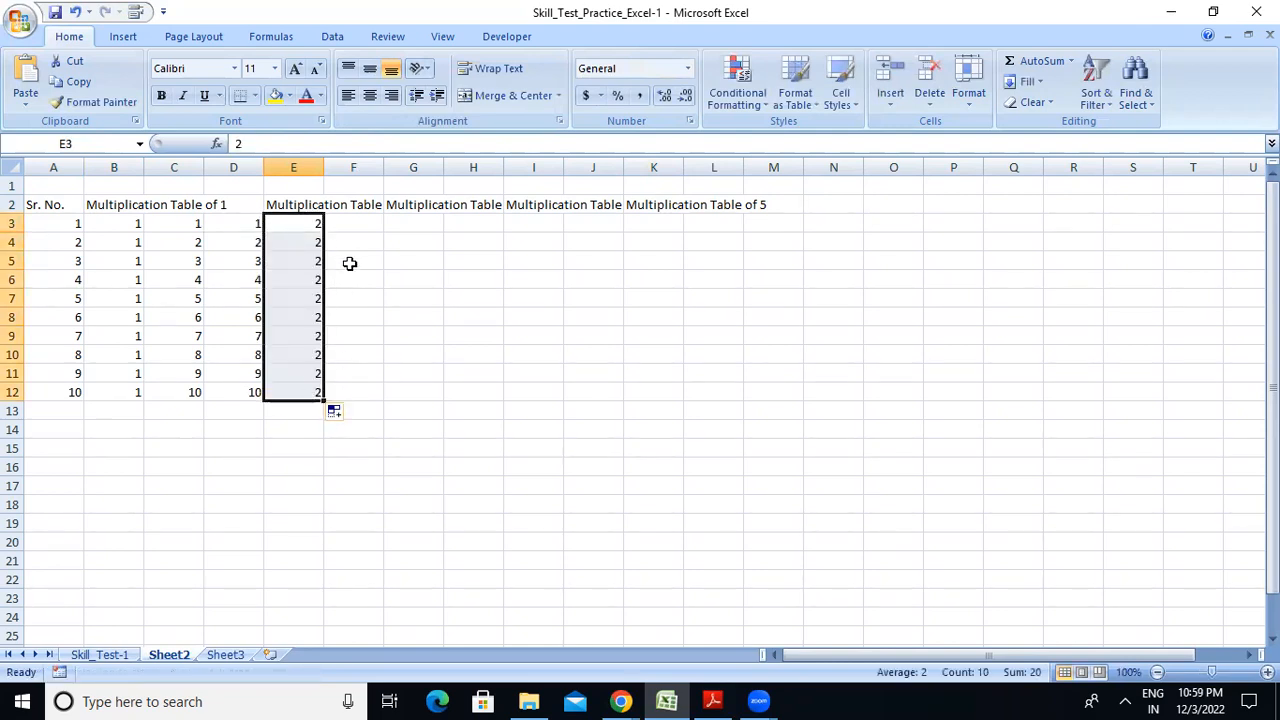
Enter 1 in F3 and fill it down to F12 as a series from 1 to 10
click(362, 218)
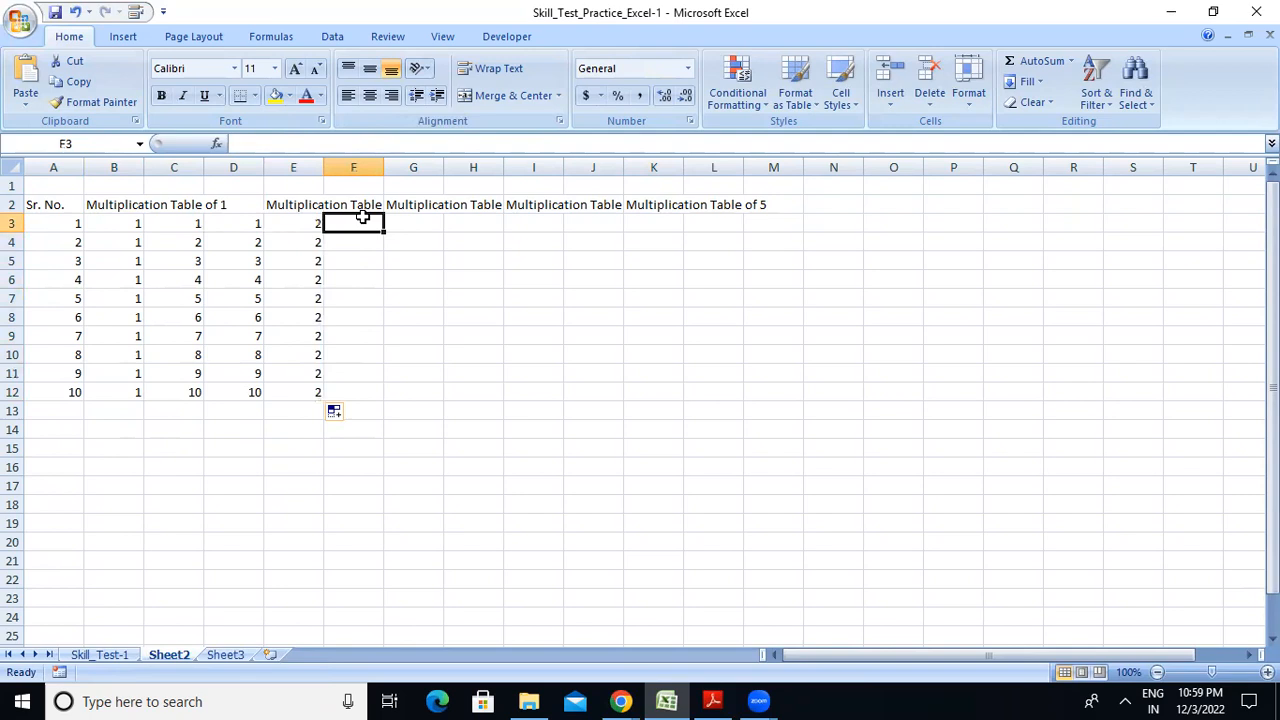
text(1)
key(Return)
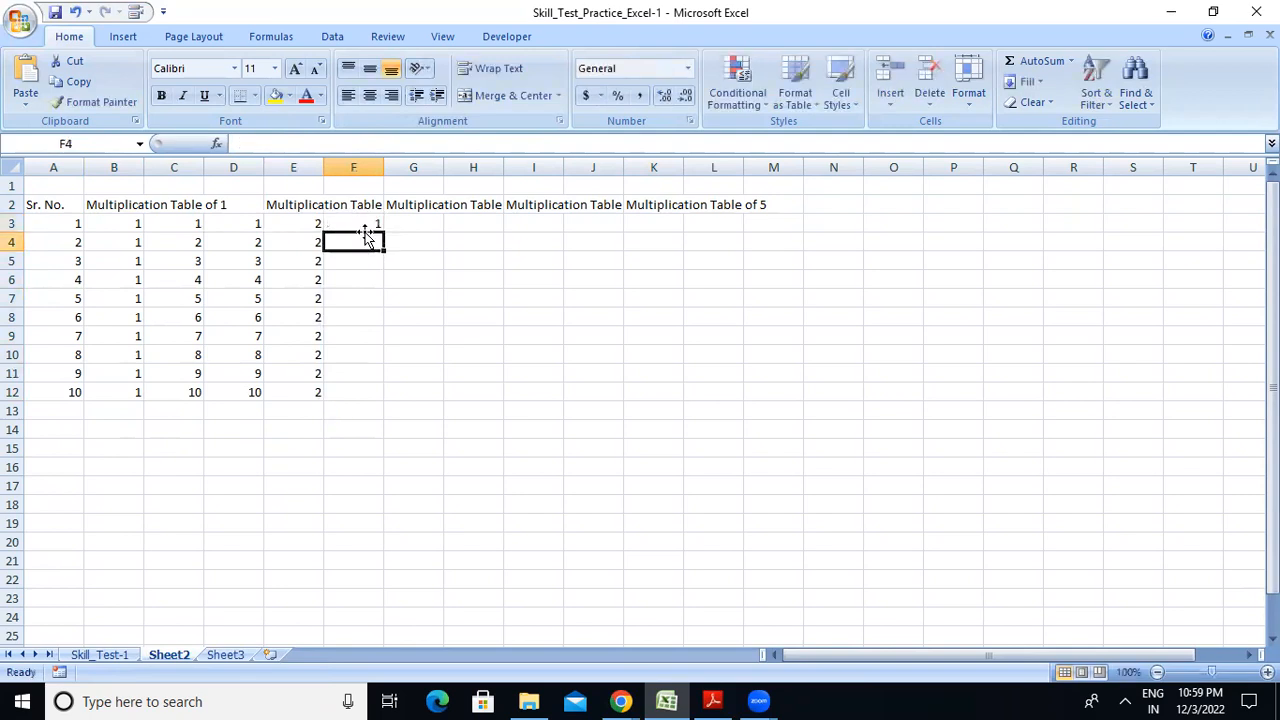
click(367, 225)
drag(388, 229, 374, 400)
click(445, 302)
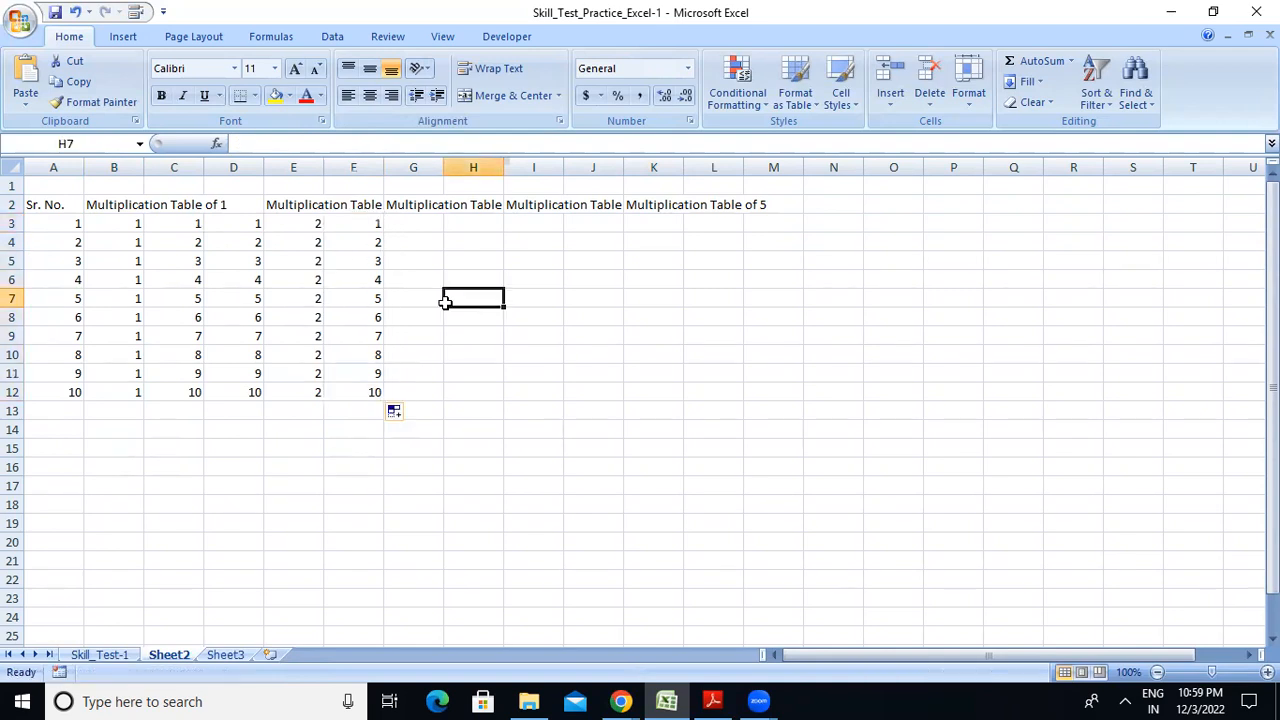
Insert a blank column at G, before the "Multiplication Table of 3" heading
click(401, 162)
right_click(401, 165)
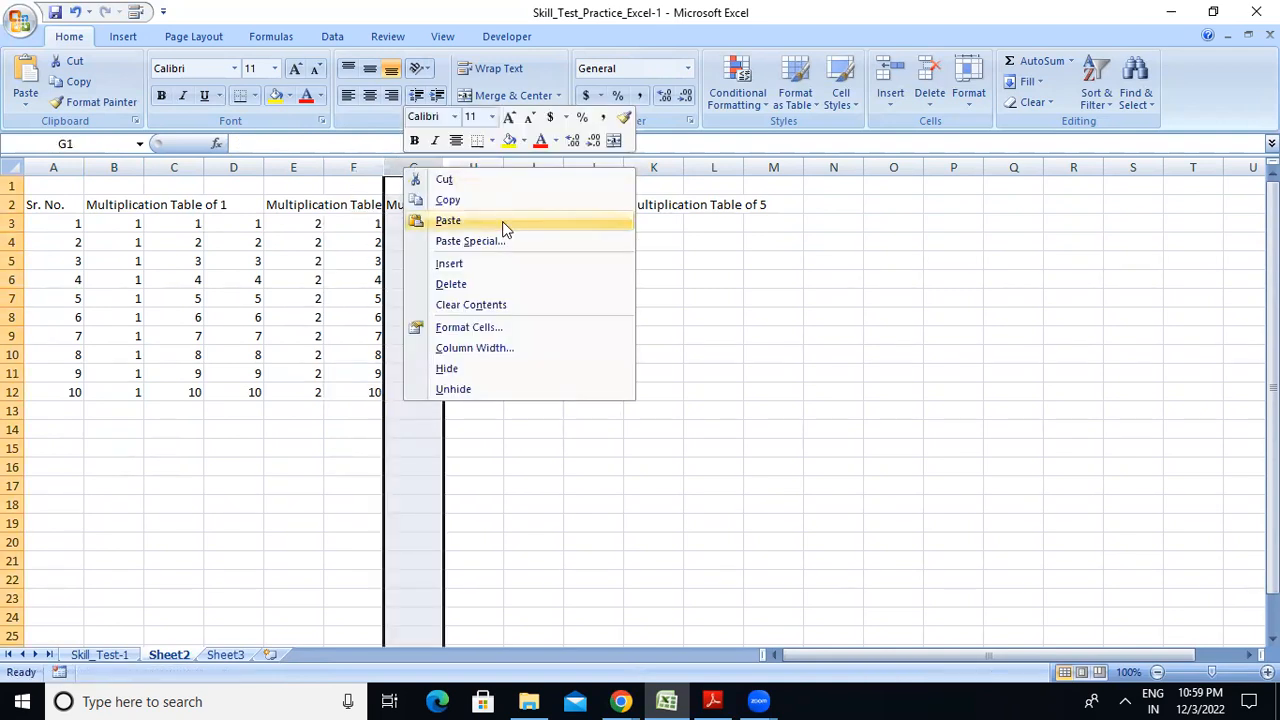
click(495, 266)
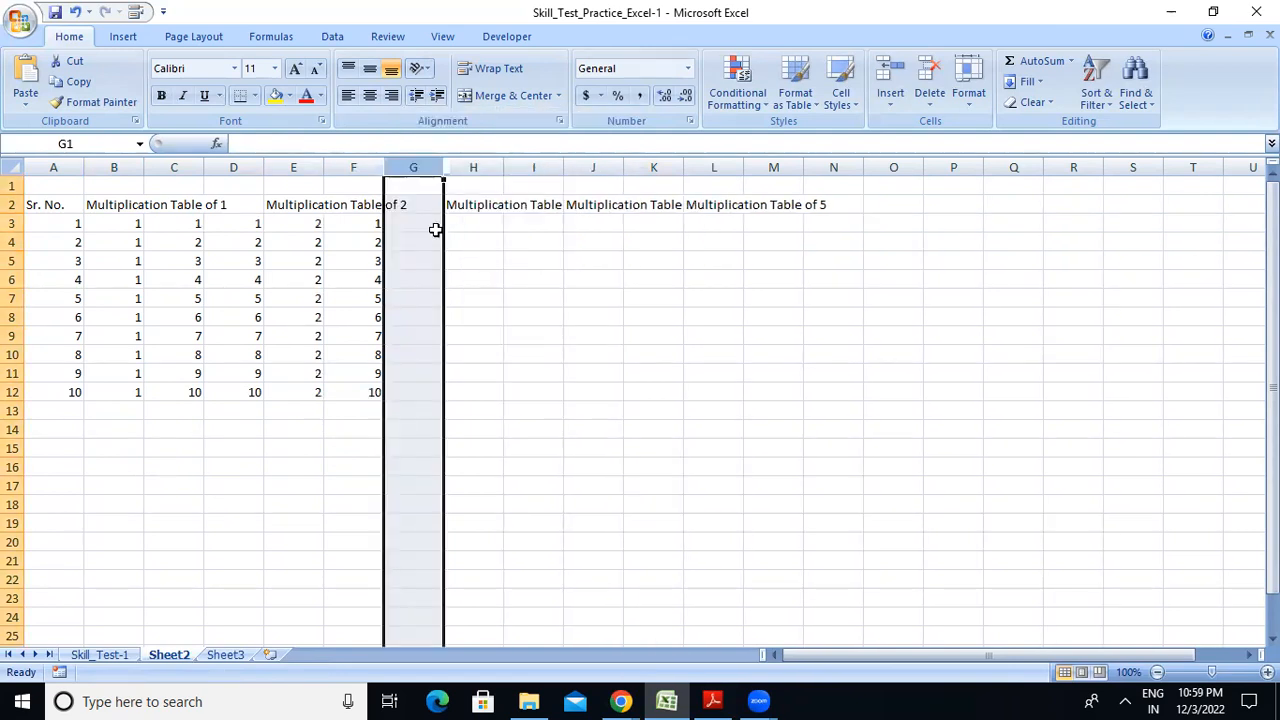
Enter the formula =(E3*F3) in G3 and fill it down to G12
click(420, 242)
click(415, 223)
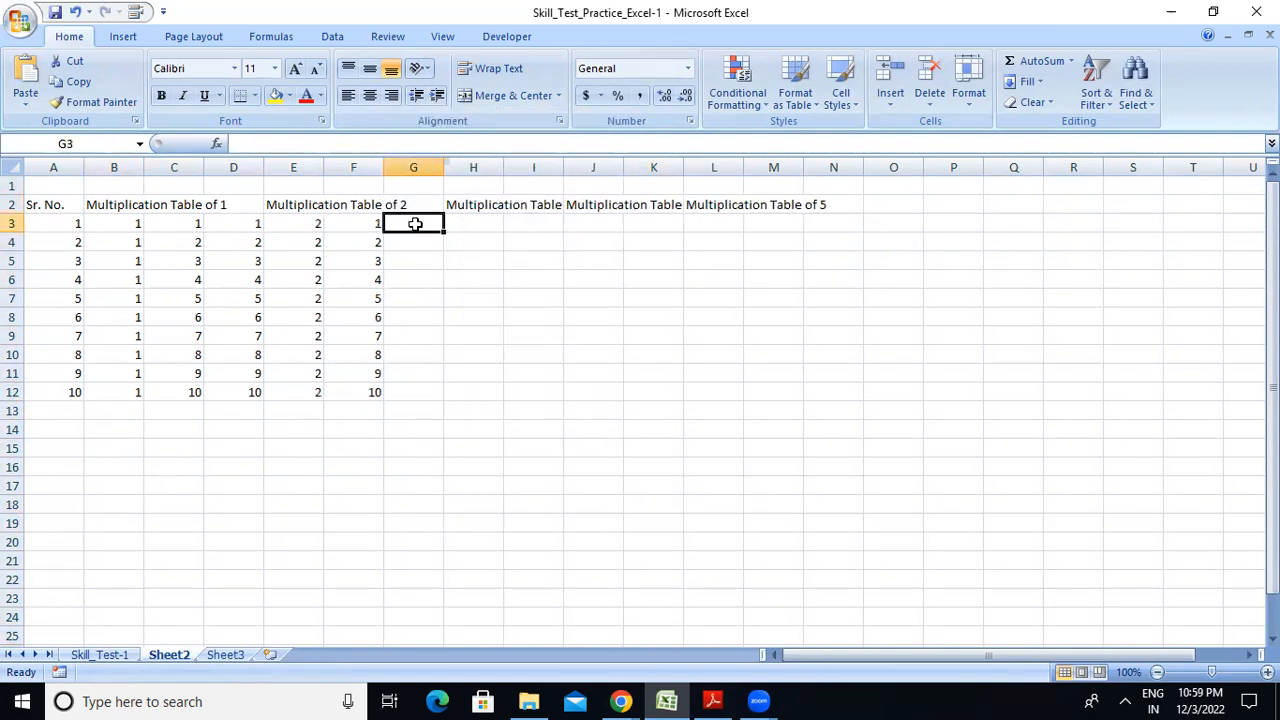
text(=)
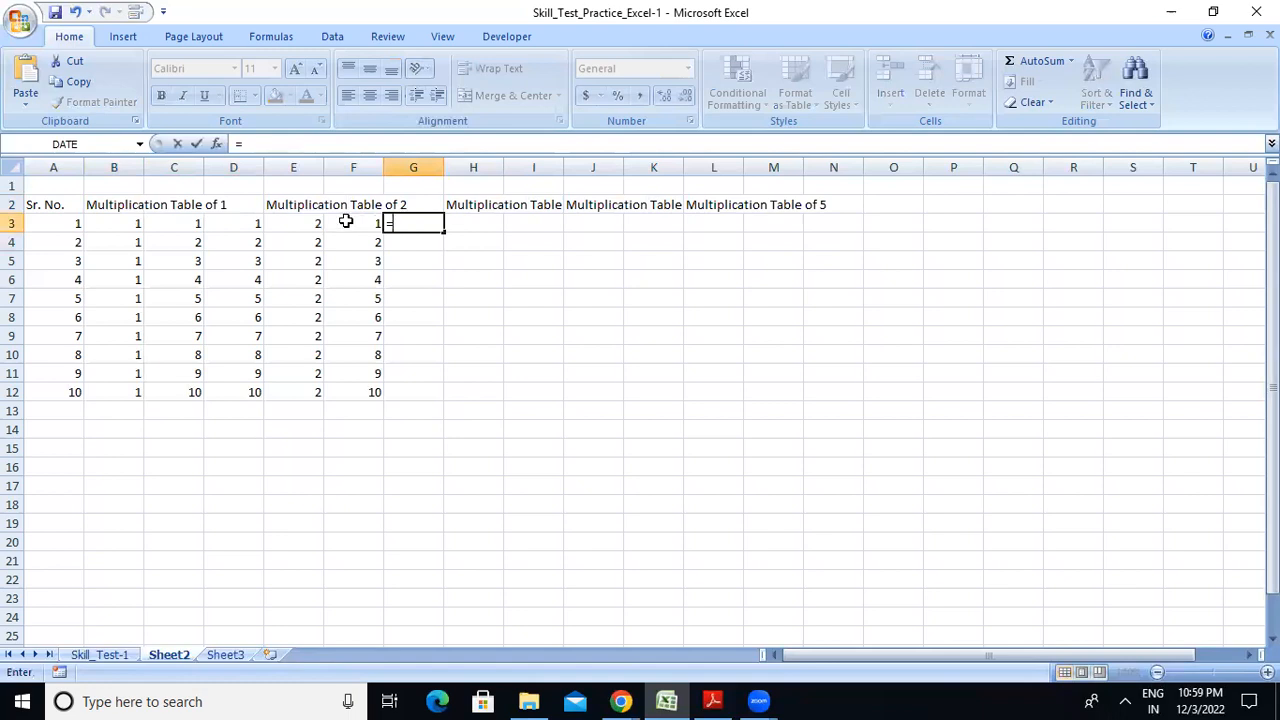
text(()
click(314, 224)
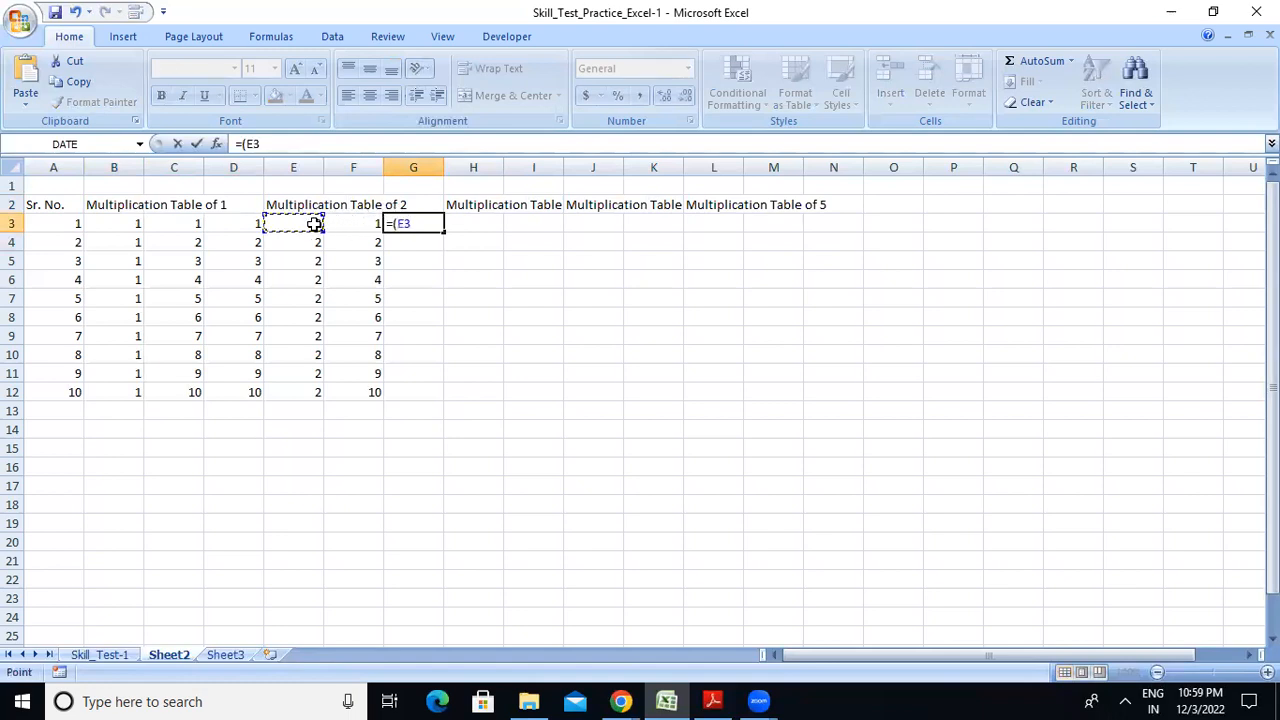
text(*)
click(338, 226)
text())
key(Return)
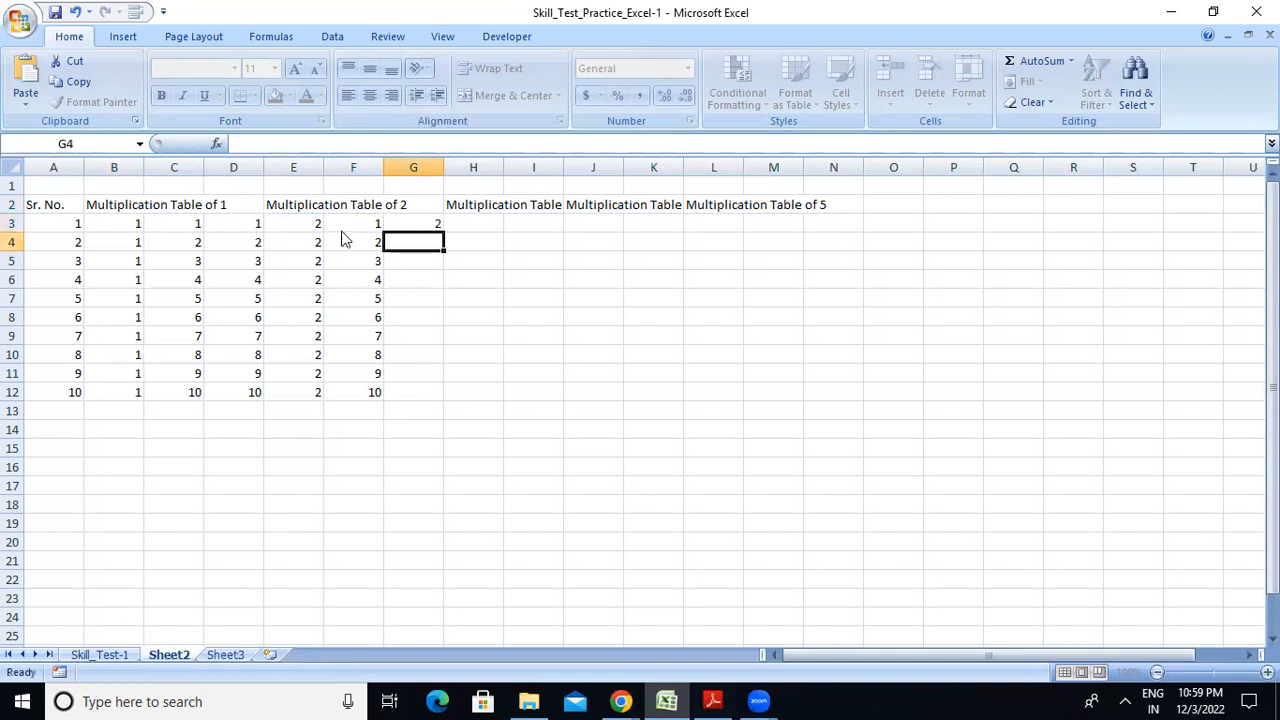
click(428, 223)
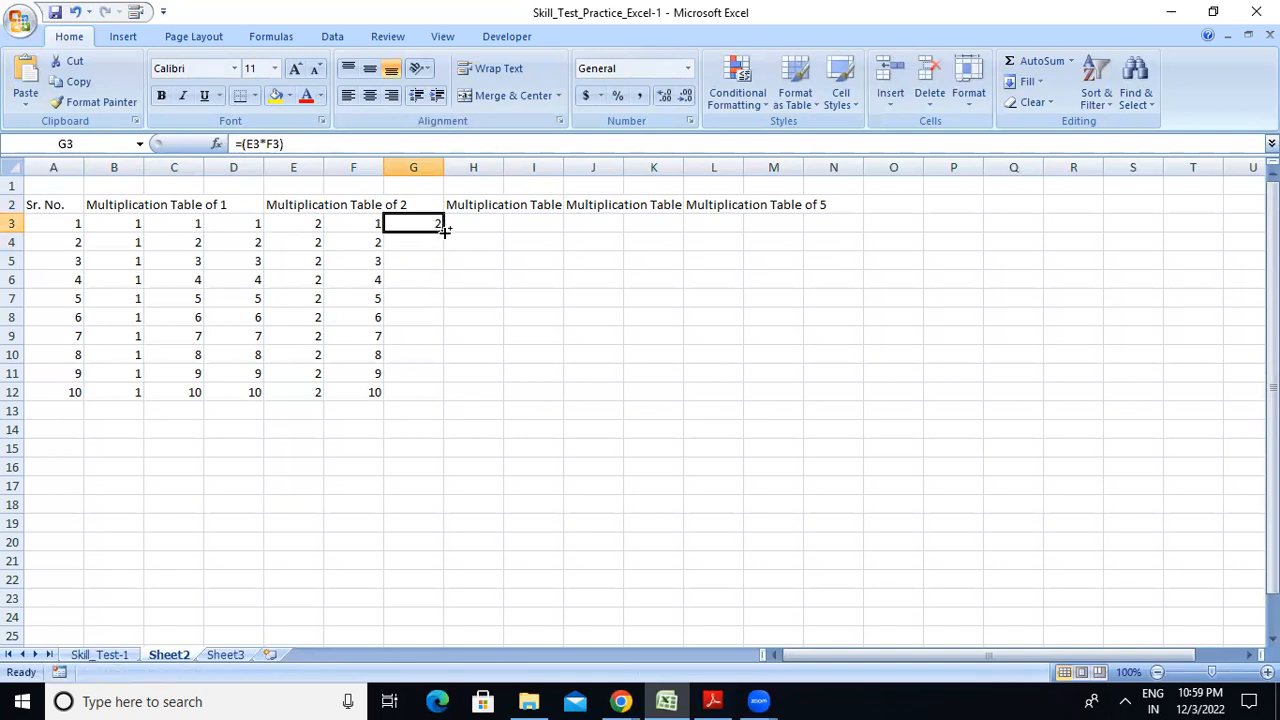
drag(445, 231, 441, 396)
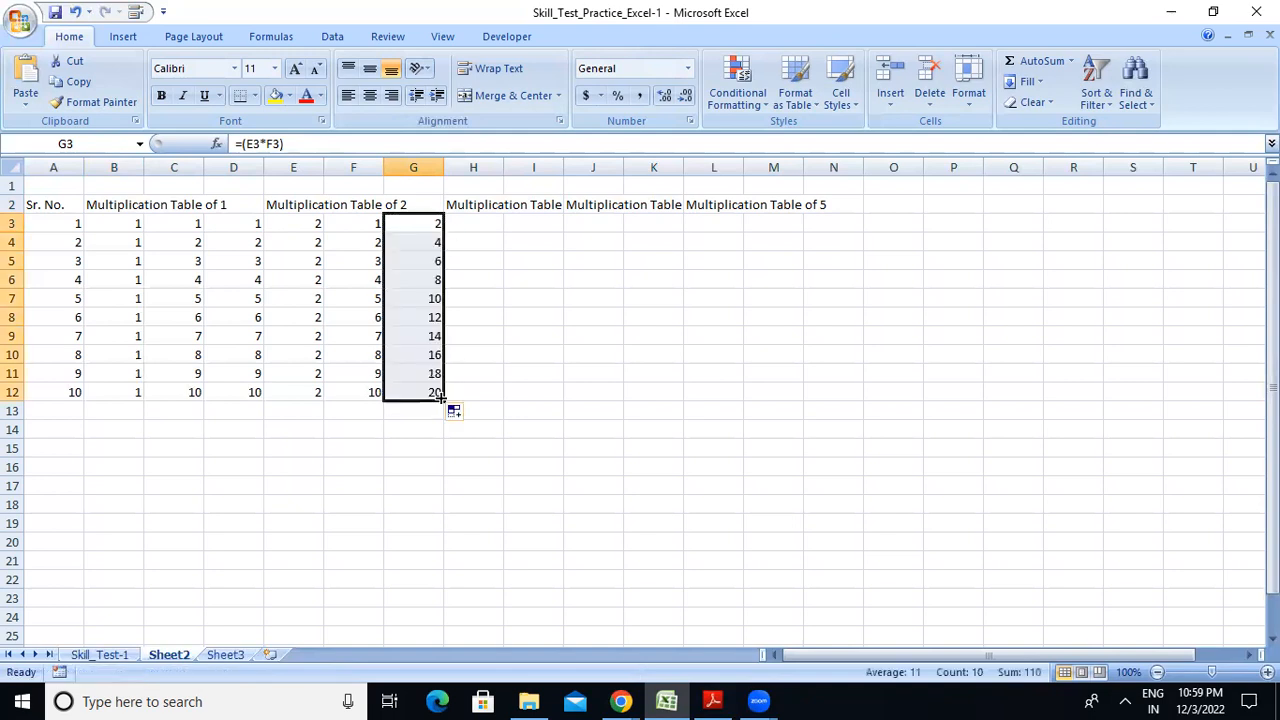
click(534, 341)
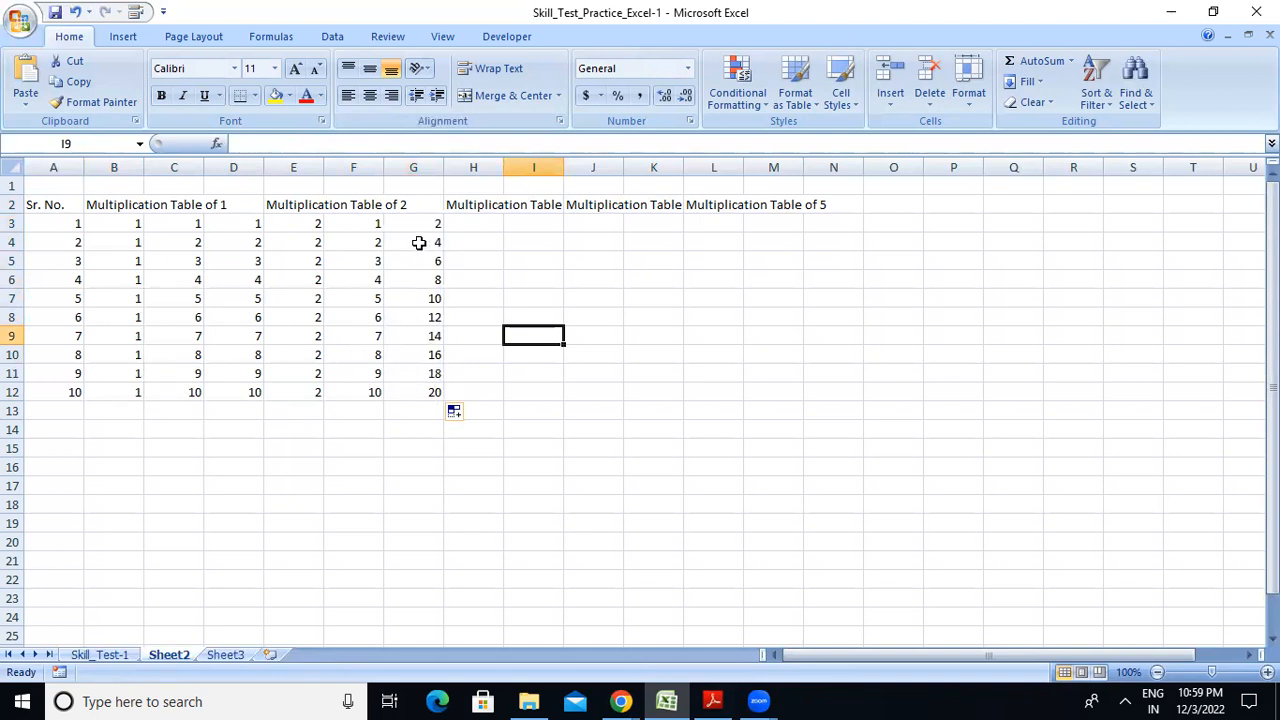
Enter 3 in H3 under the "Multiplication Table of 3" heading and copy it down through H12
click(482, 223)
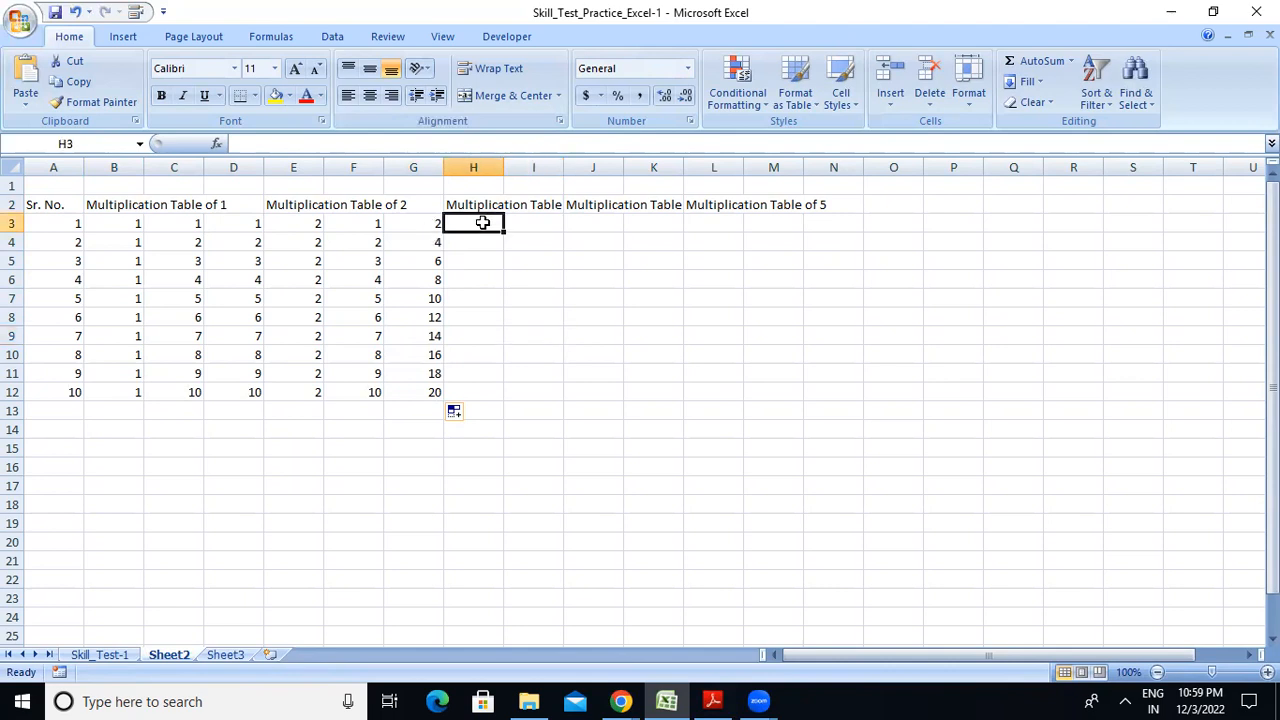
click(535, 205)
click(492, 207)
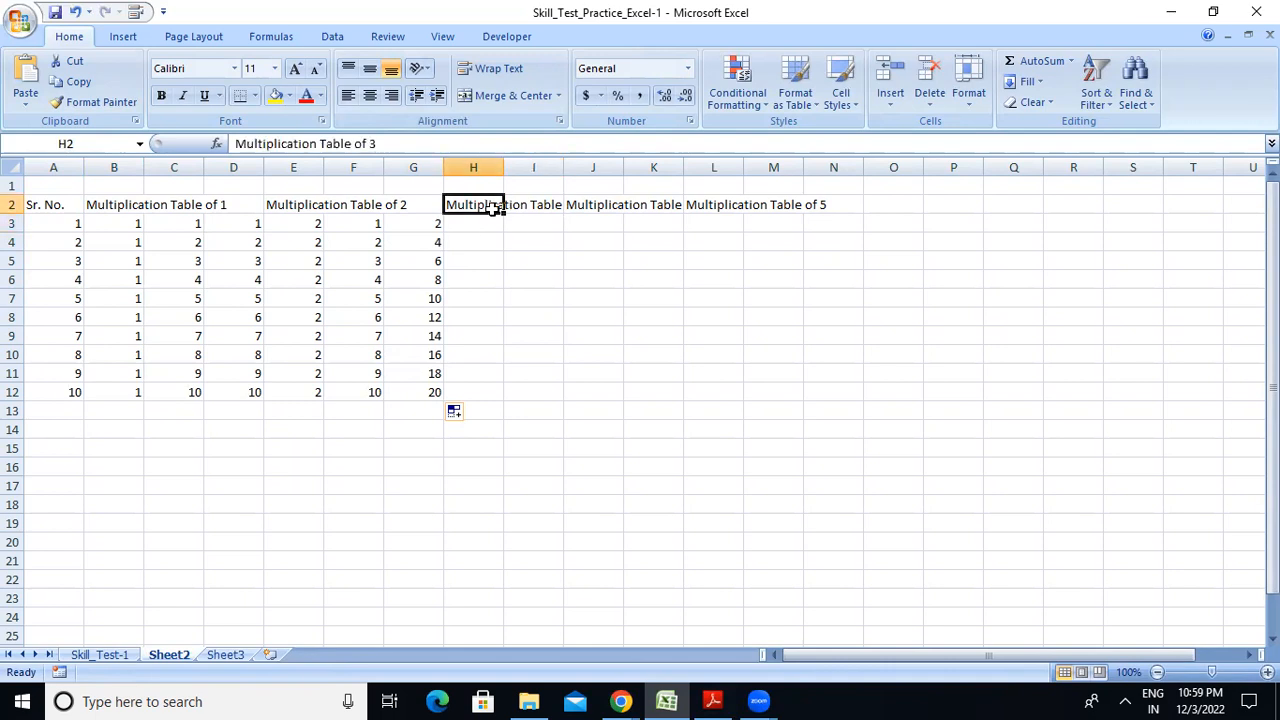
click(486, 225)
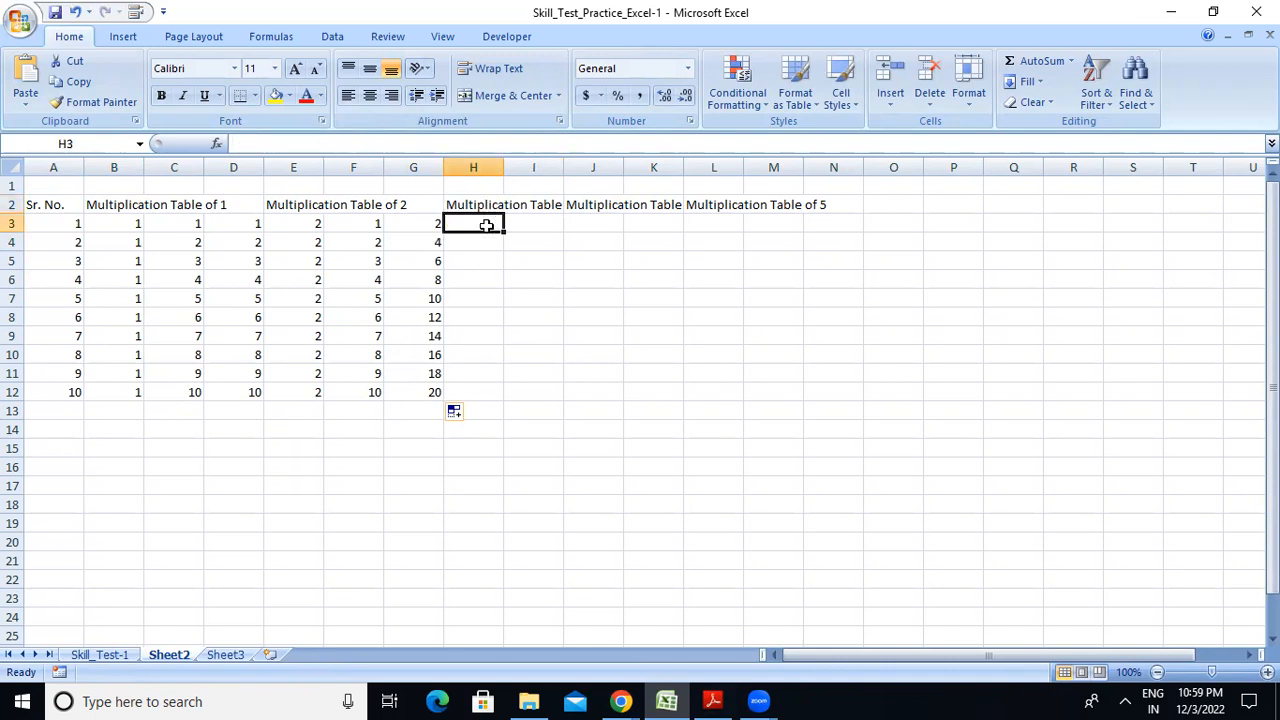
text(3)
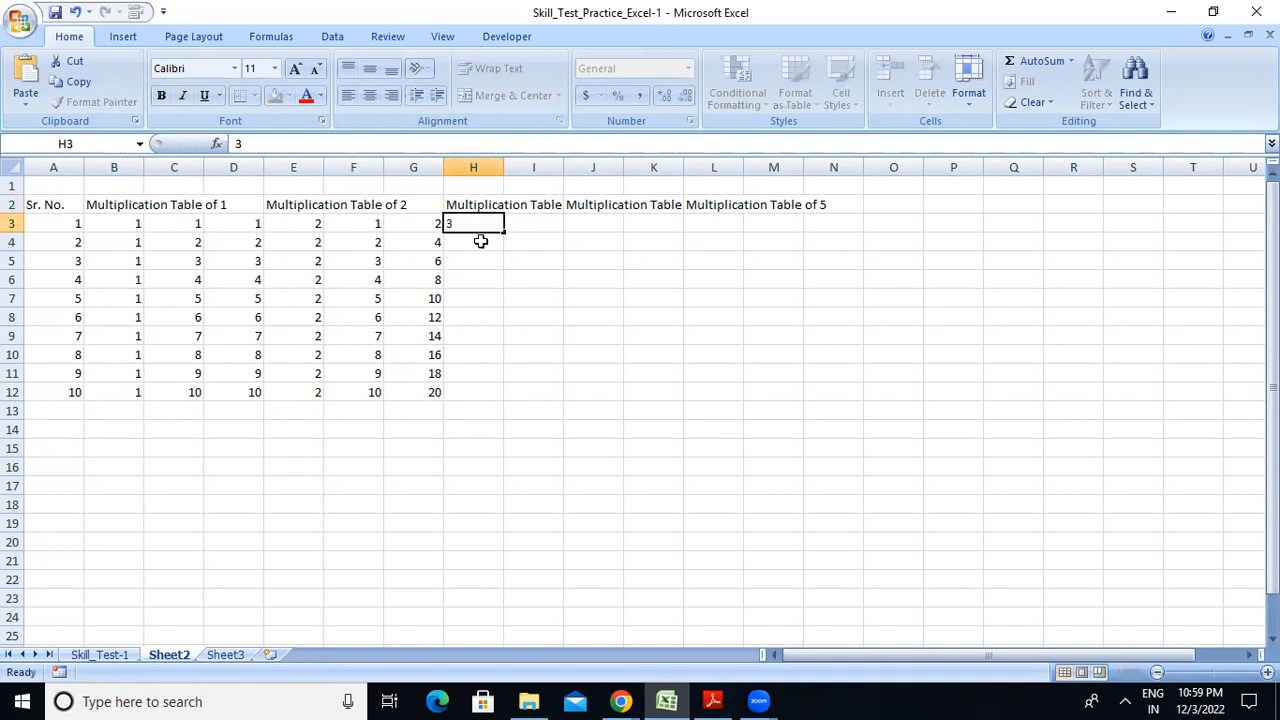
key(Return)
click(495, 227)
drag(501, 229, 488, 393)
Enter 1 in I3 and fill it down to I12 as a series from 1 to 10
click(537, 221)
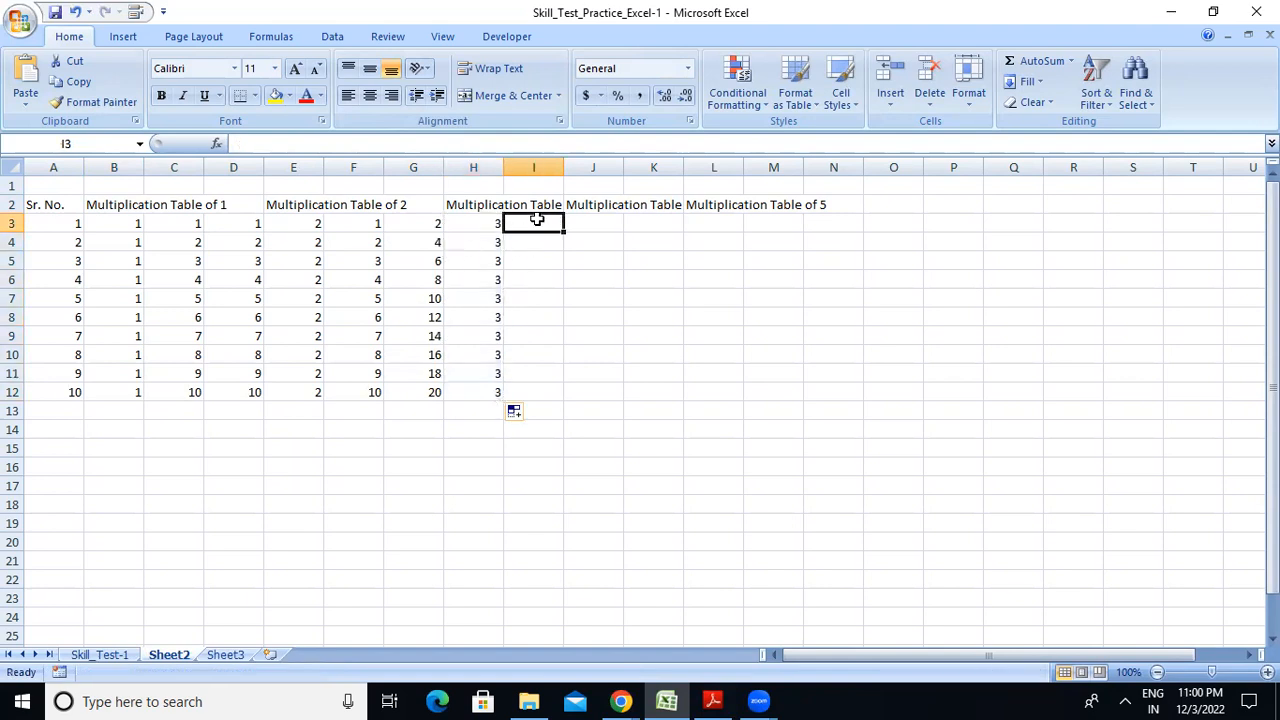
text(1)
key(Return)
click(545, 224)
drag(562, 229, 544, 402)
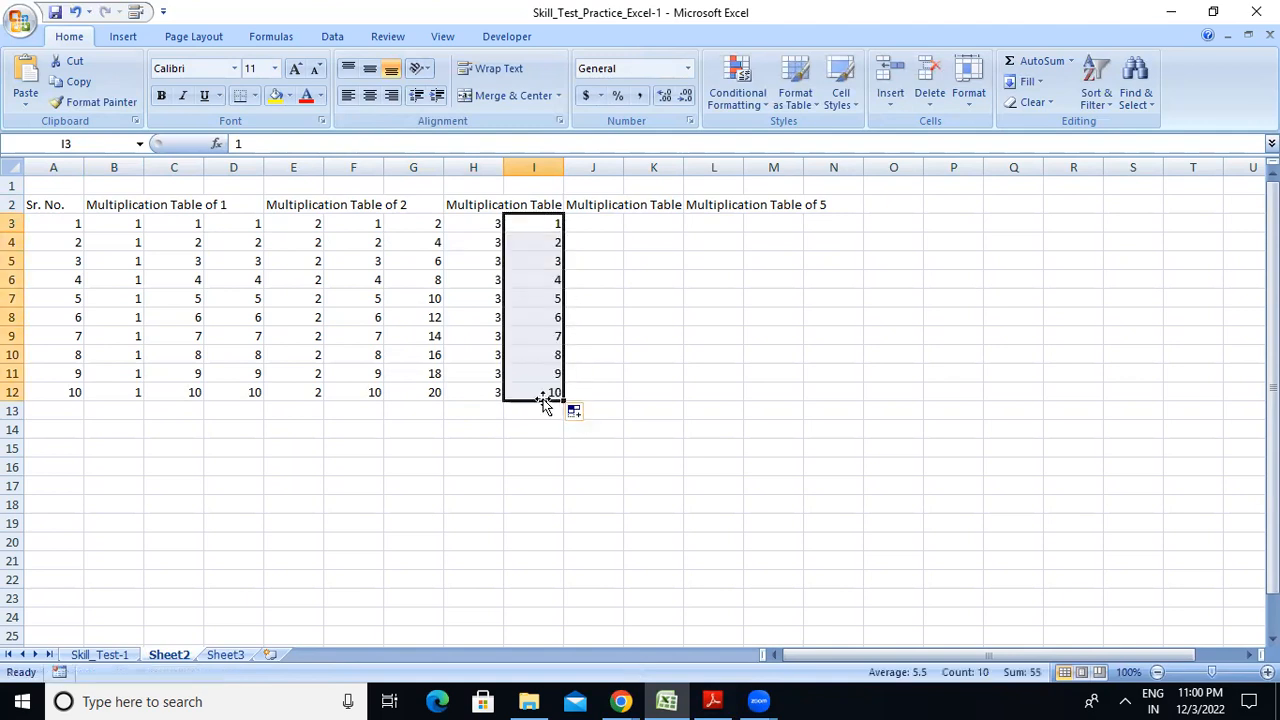
Insert a blank column at J, before the "Multiplication Table of 4" heading, and select cell J3
right_click(590, 167)
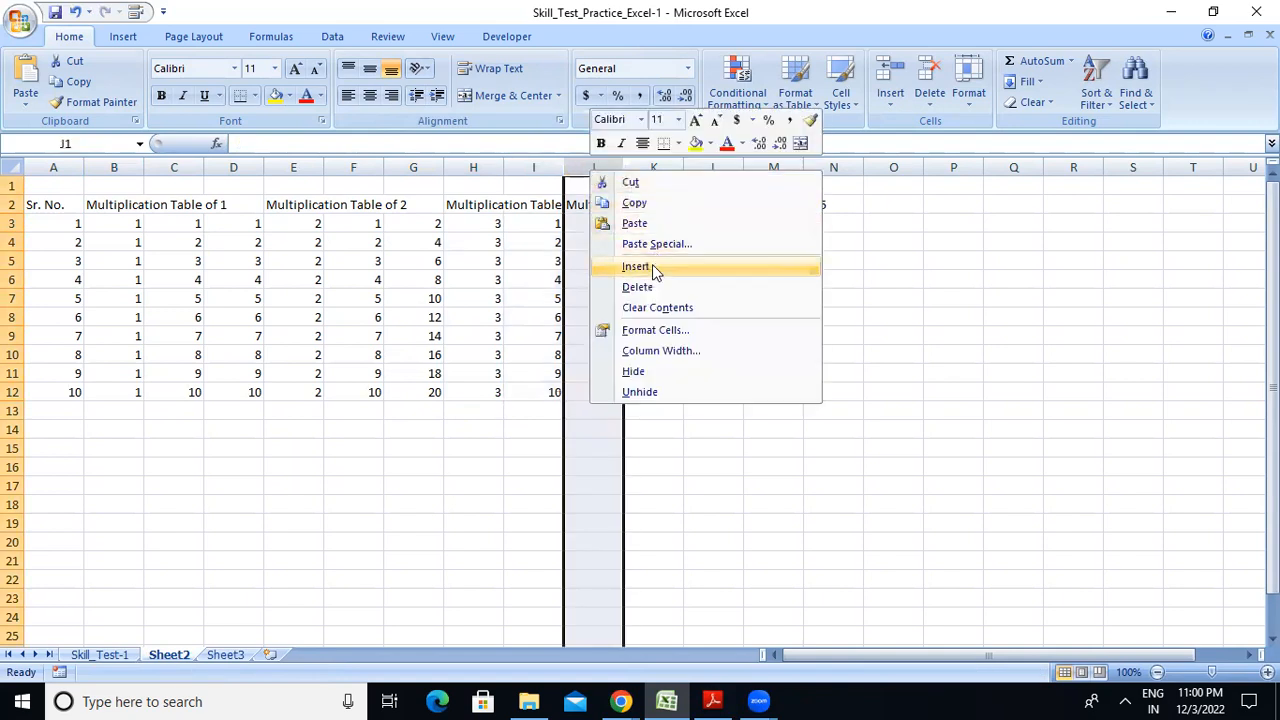
click(652, 266)
click(596, 224)
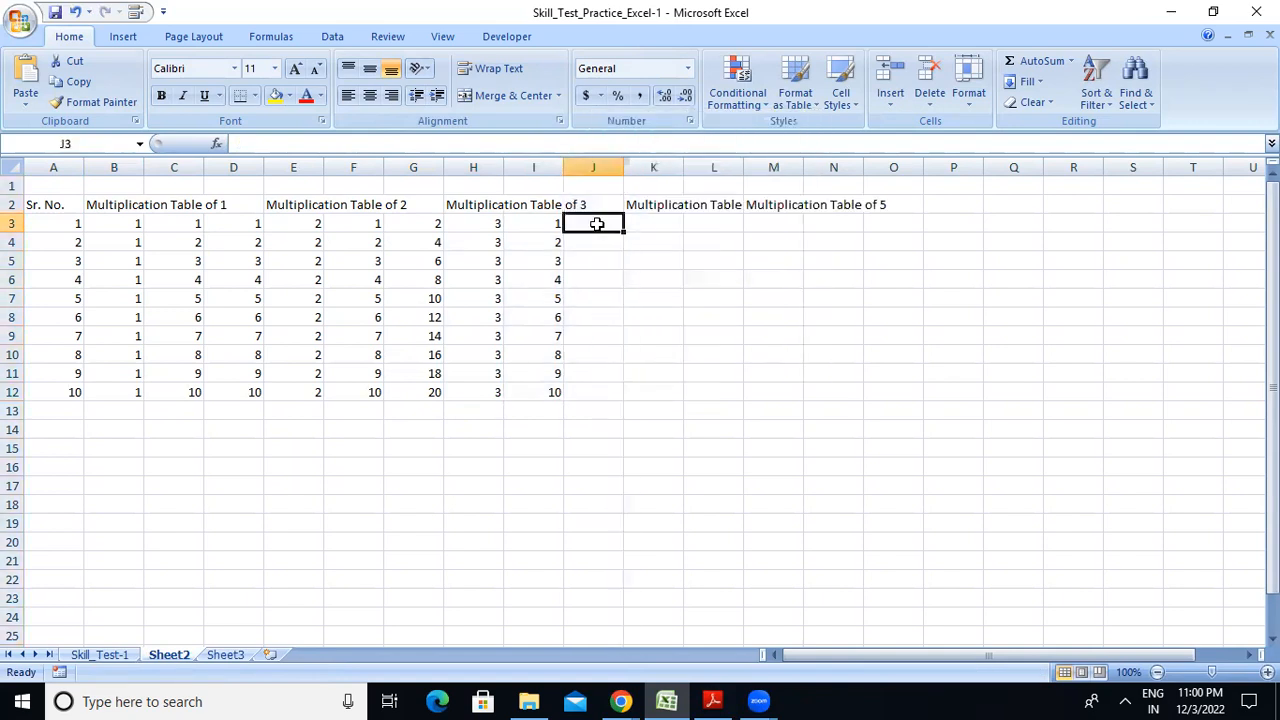
Enter the formula =(H3*I3) in J3 and fill it down to J12
text(=()
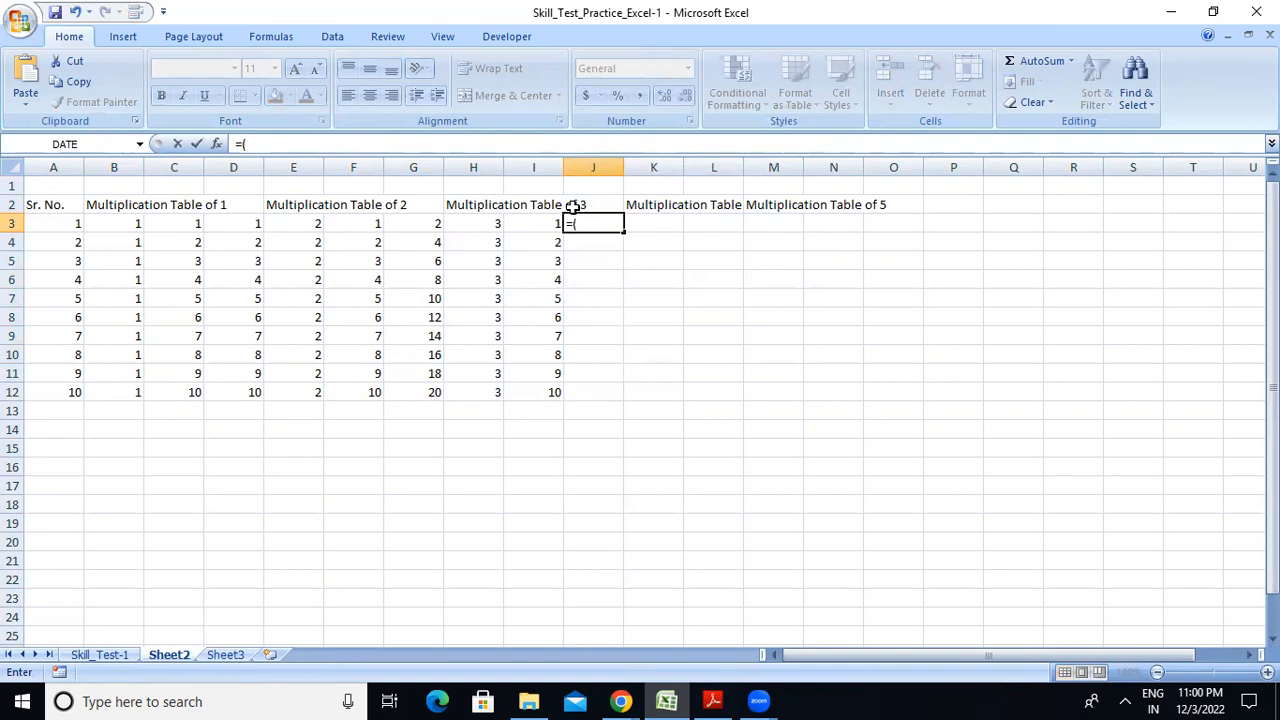
click(496, 224)
text(*)
click(535, 218)
text())
key(Return)
click(597, 224)
mouse_move(623, 233)
mouse_down()
mouse_move(612, 224)
mouse_move(623, 224)
mouse_move(621, 401)
mouse_up()
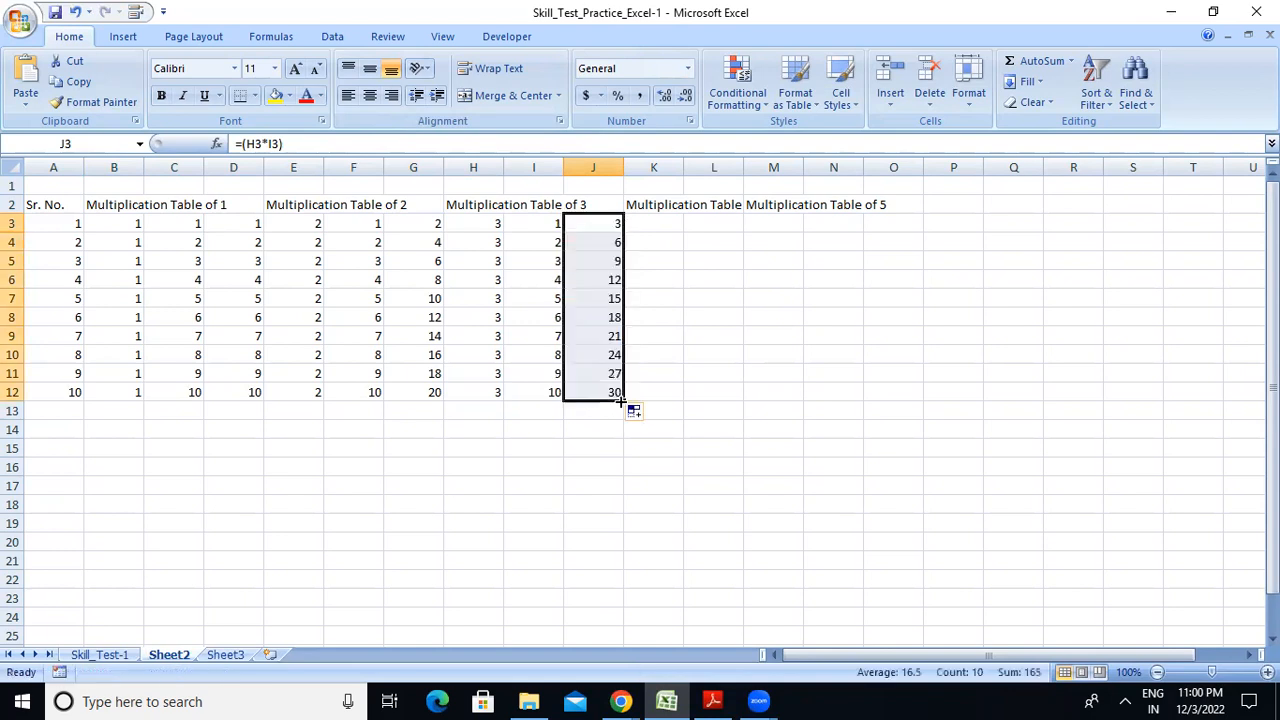
Enter 4 in K3 under the "Multiplication Table of 4" heading and copy it down through K12
click(662, 224)
text(4)
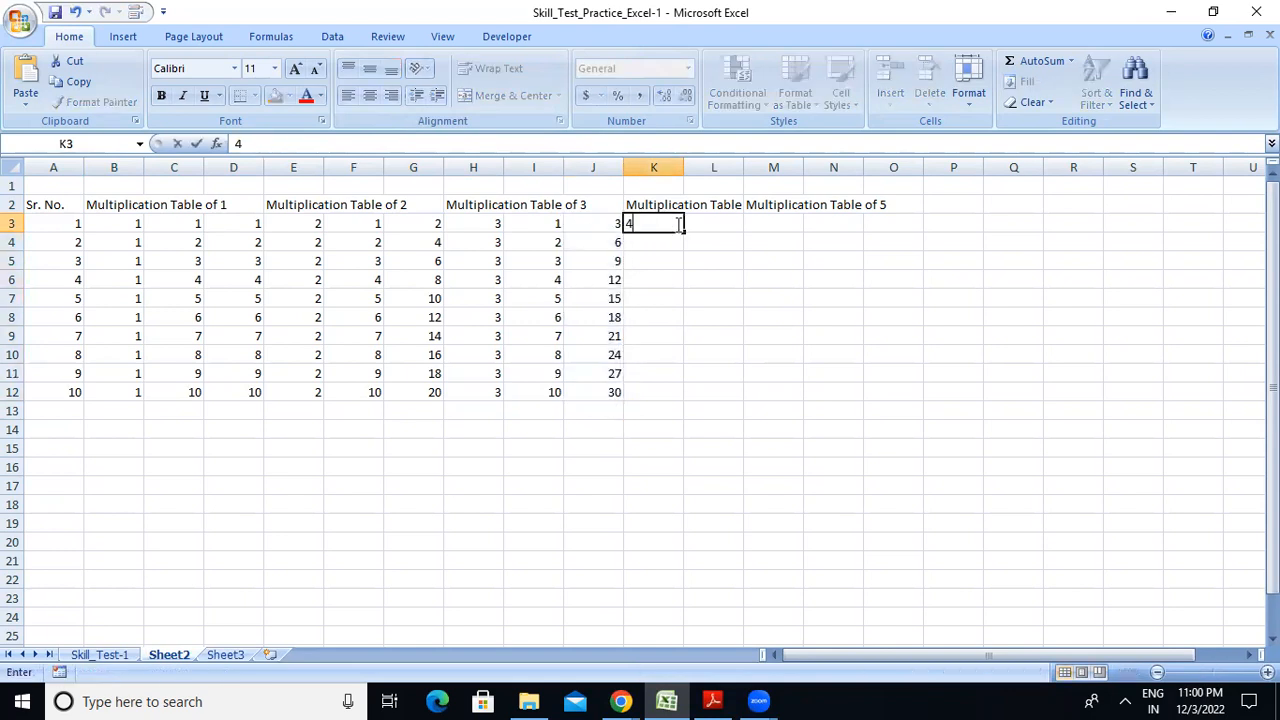
key(Return)
click(664, 223)
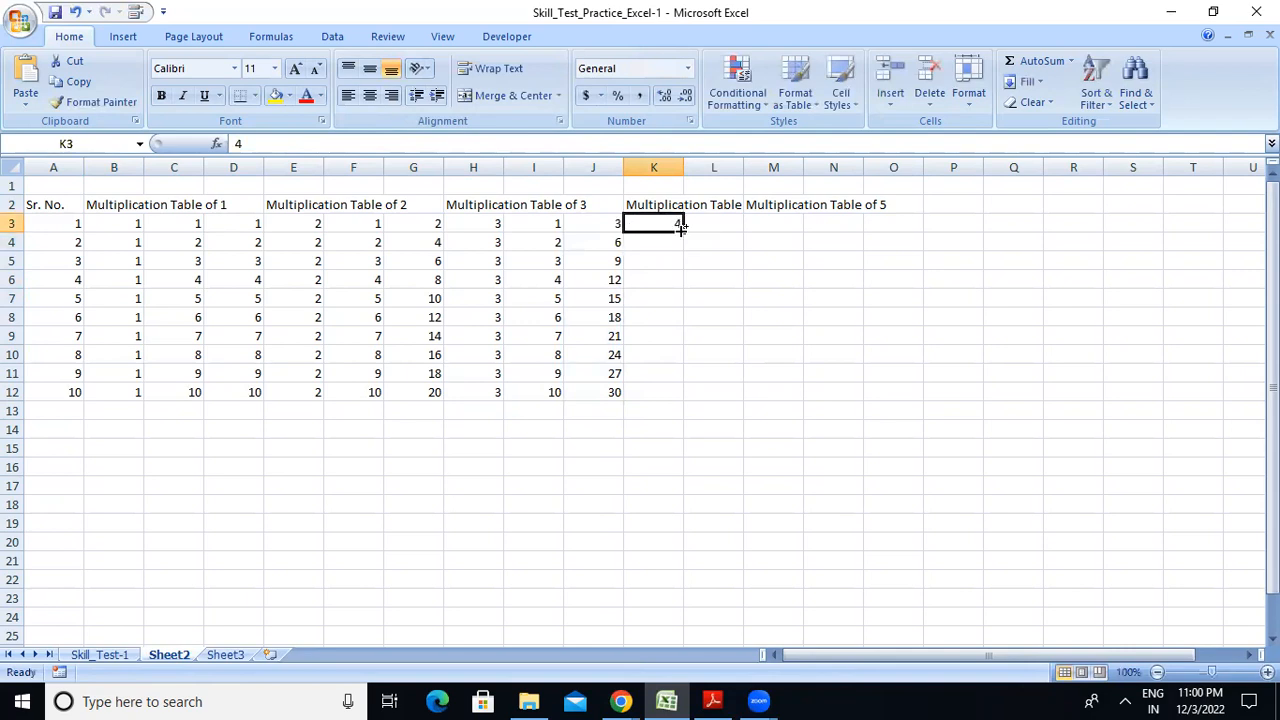
drag(682, 233, 675, 400)
Enter 1 in L3 and copy it down through L12
click(718, 220)
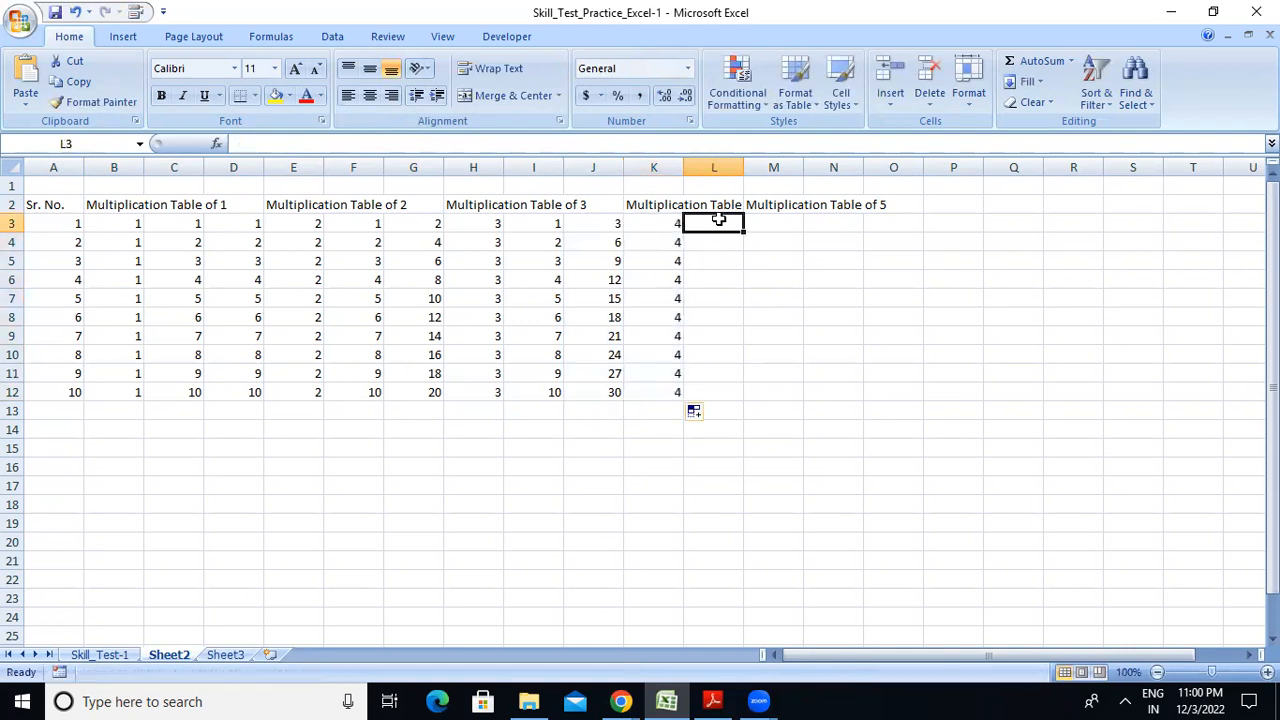
text(1)
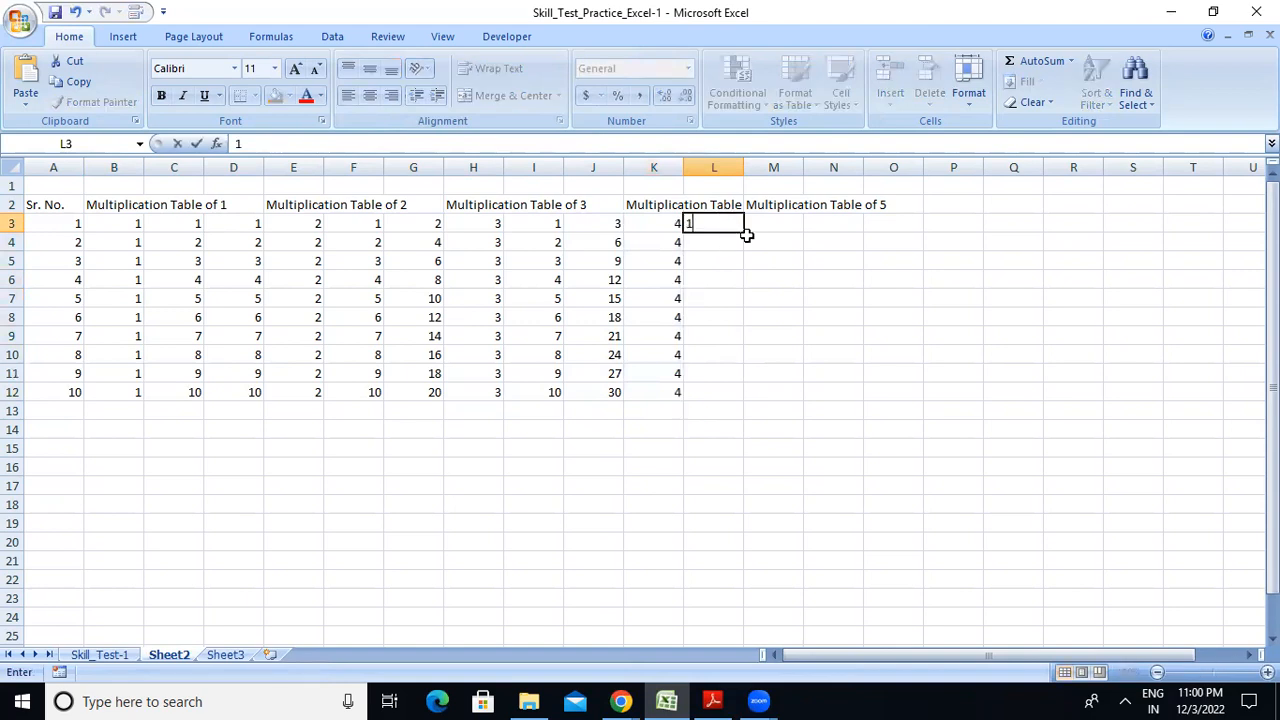
drag(748, 233, 740, 400)
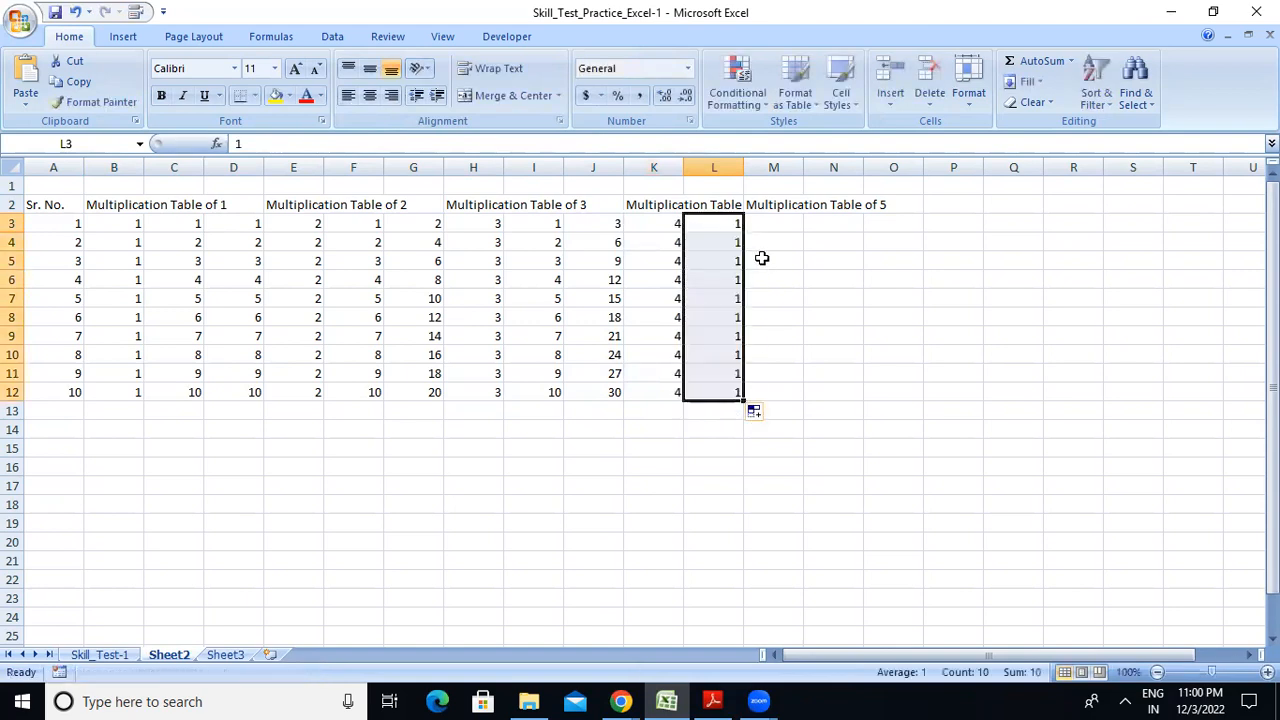
Insert a blank column at M, before the "Multiplication Table of 5" heading
click(770, 167)
right_click(770, 167)
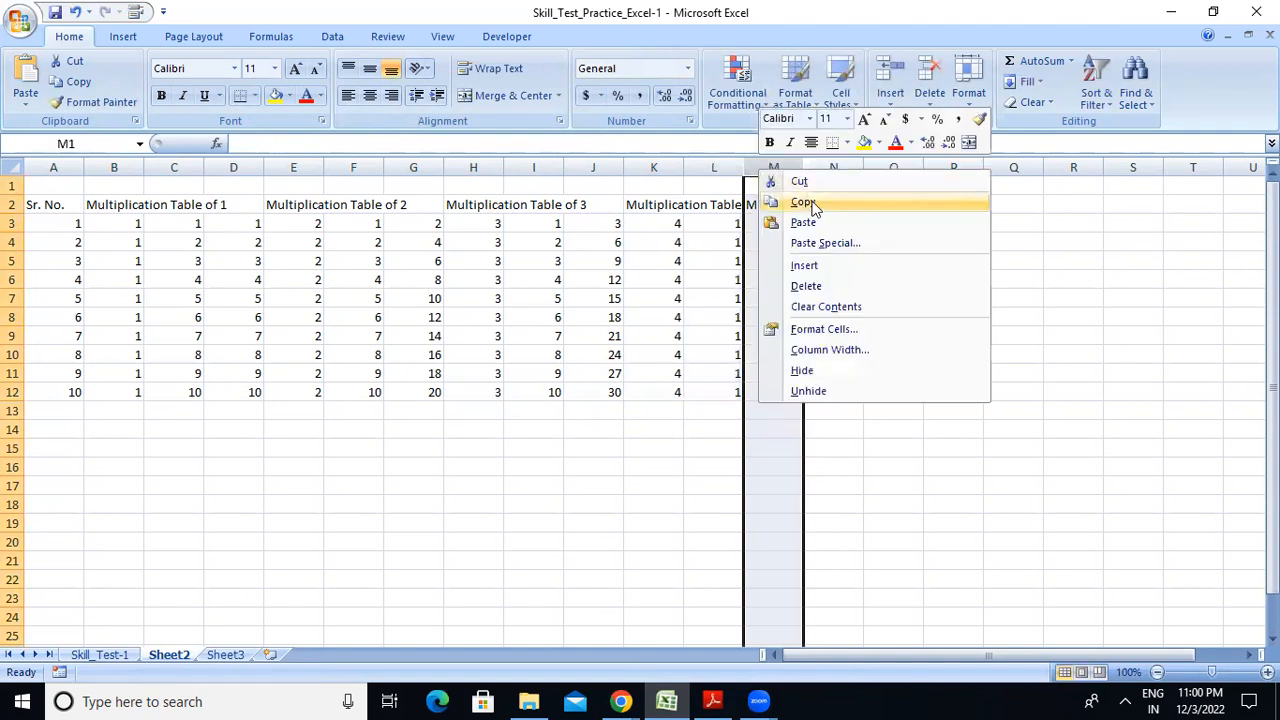
click(810, 267)
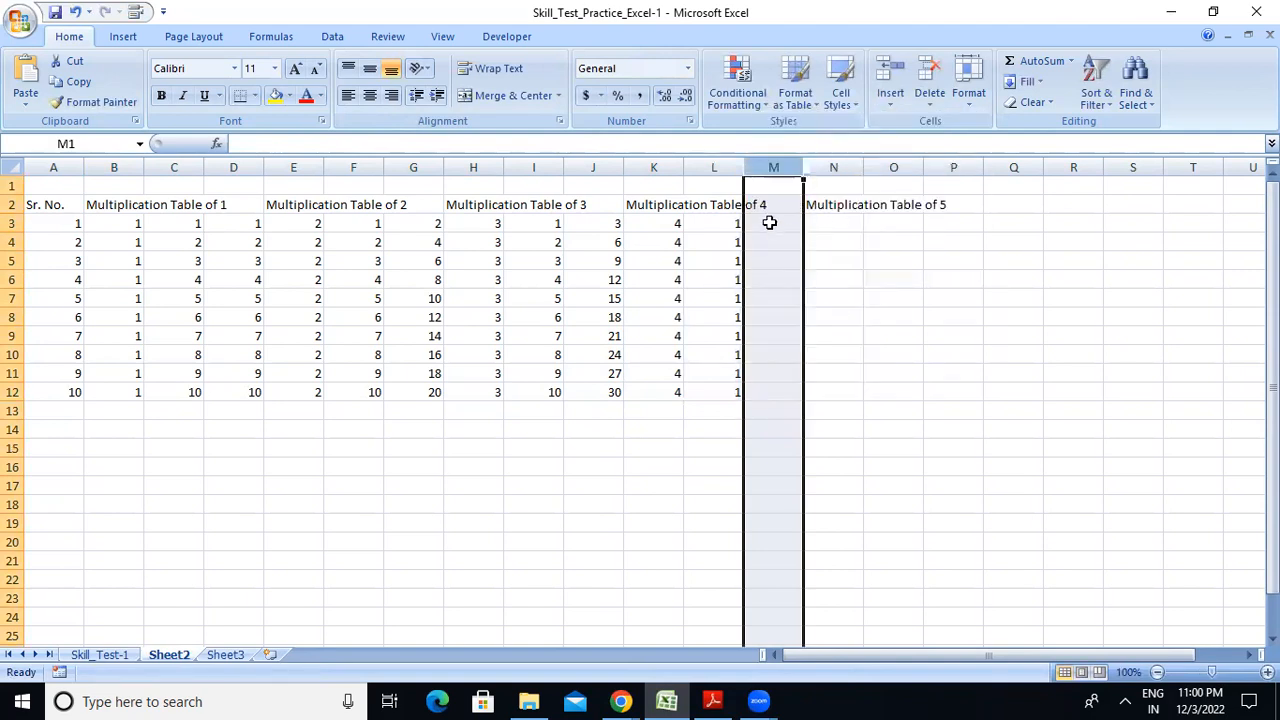
Enter a formula in M3 that multiplies K3 by L3, =(K3*L3)
click(769, 221)
text(=()
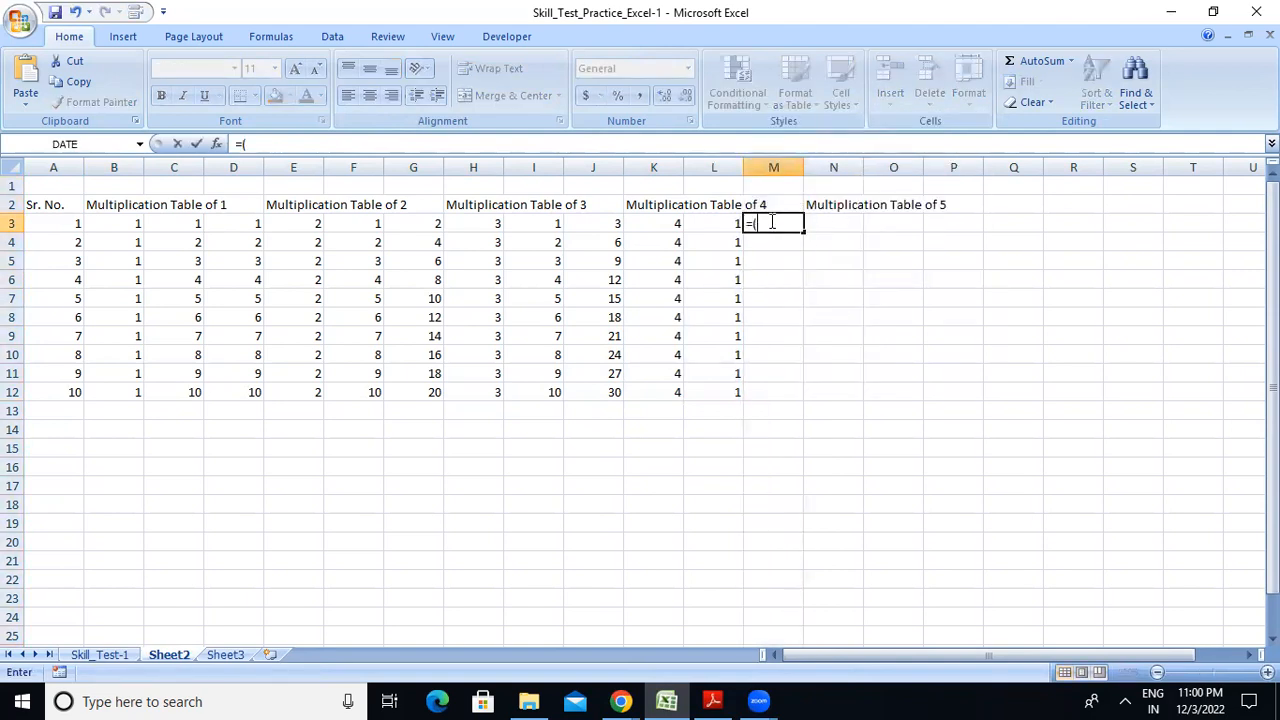
click(668, 226)
text(*)
click(708, 226)
key(Return)
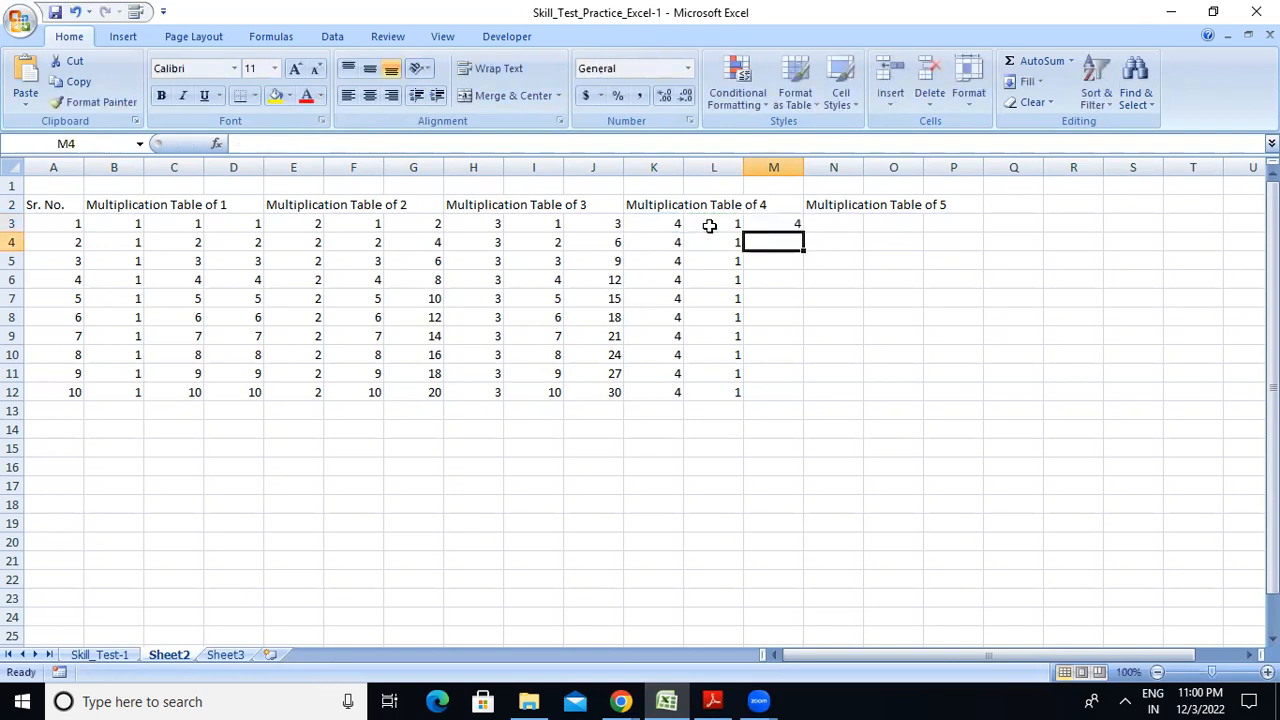
Fill the M3 formula down to M12 and undo that fill
click(776, 222)
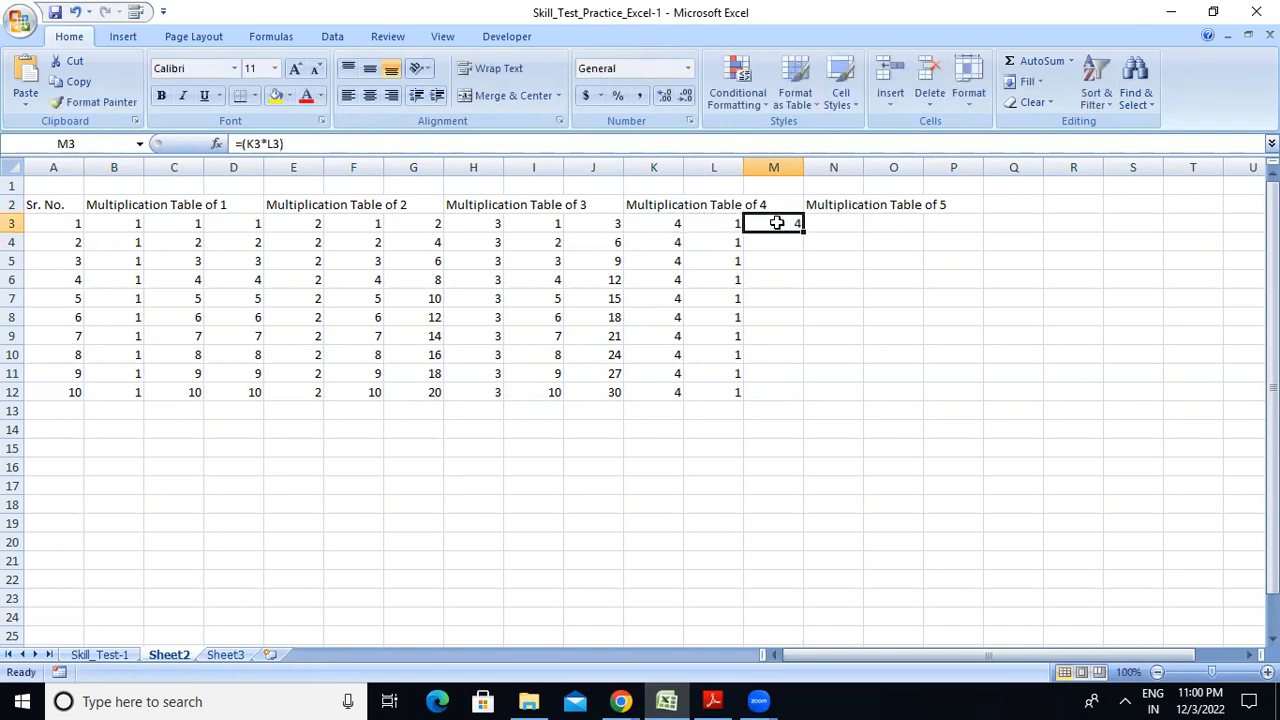
drag(802, 232, 803, 398)
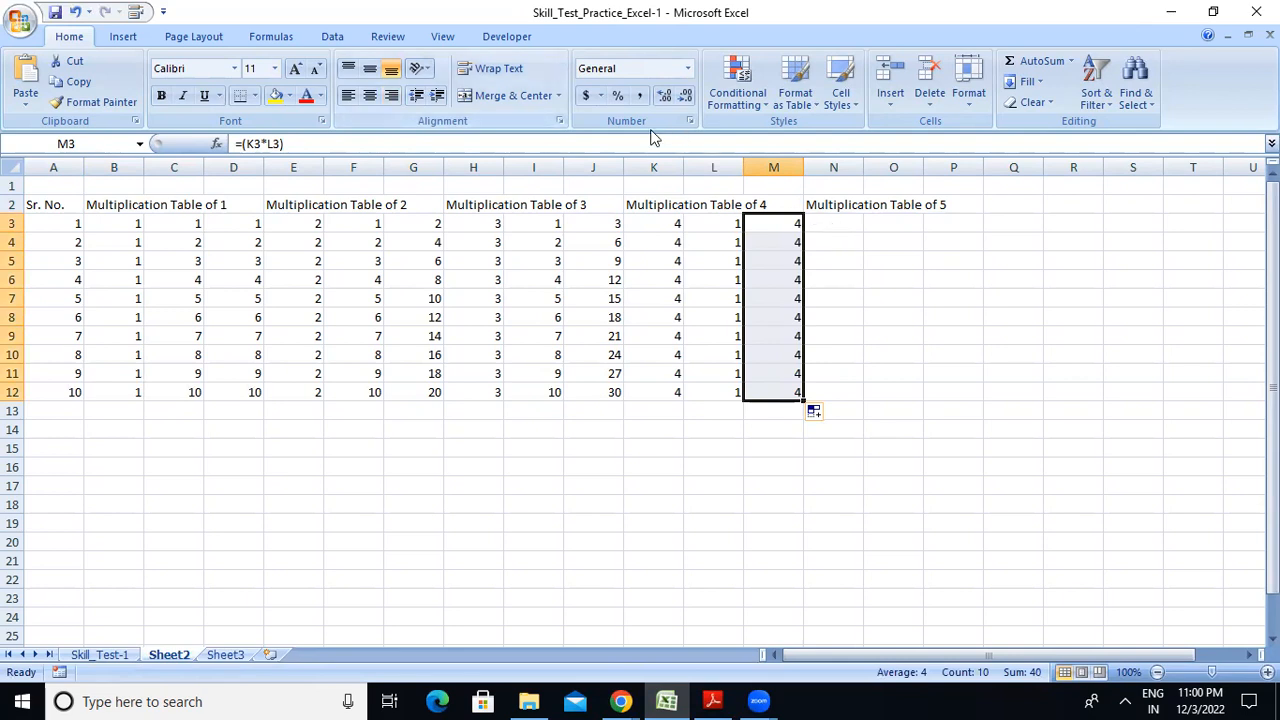
click(75, 18)
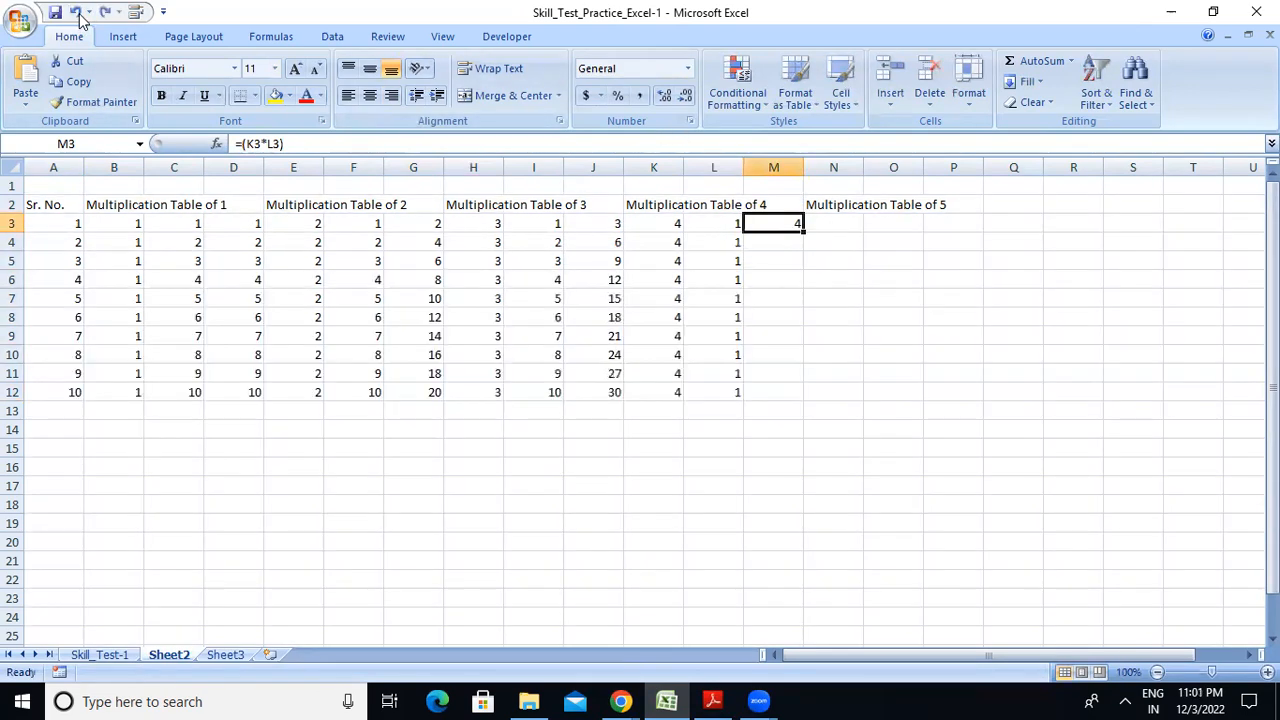
Fill L3 down to L12 as the series 1 to 10, and copy the M3 product formula down through M12
click(697, 223)
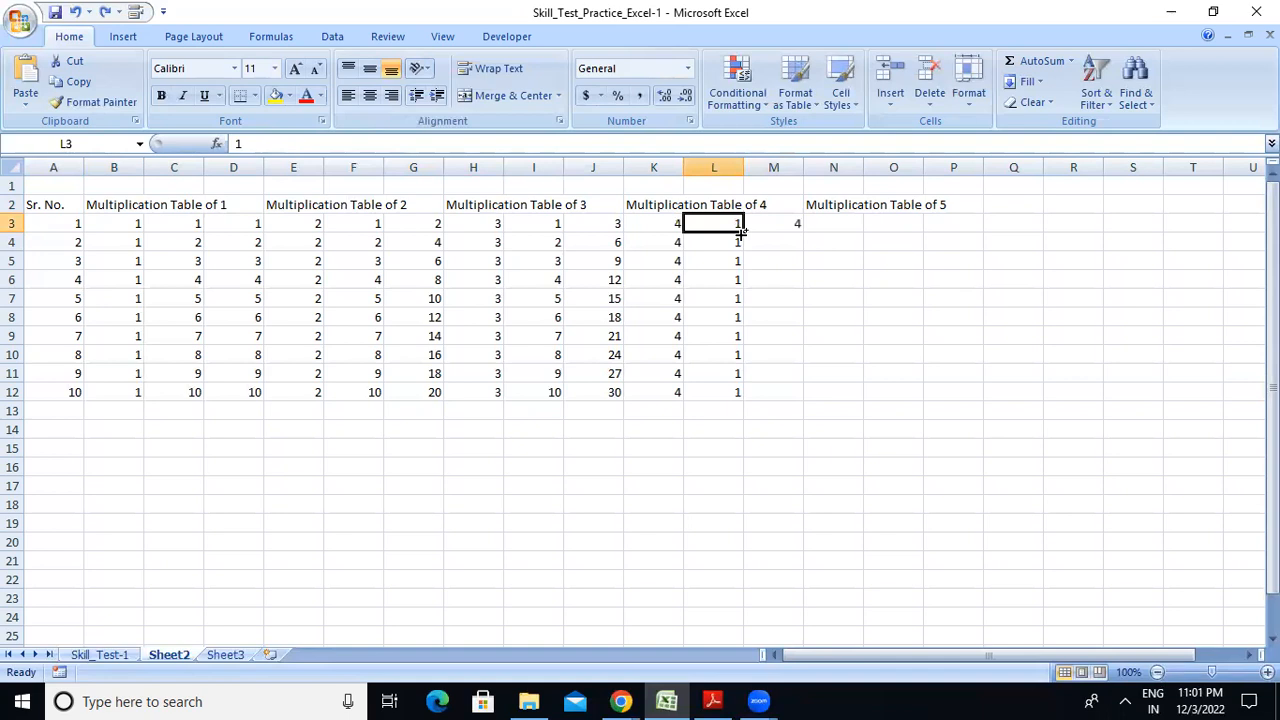
drag(741, 230, 732, 394)
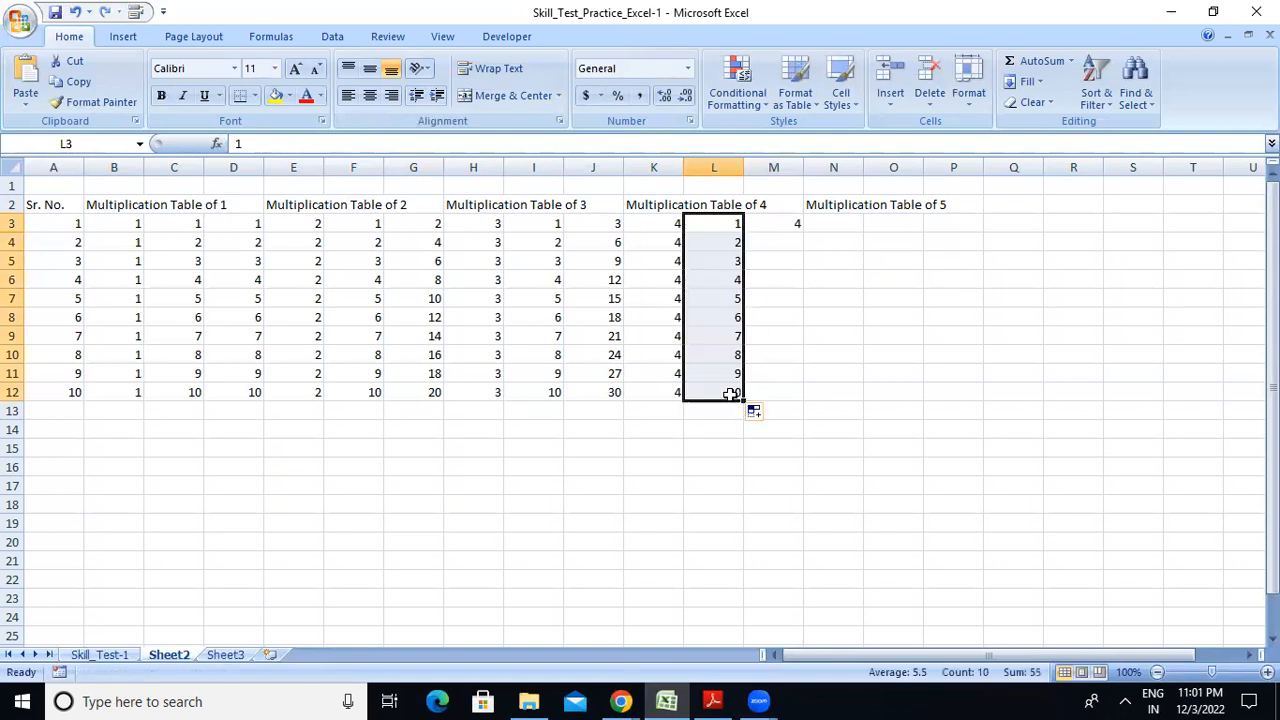
click(790, 224)
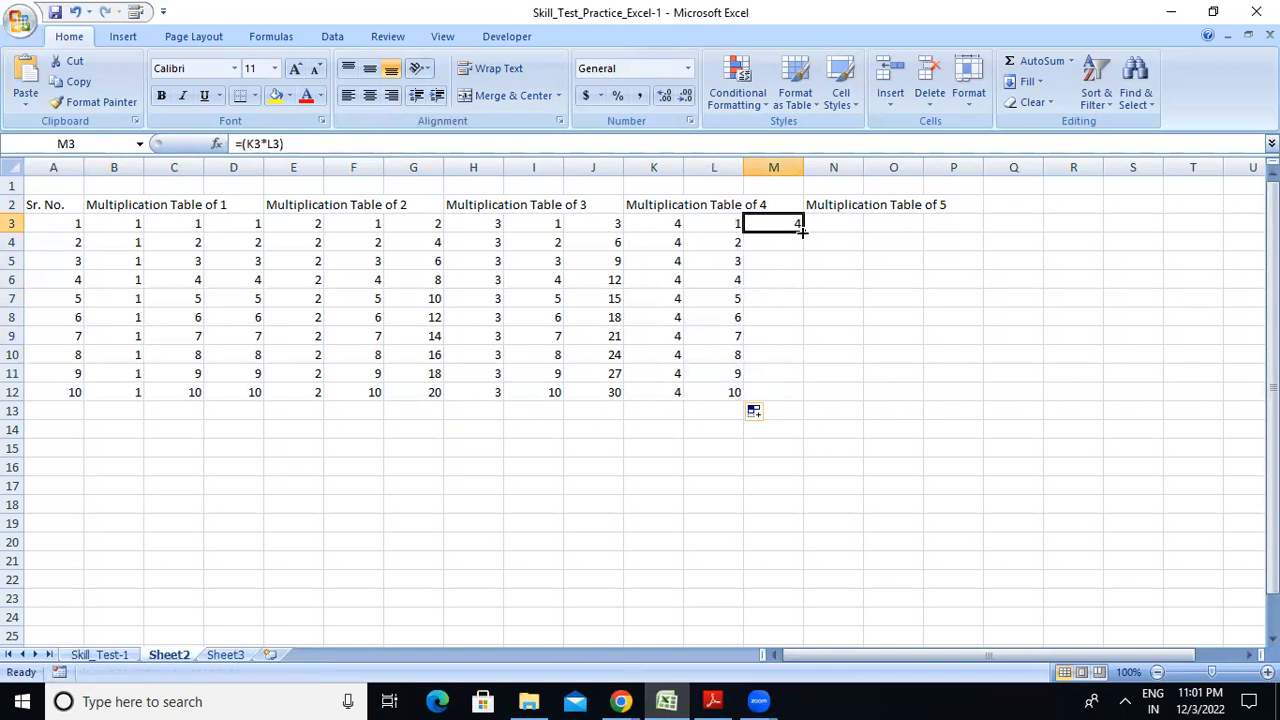
drag(802, 230, 796, 395)
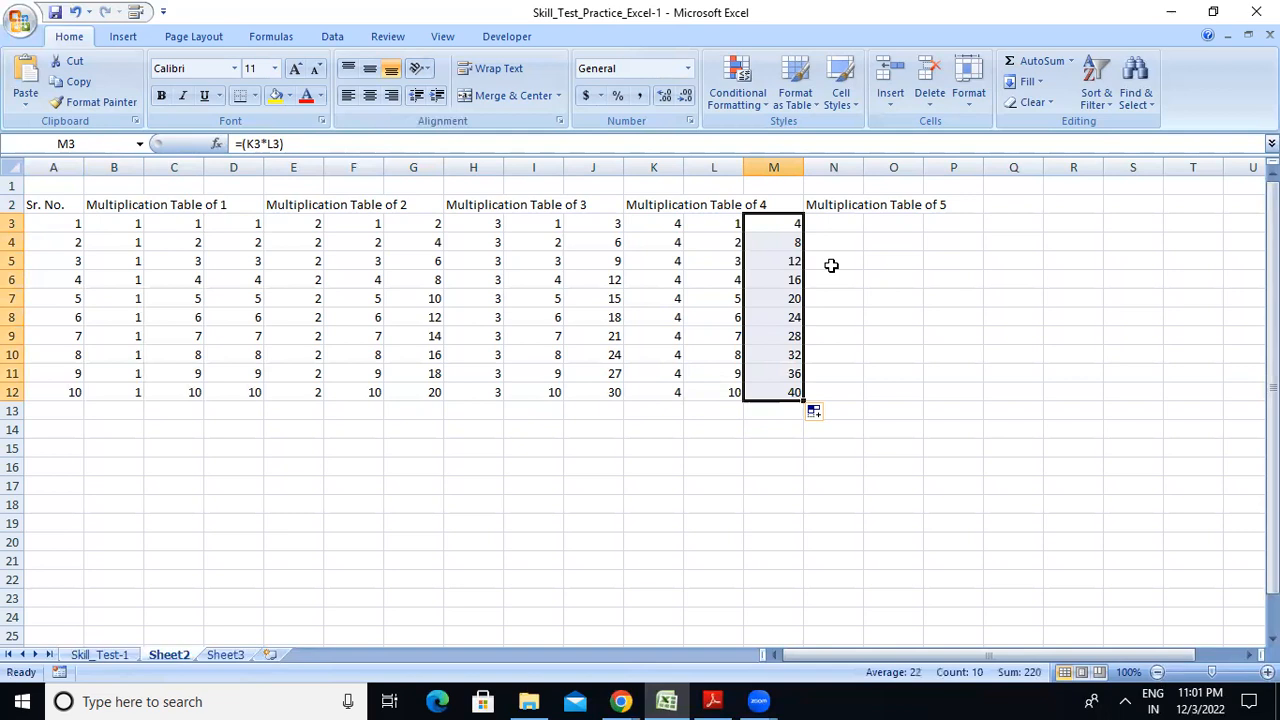
Enter 5 in N3 and copy it down through N12
click(835, 224)
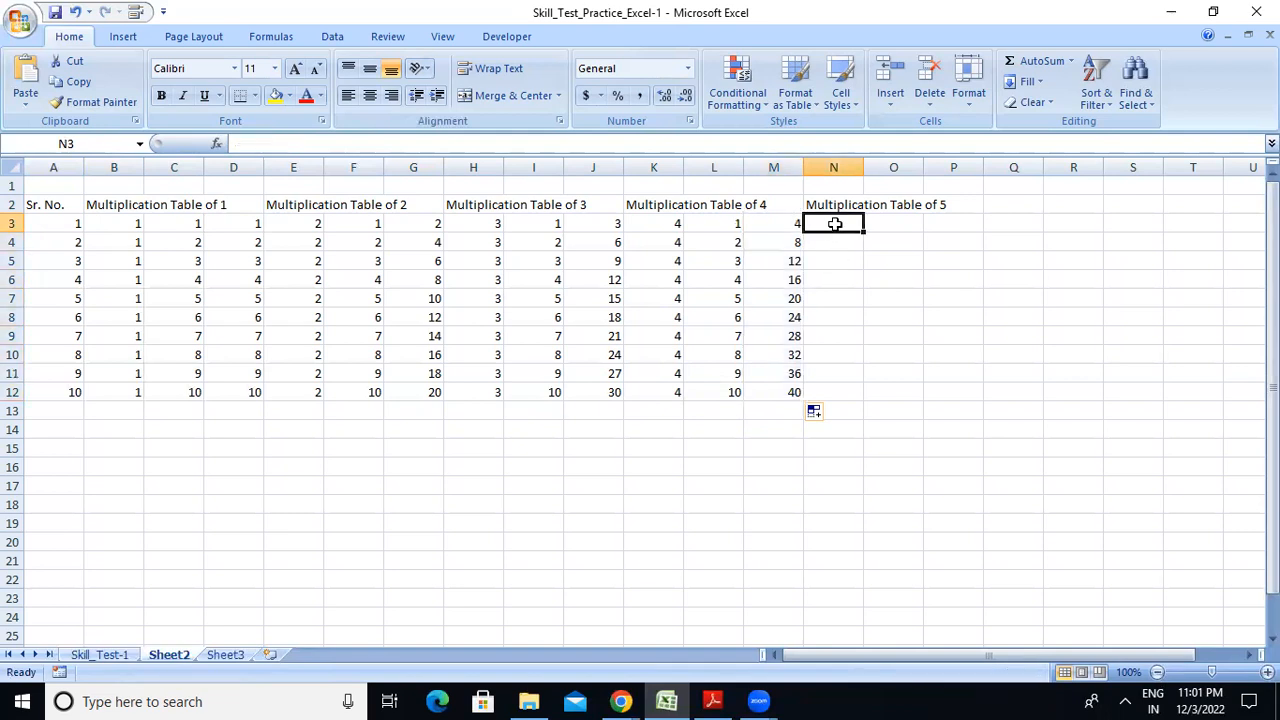
text(5)
drag(864, 232, 855, 400)
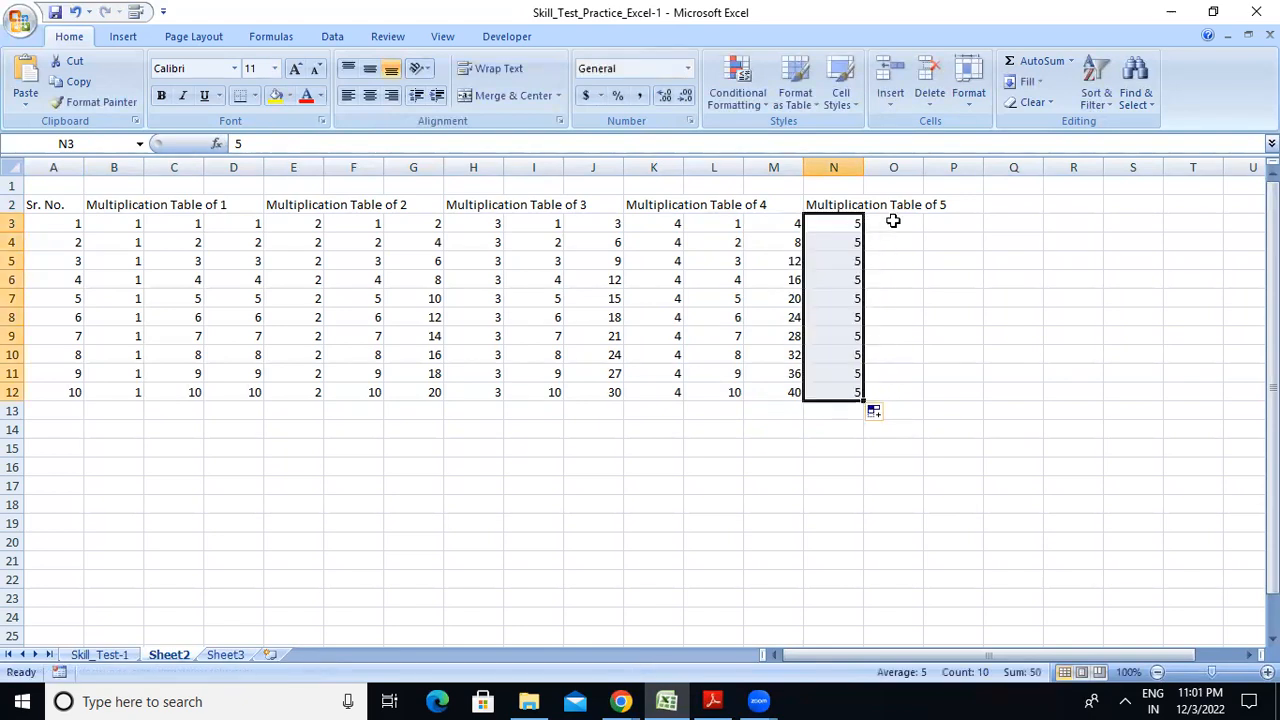
Enter 1 in O3 and fill it down to O12 as the series 1 to 10
click(896, 222)
text(12)
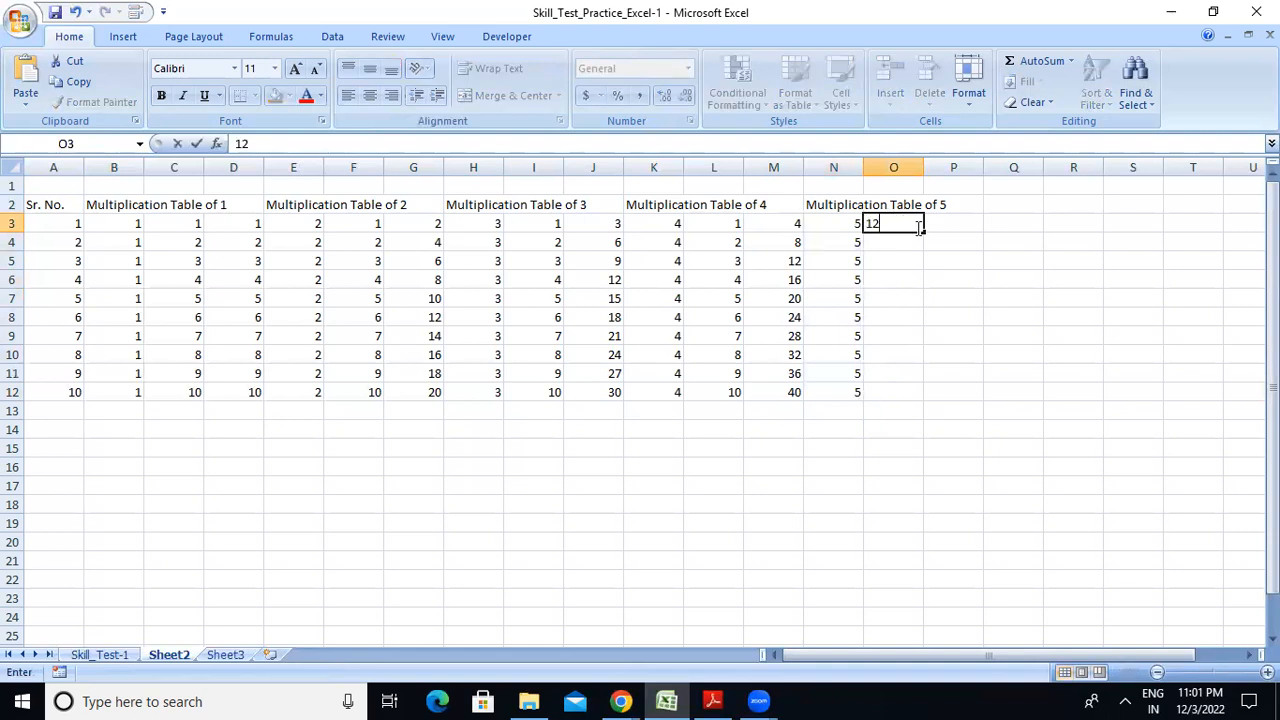
drag(926, 233, 911, 403)
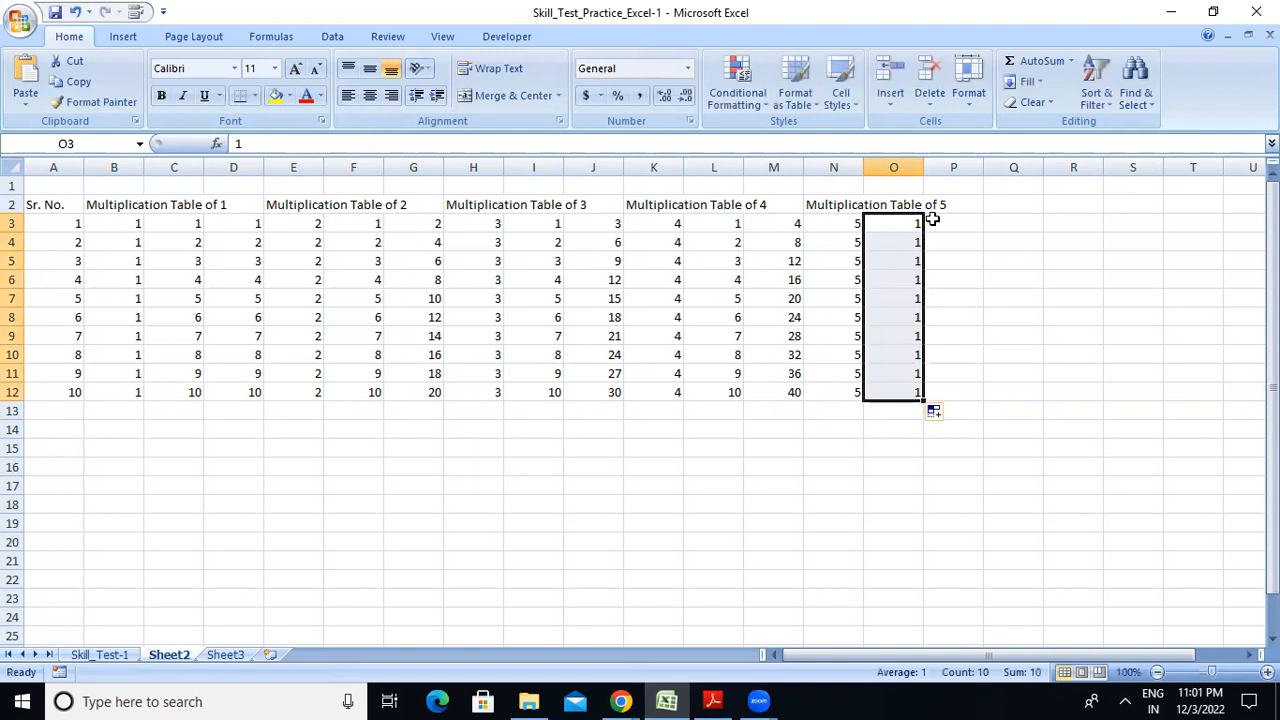
click(945, 223)
double_click(914, 222)
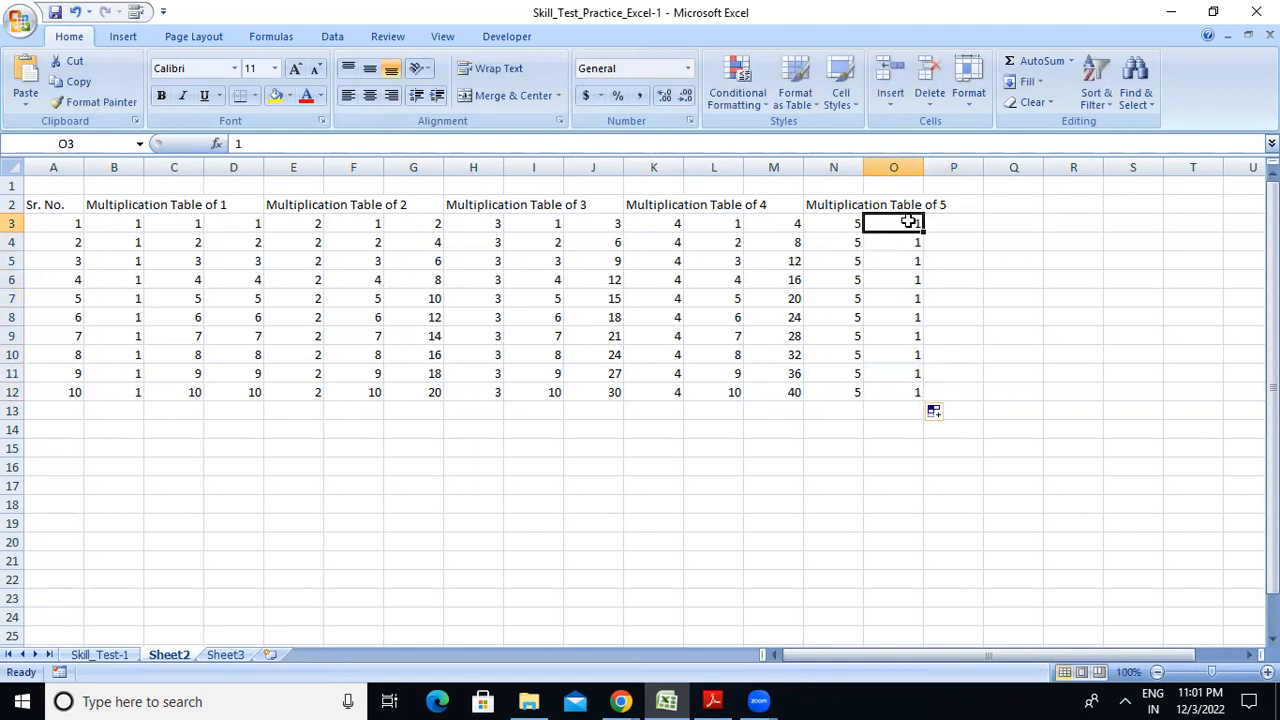
drag(927, 230, 910, 400)
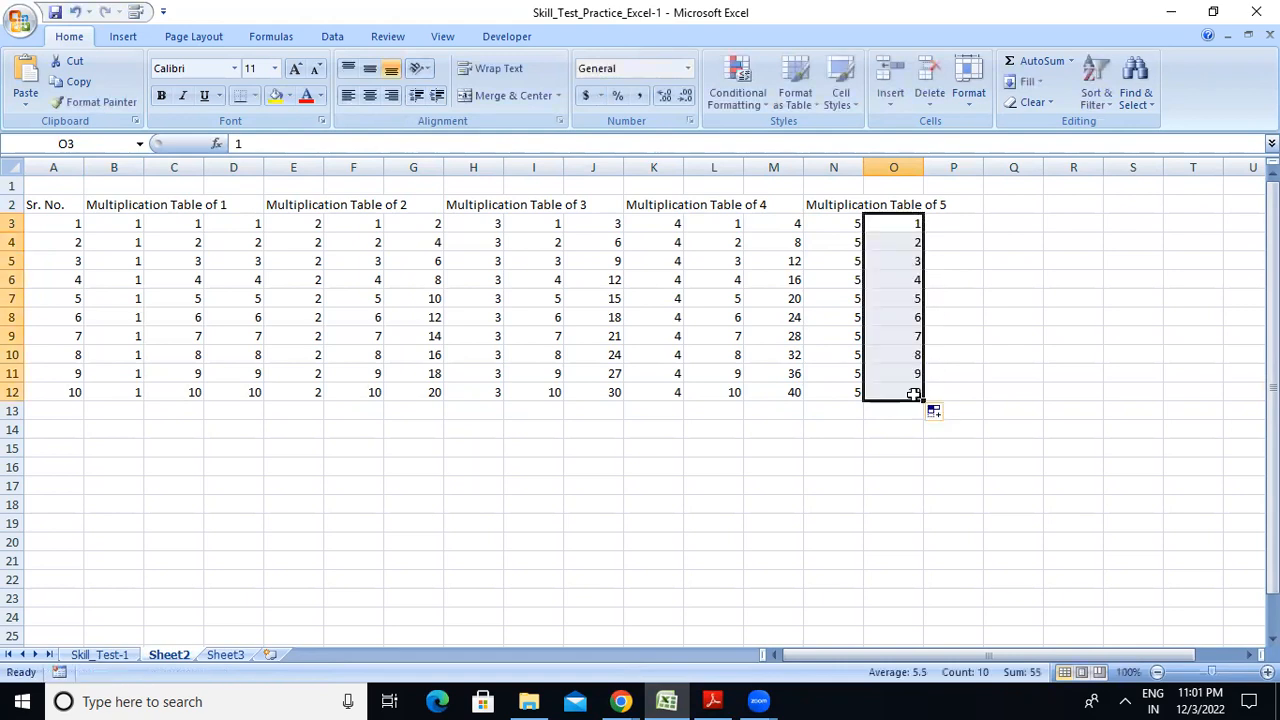
Enter a formula in P3 that multiplies N3 by O3, =(N3*O3)
click(951, 224)
text(=()
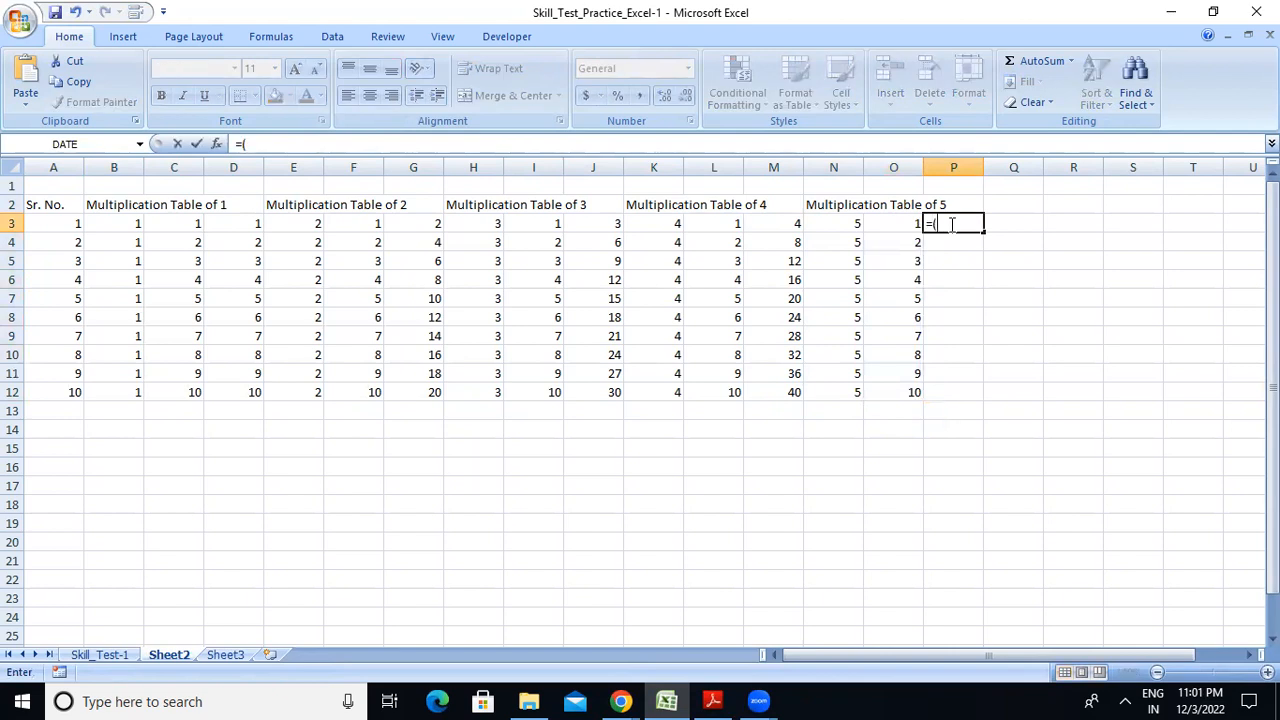
click(865, 226)
click(838, 223)
text(*)
click(895, 223)
text())
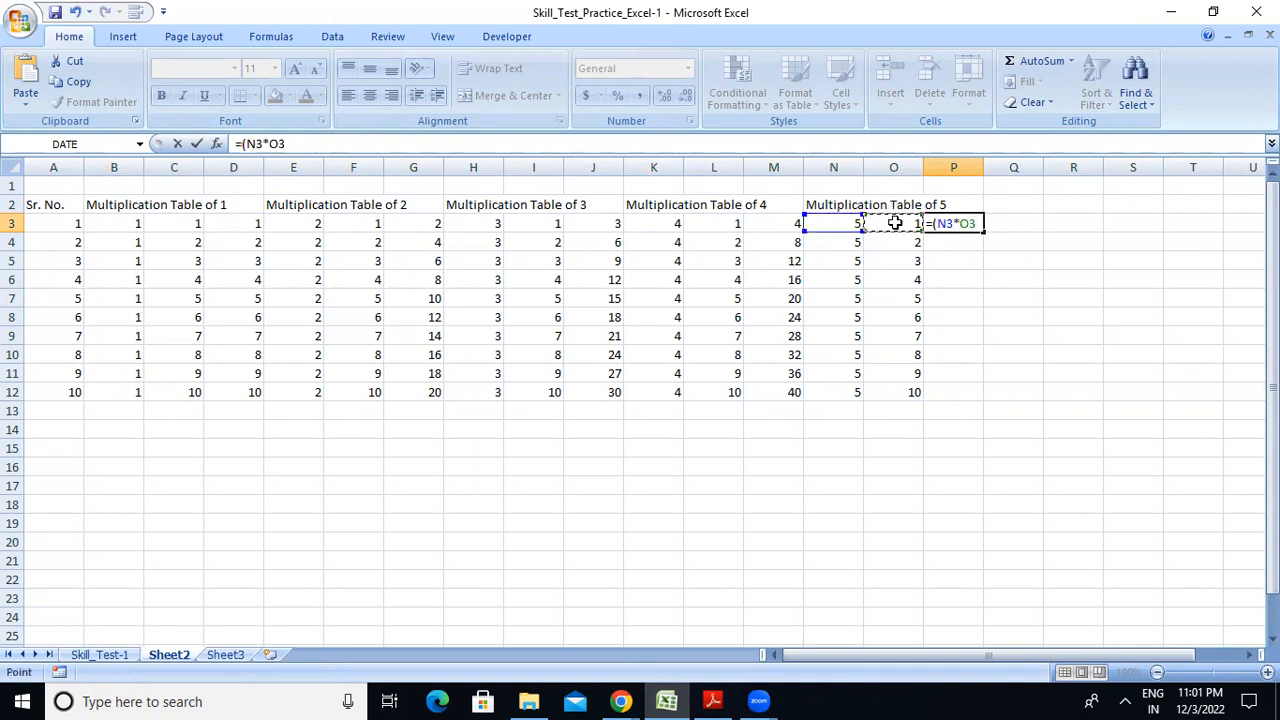
key(Return)
Copy the P3 product formula down through P12
click(975, 223)
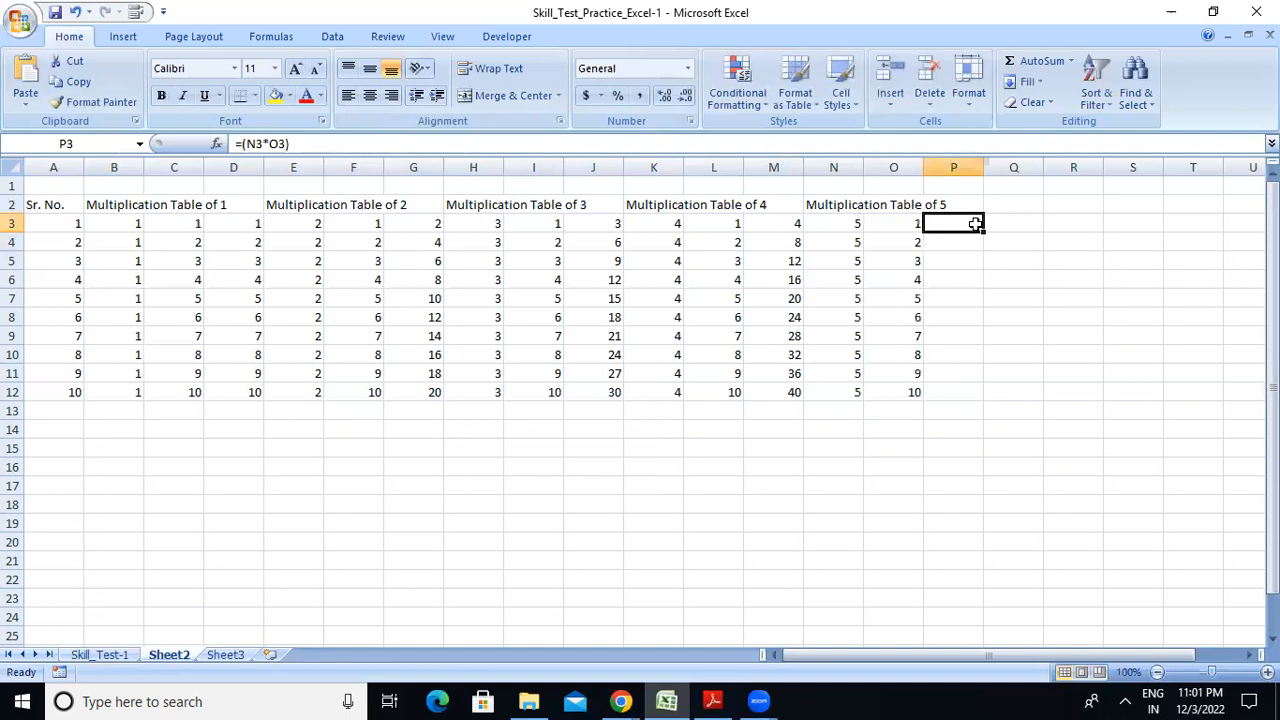
drag(984, 232, 985, 398)
click(1016, 390)
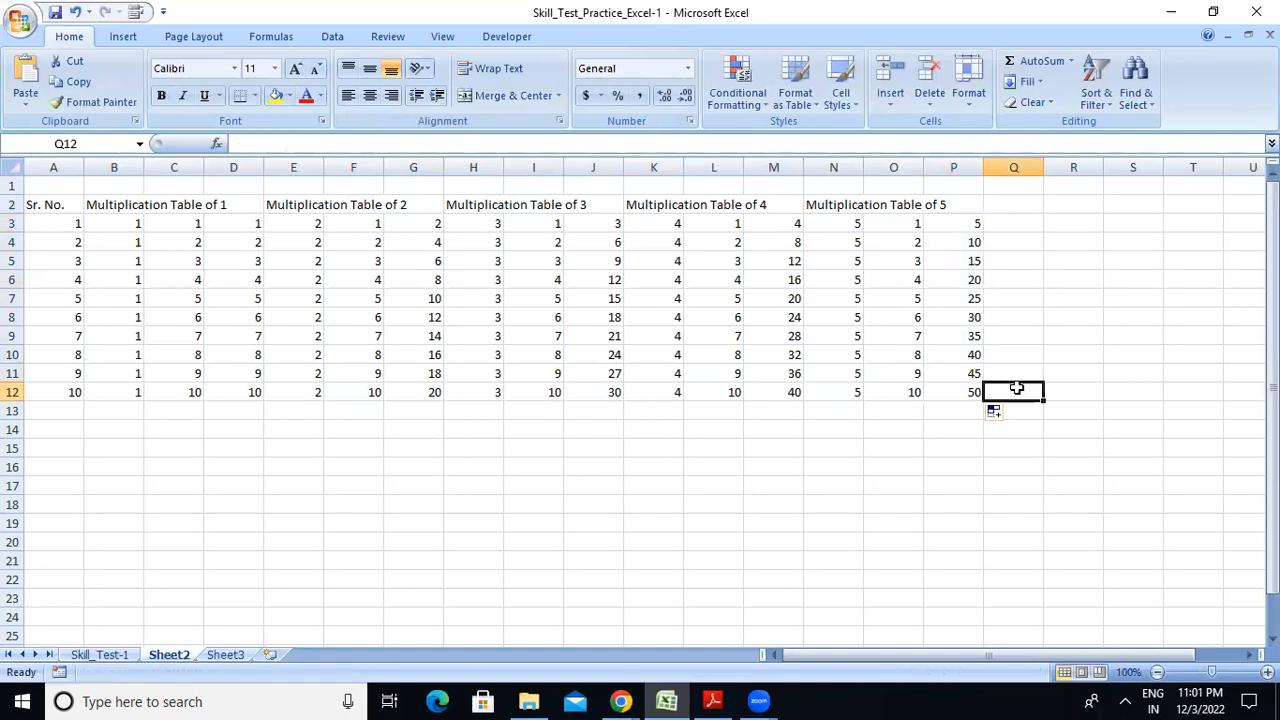
Merge and center the "Multiplication Table of 1" heading across B2:D2 and the "Multiplication Table of 2" heading across E2:G2
drag(112, 205, 235, 203)
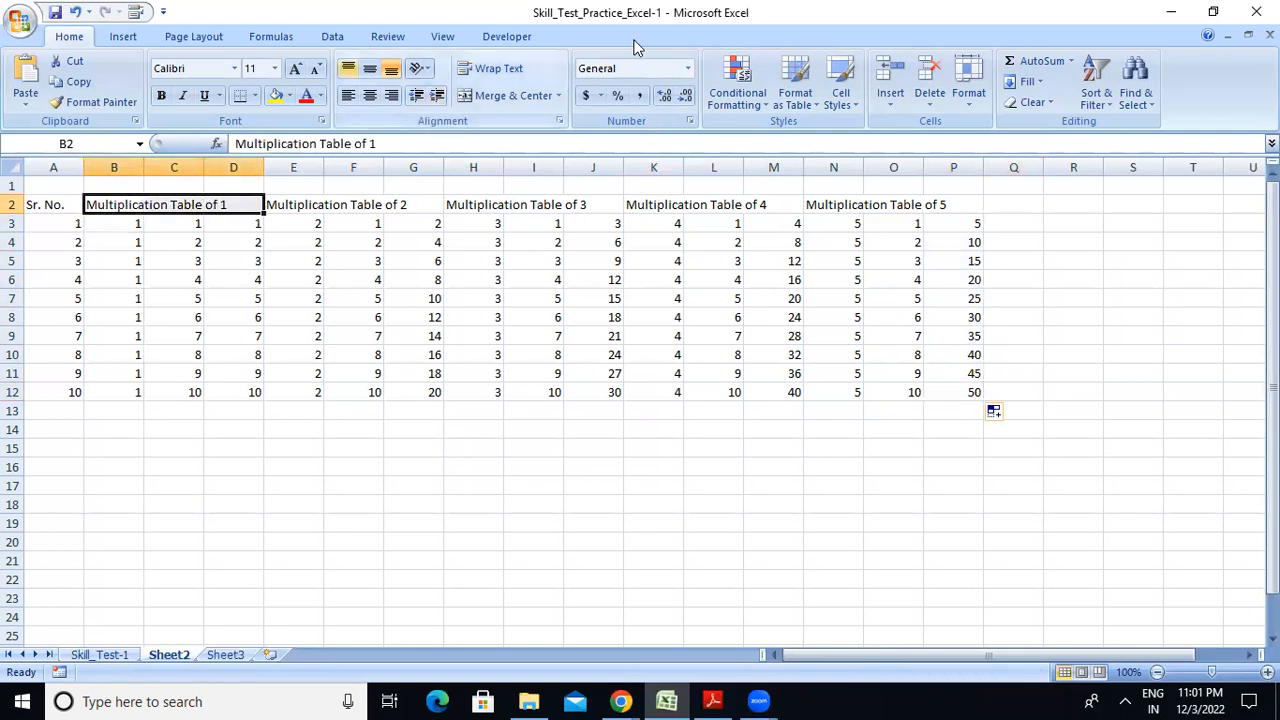
click(512, 96)
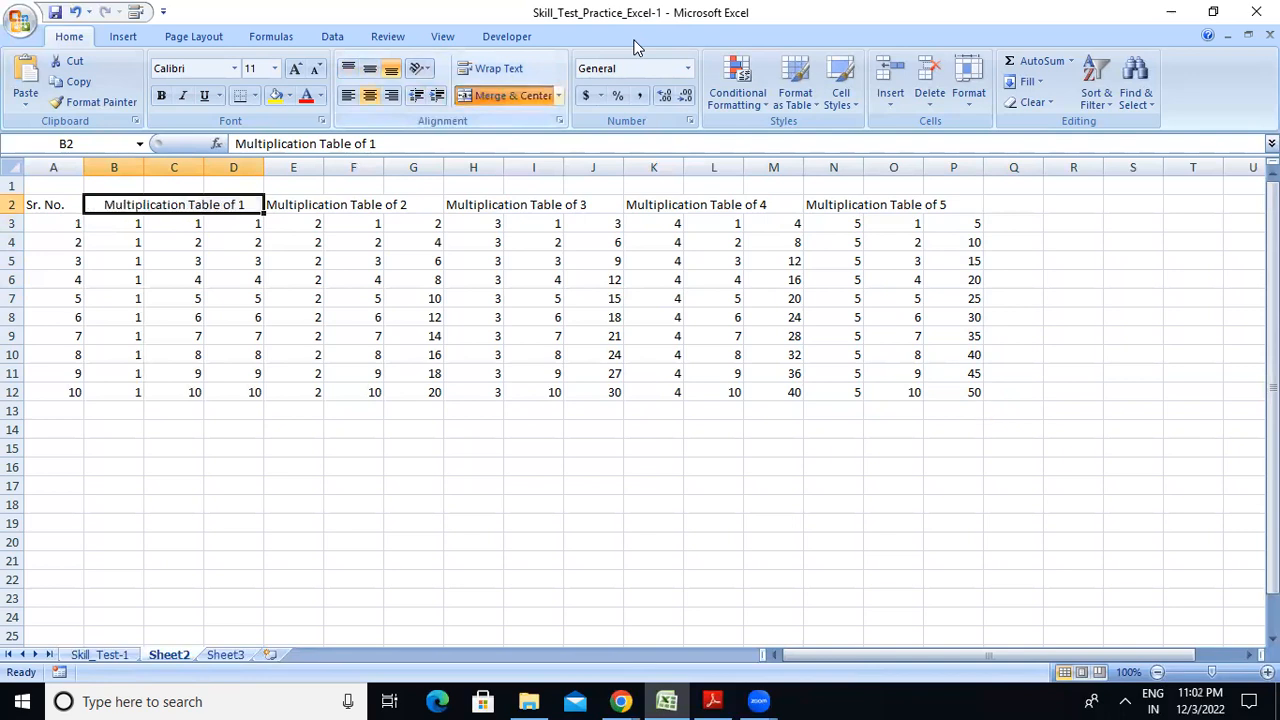
click(351, 204)
drag(309, 206, 405, 207)
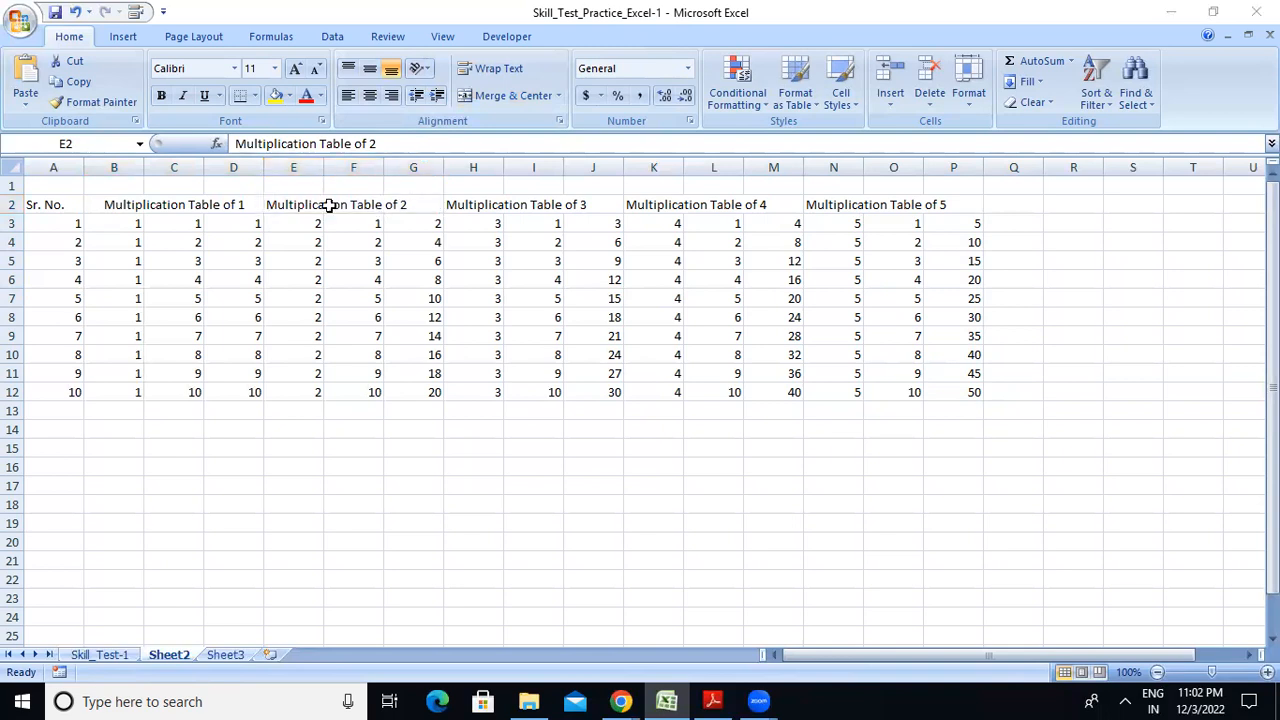
click(532, 102)
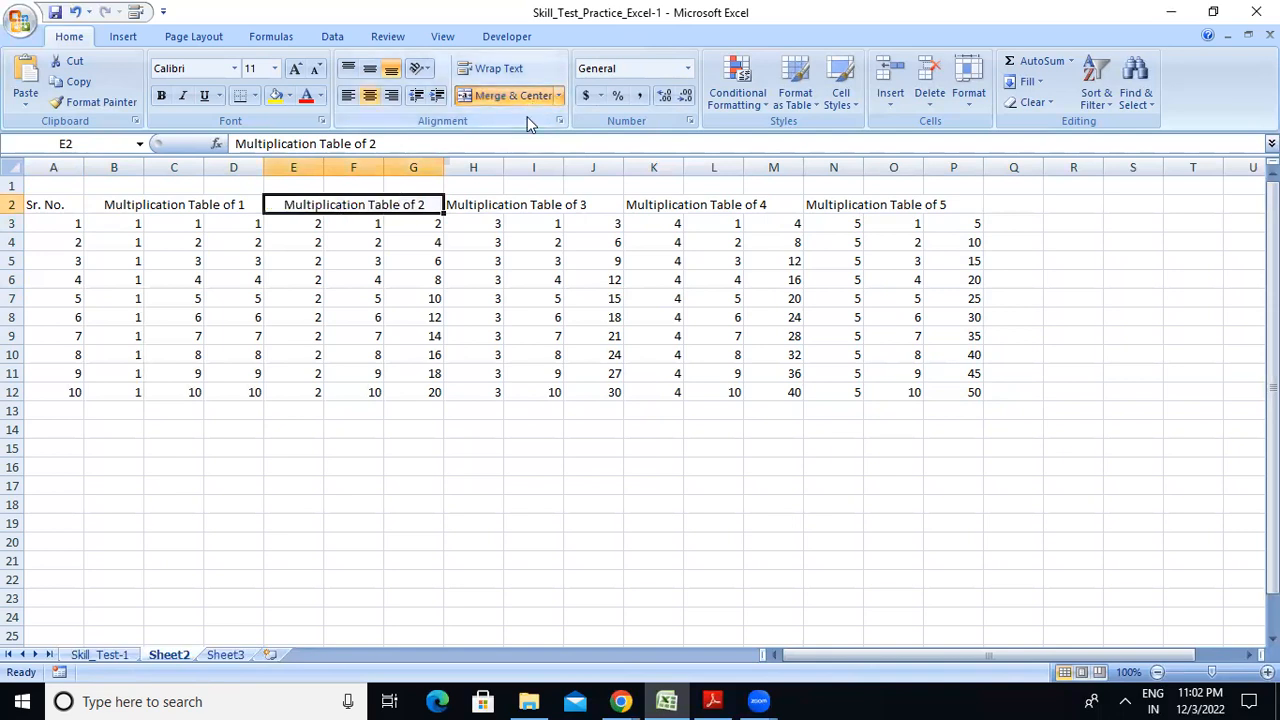
Merge and center the headings for the tables of 3, 4 and 5 across H2:J2, K2:M2 and N2:P2
drag(487, 204, 775, 205)
click(519, 95)
click(519, 94)
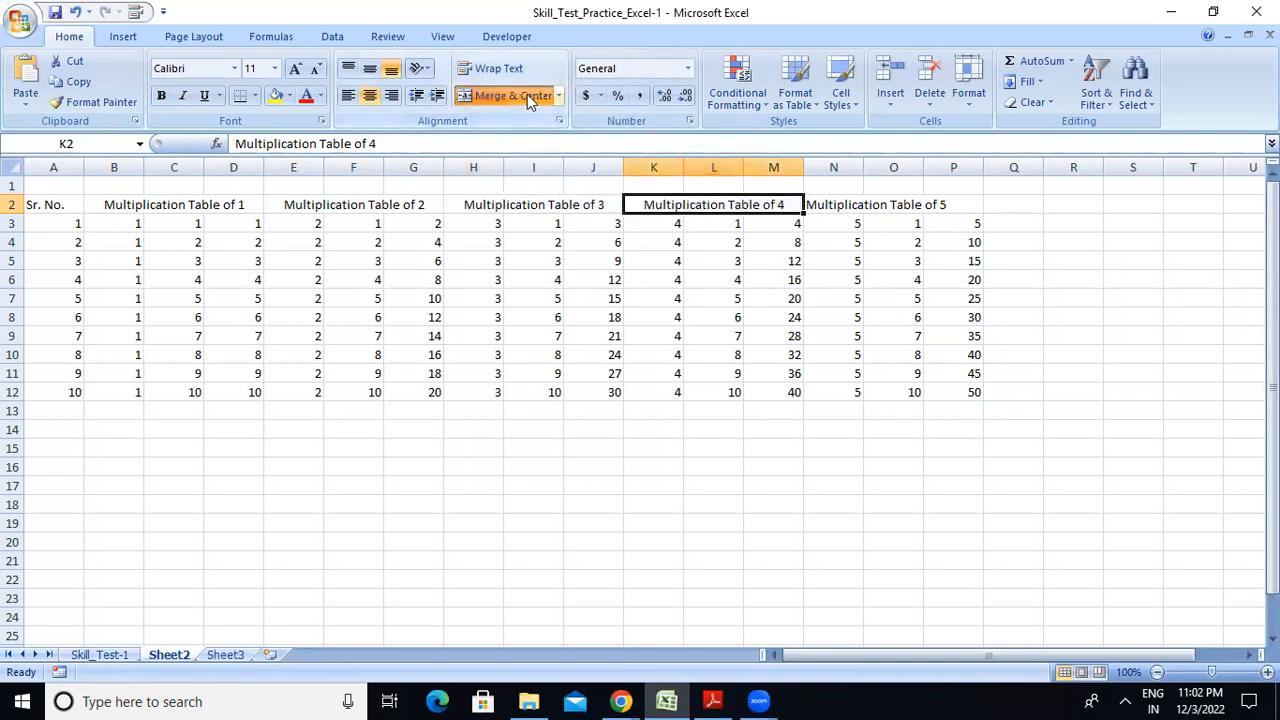
drag(808, 204, 945, 205)
click(504, 90)
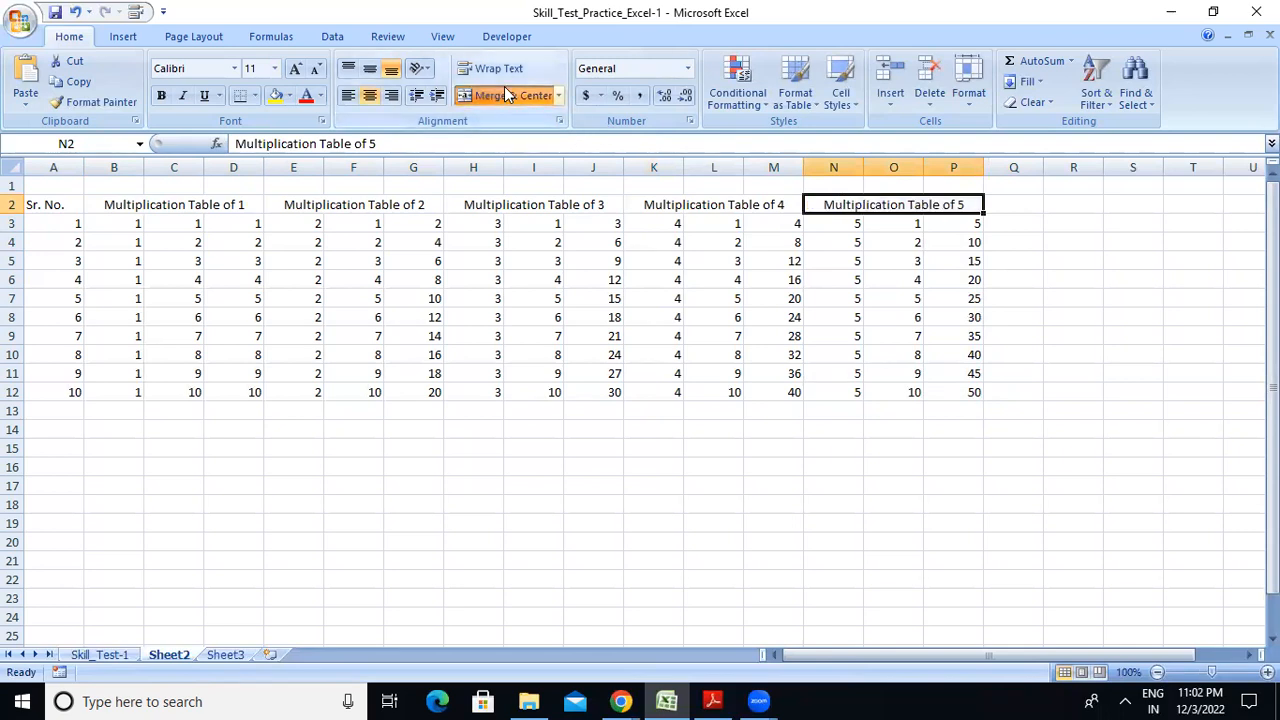
click(376, 296)
Merge and center A1:P1 into one title cell and make row 1 about twice as tall
drag(52, 186, 972, 190)
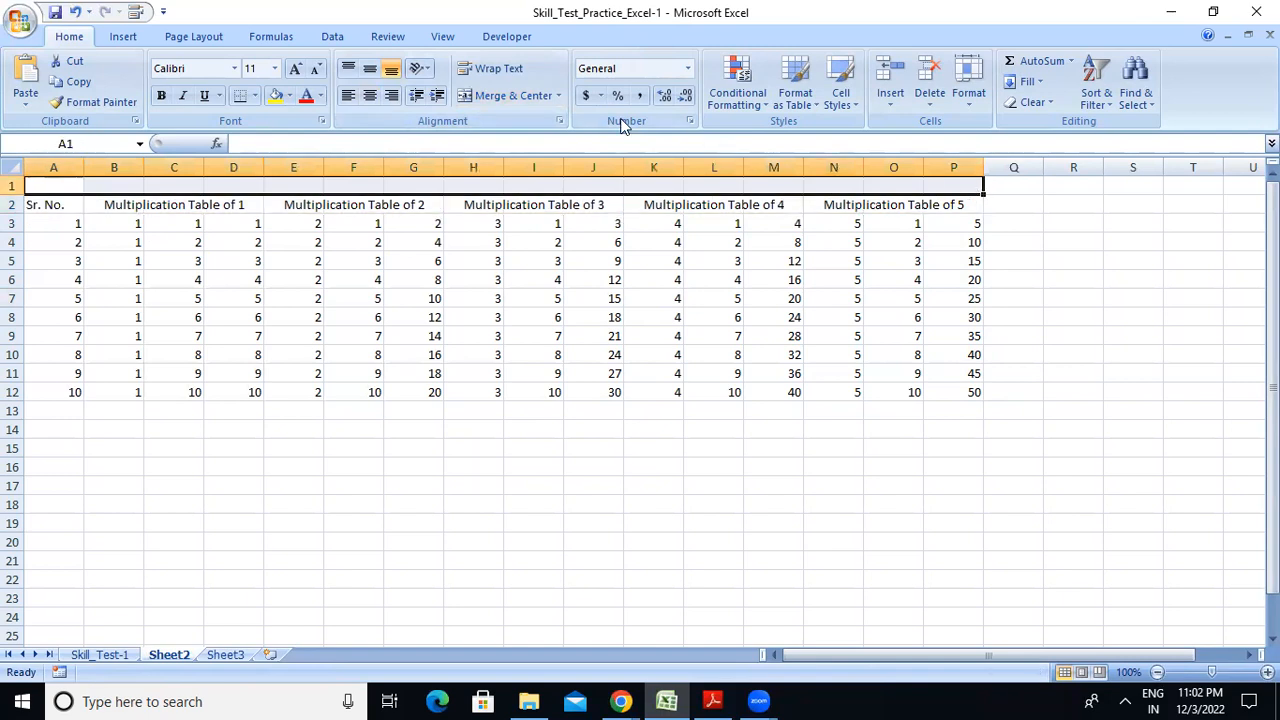
click(476, 95)
drag(10, 195, 10, 214)
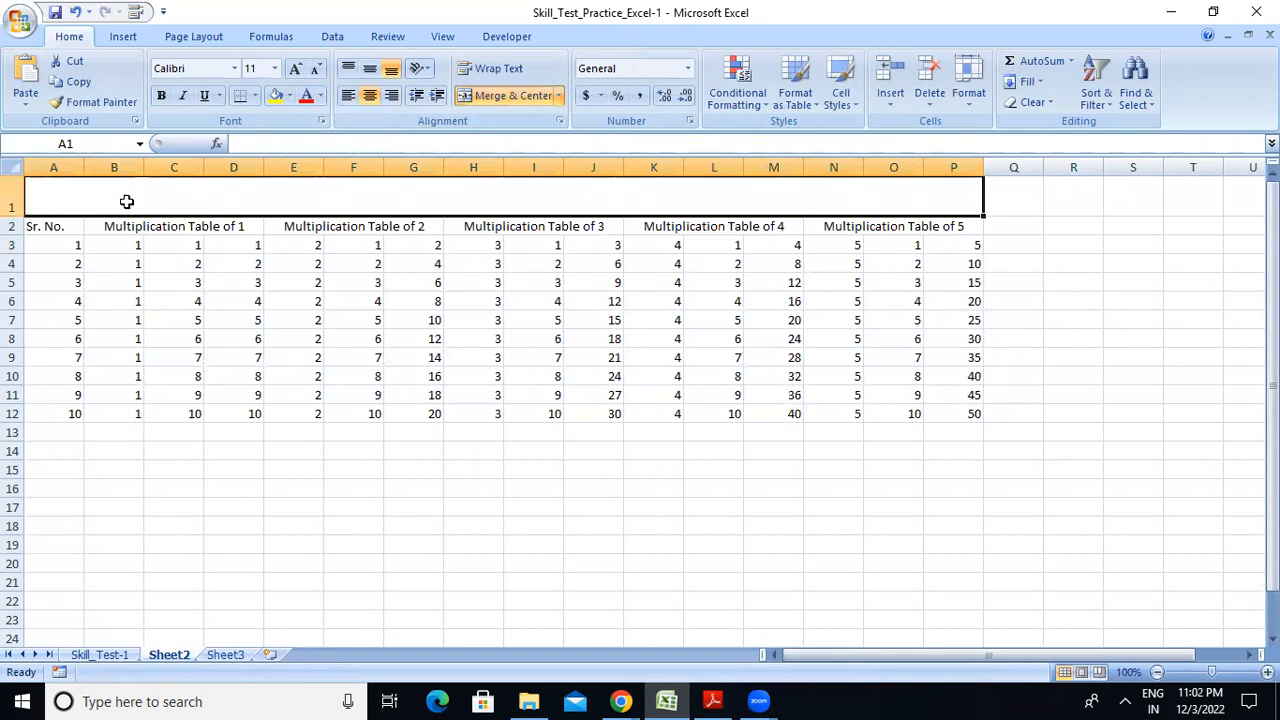
Enter the title MULTIPLICATION TABLES in the merged cell A1
click(260, 144)
text(MULTIPLICA)
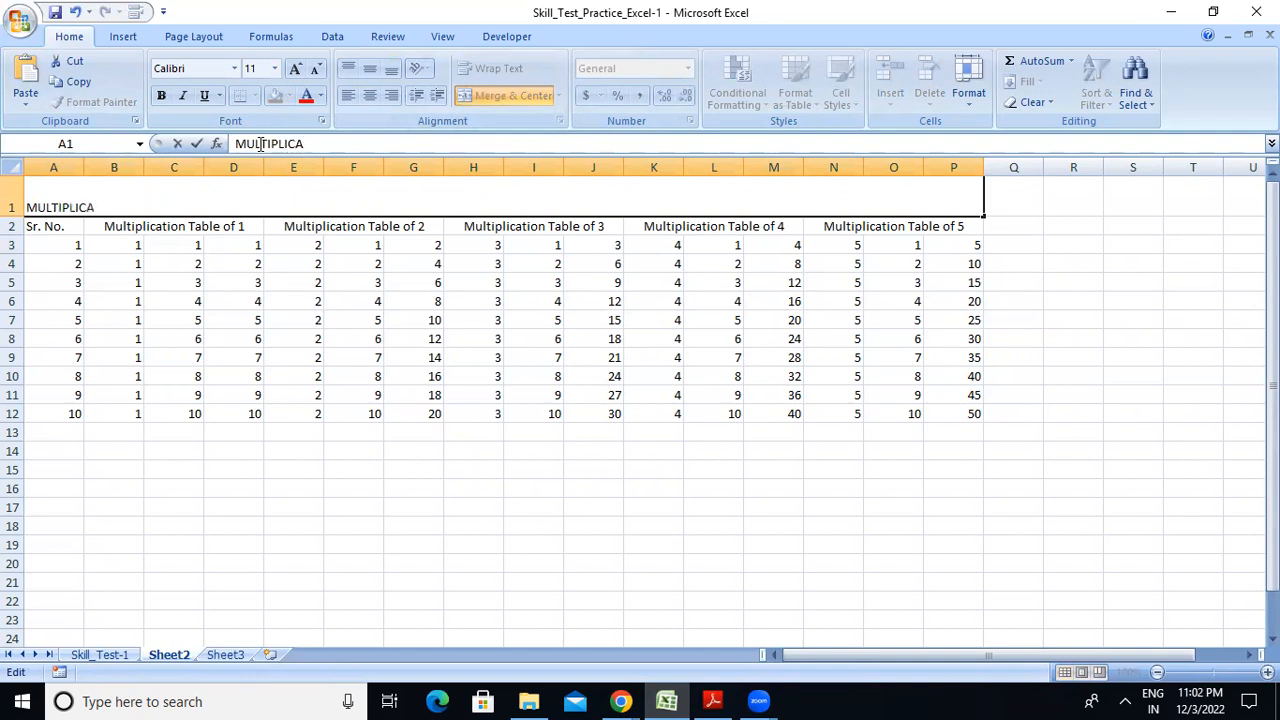
text(TION TABLES)
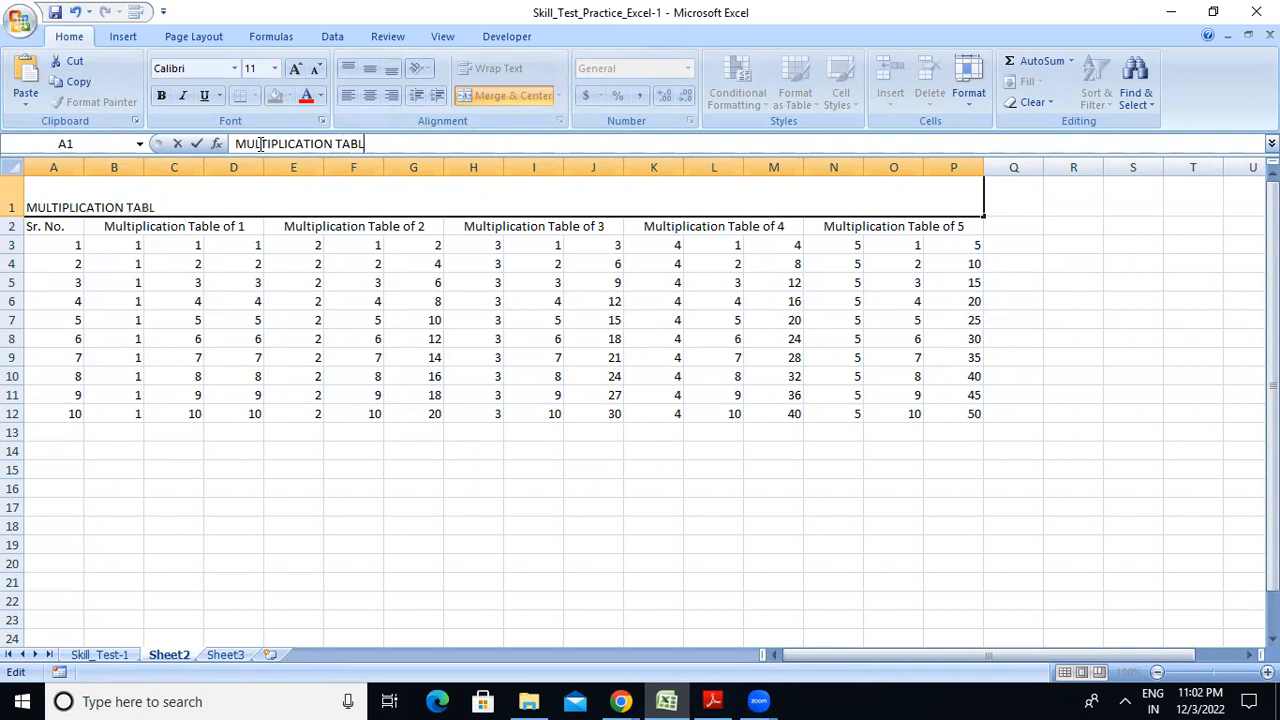
click(314, 192)
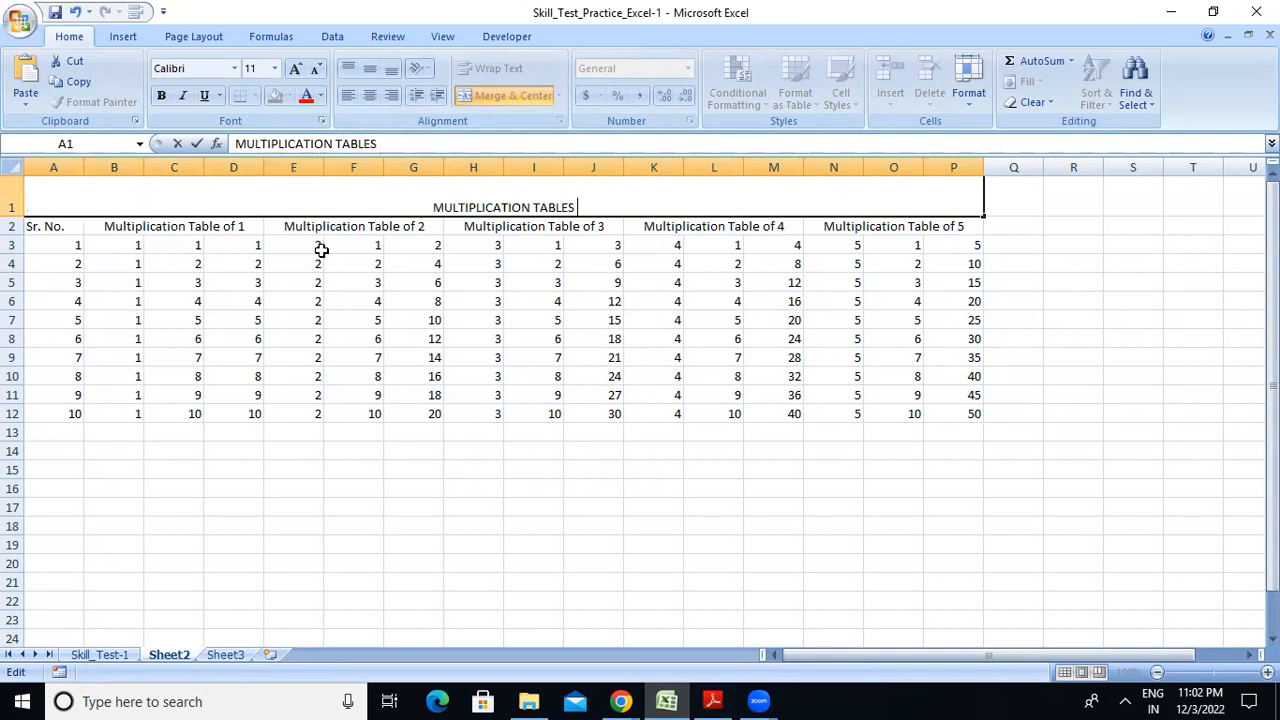
click(425, 229)
Middle-align the title in A1 vertically and set its text to Arial Black, size 12
click(437, 200)
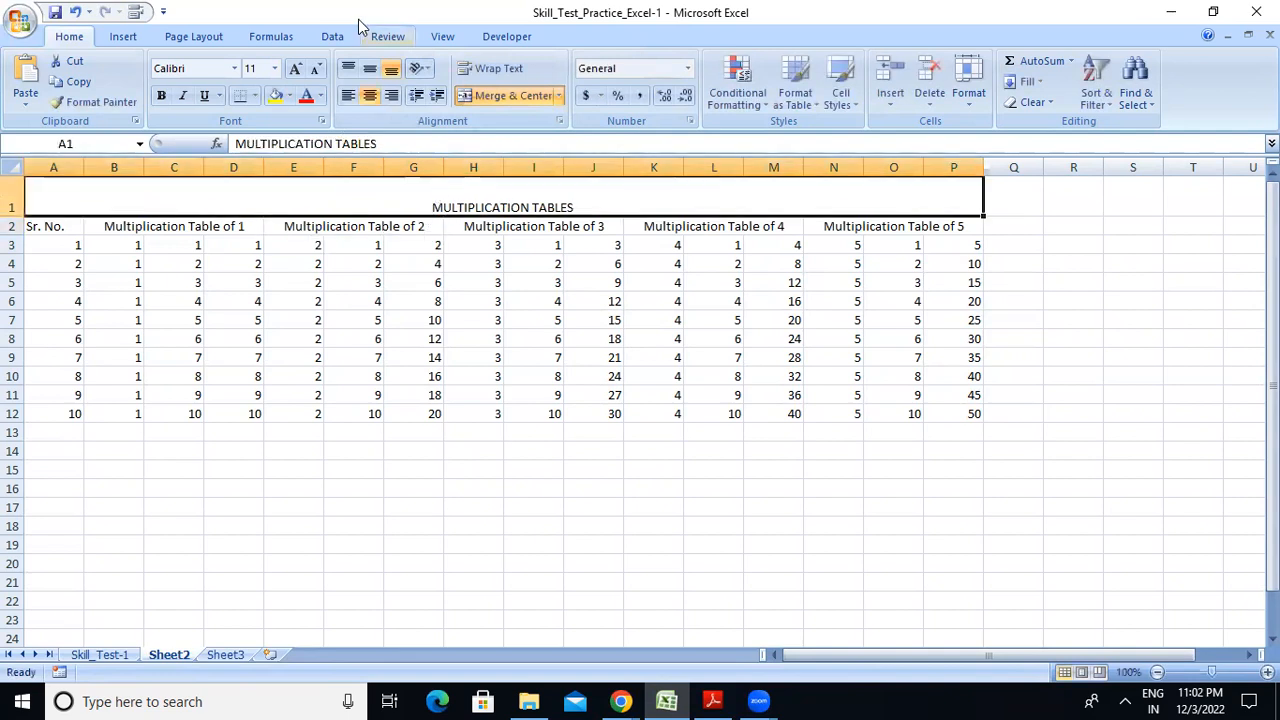
click(369, 68)
drag(398, 150, 232, 144)
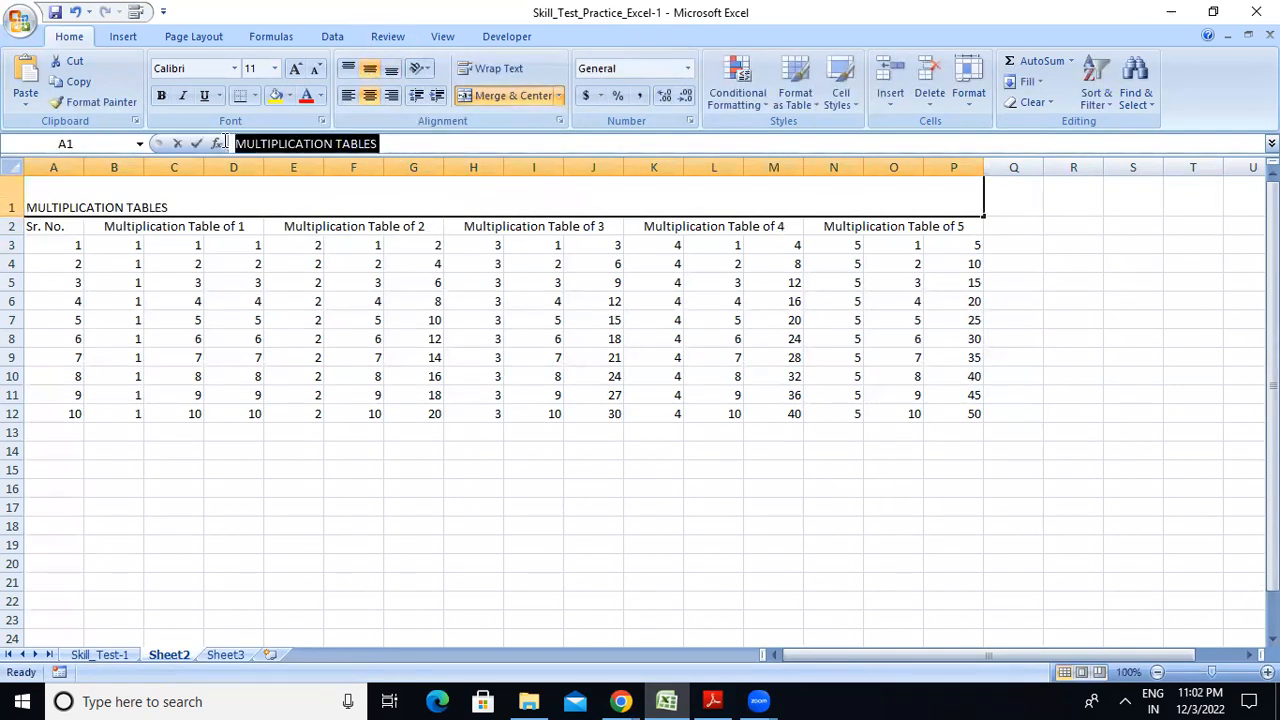
click(235, 70)
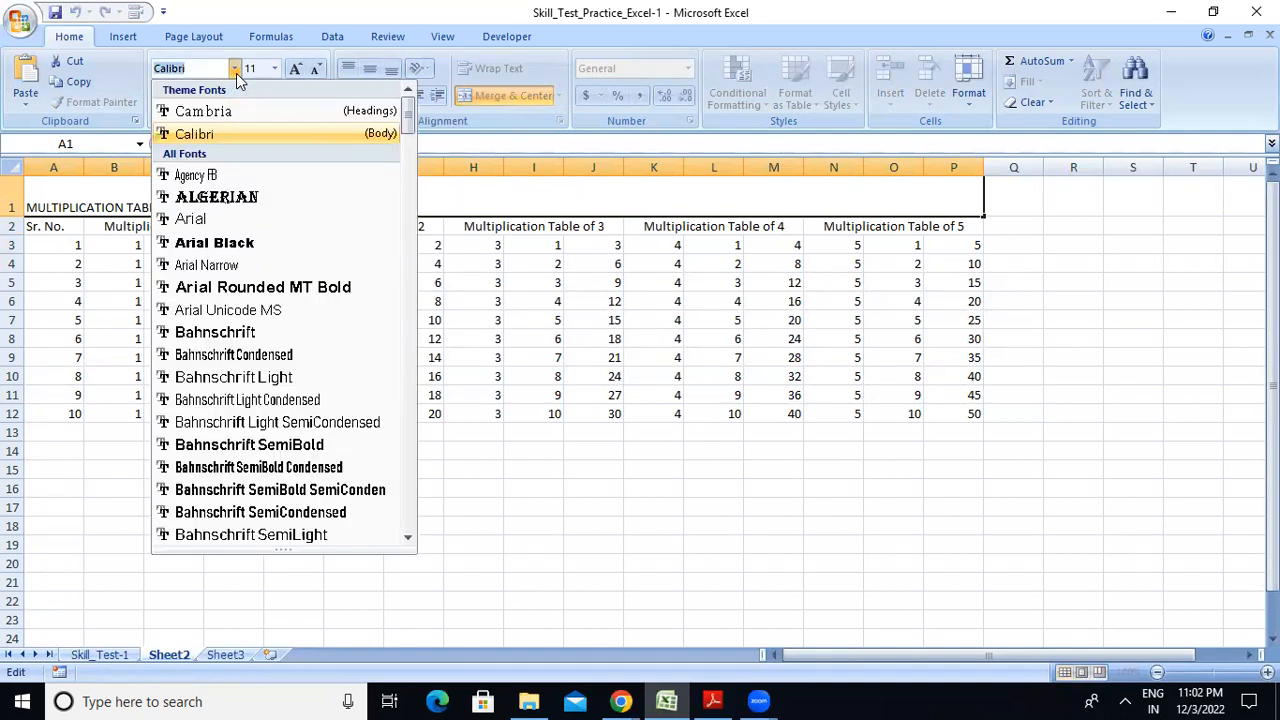
click(257, 240)
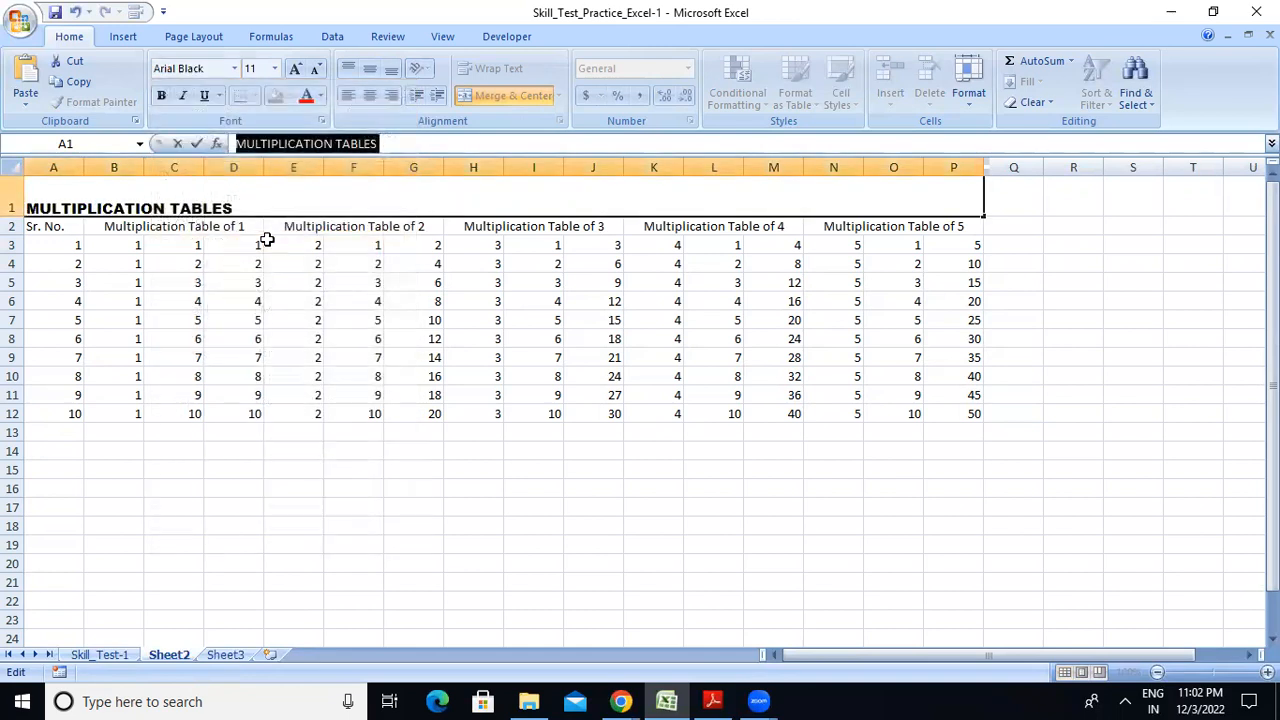
click(295, 68)
click(434, 303)
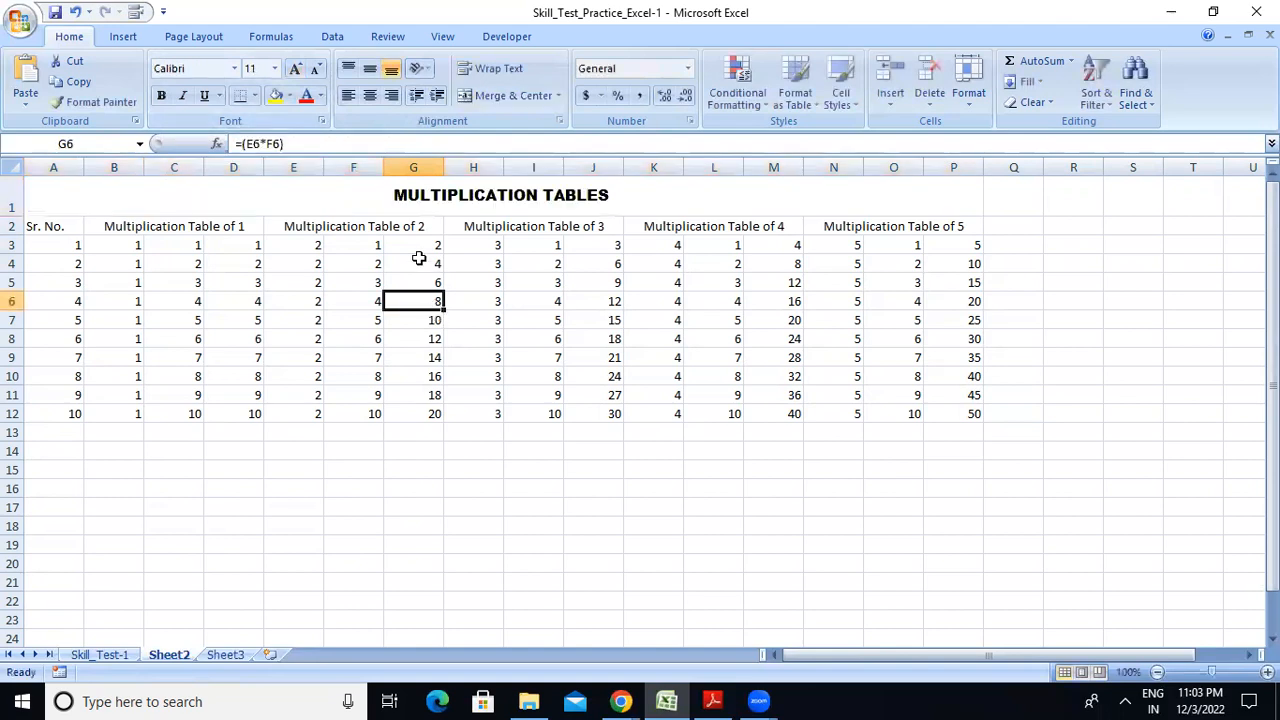
Fill the merged title cell in row 1 with the standard yellow color
click(432, 196)
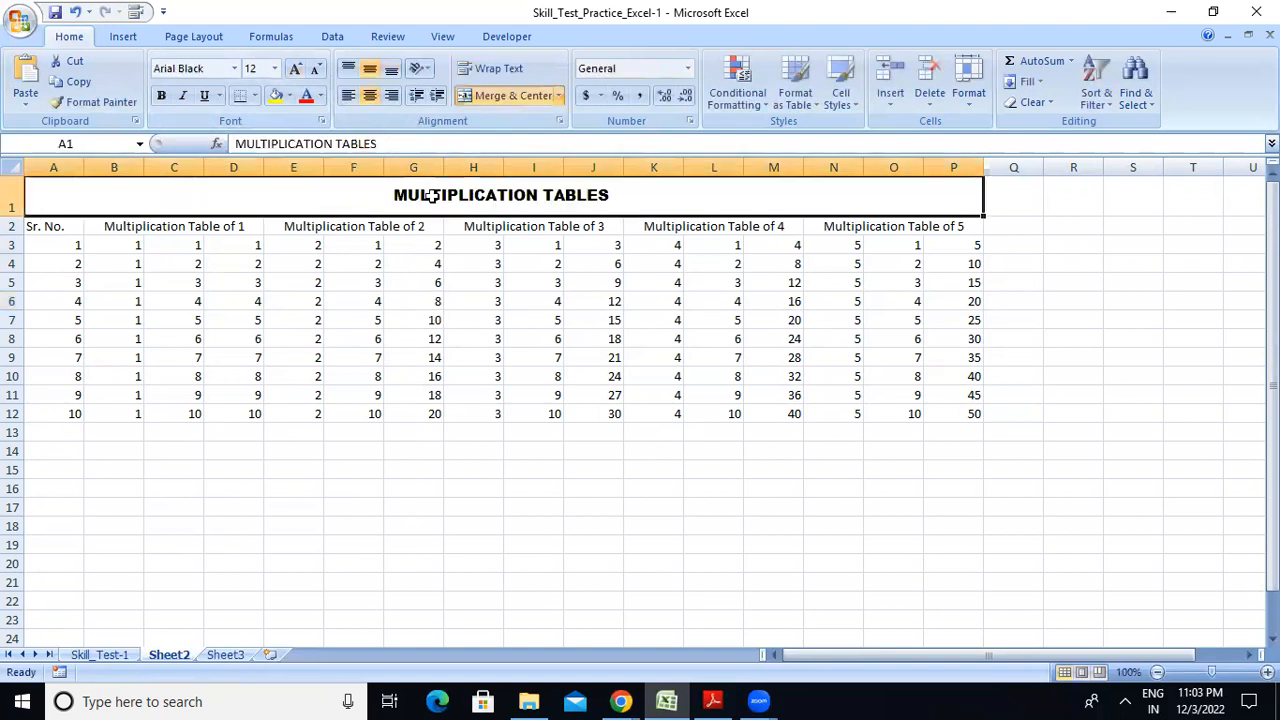
click(289, 96)
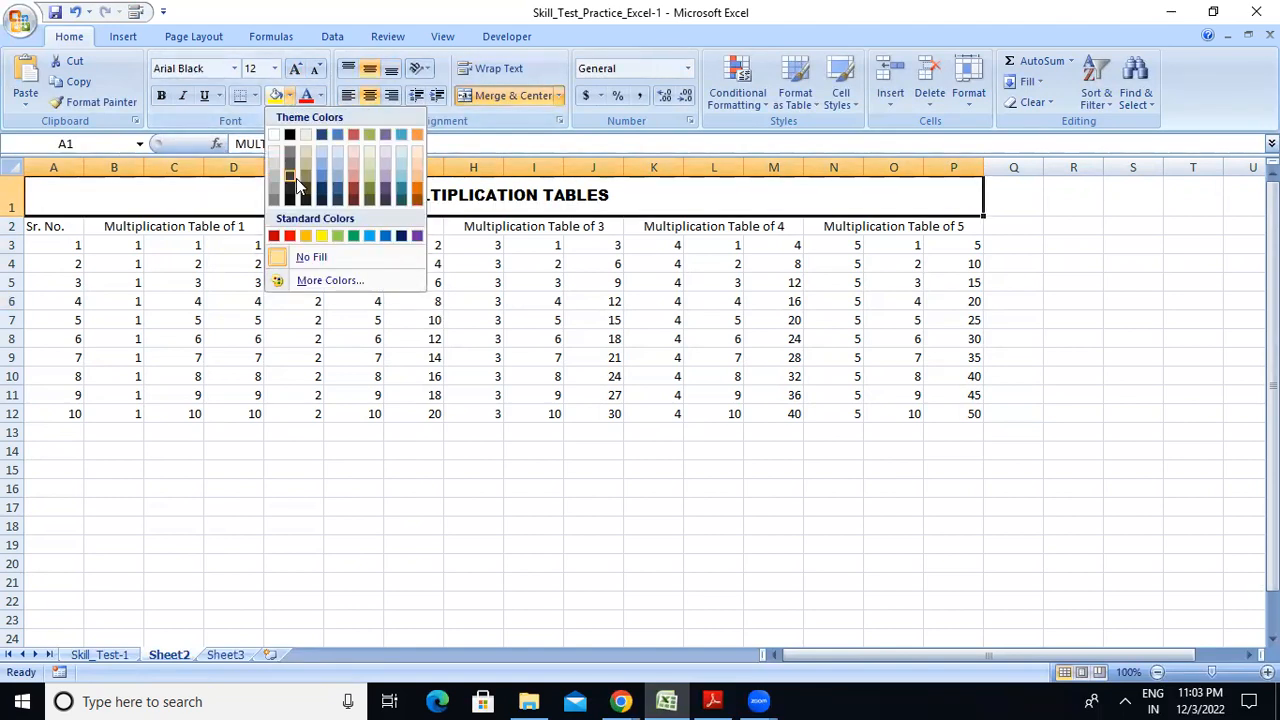
click(324, 234)
click(370, 392)
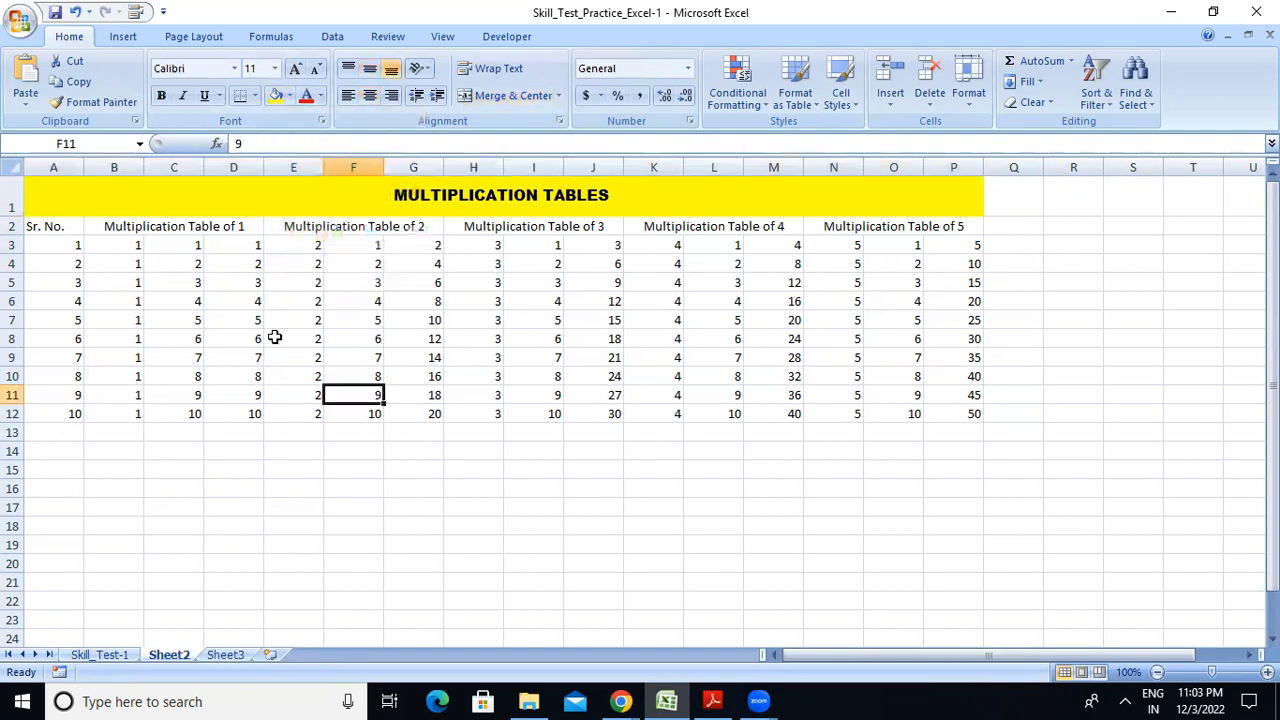
Apply All Borders to the whole table, A1:P12
drag(63, 177, 703, 408)
click(256, 97)
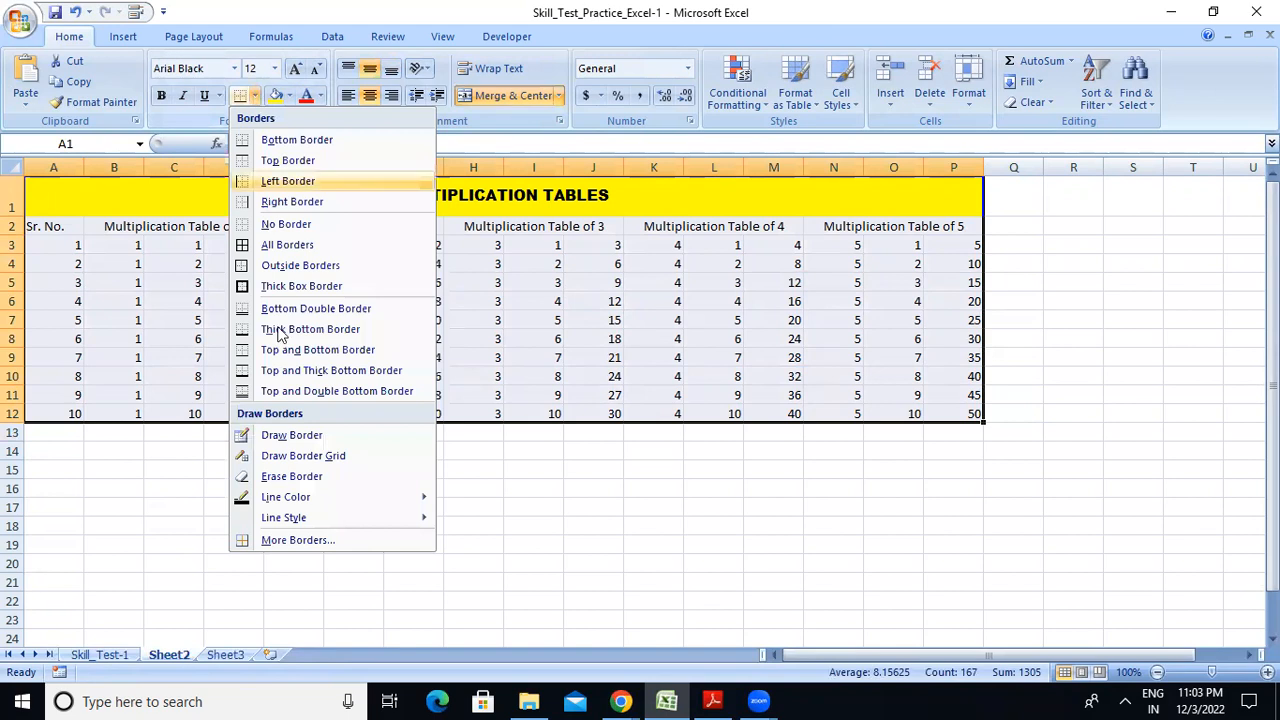
click(327, 249)
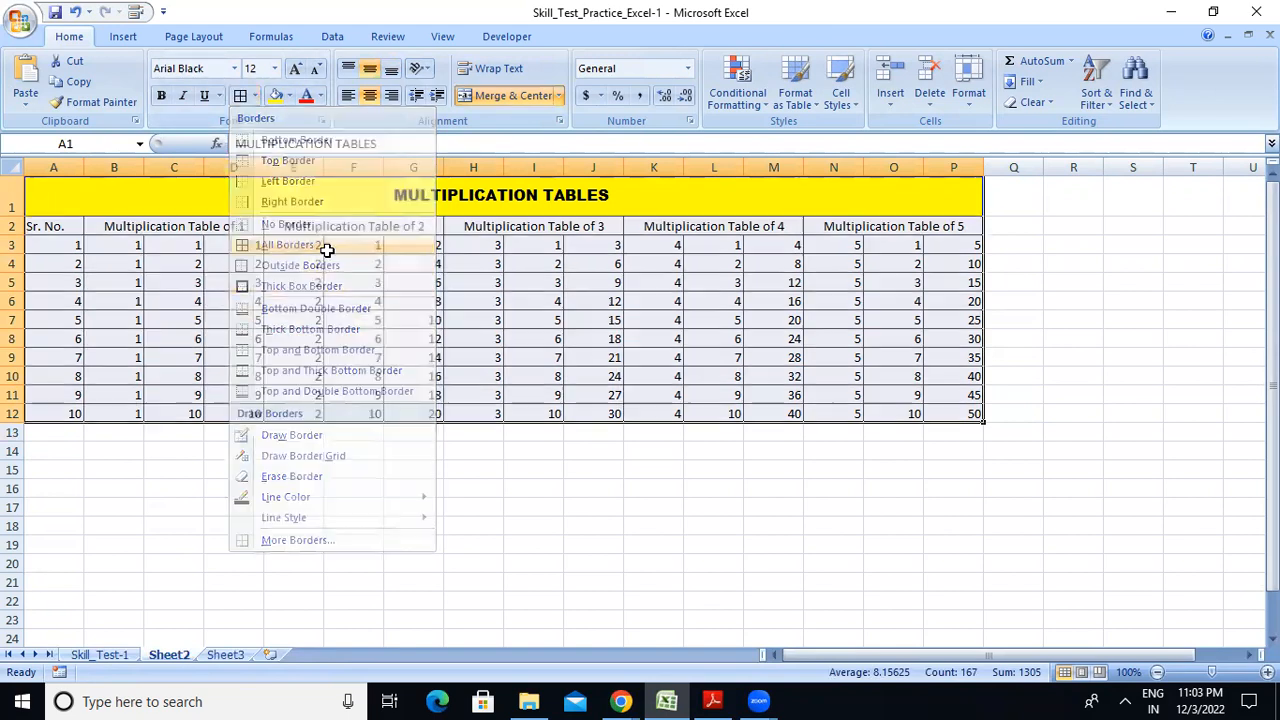
Narrow column A so it just fits the Sr. No. heading
click(593, 468)
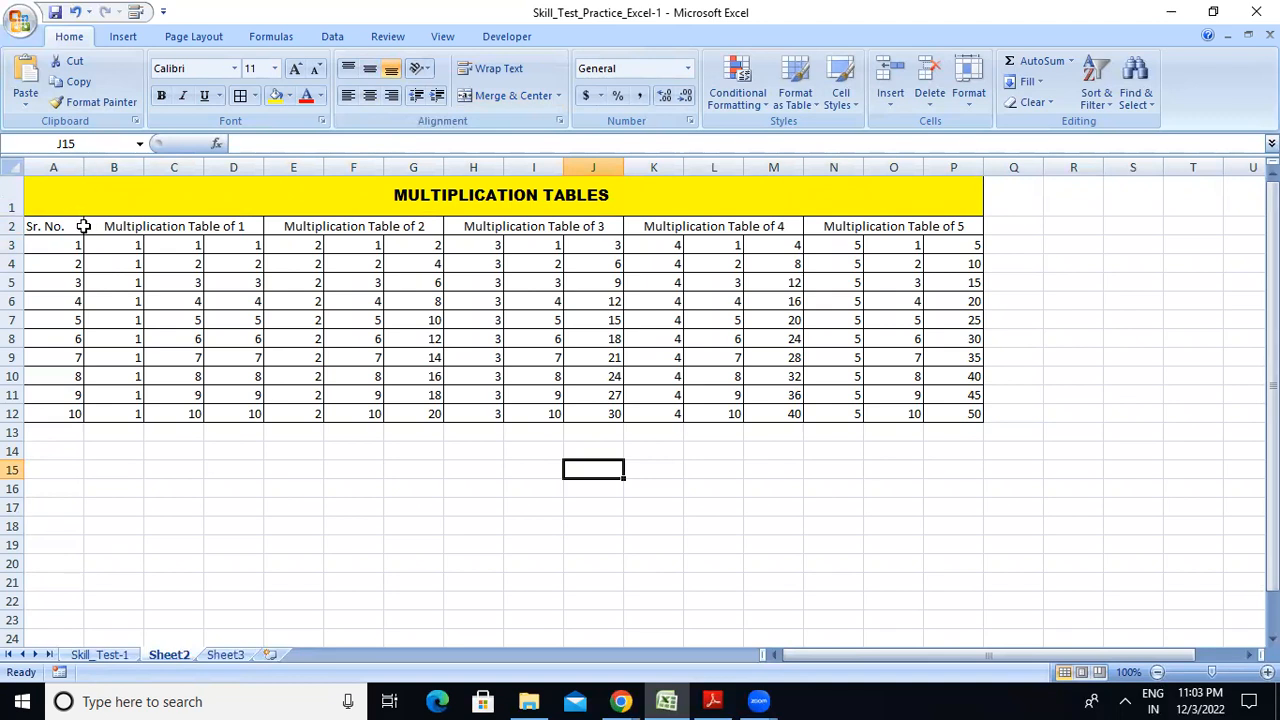
click(85, 227)
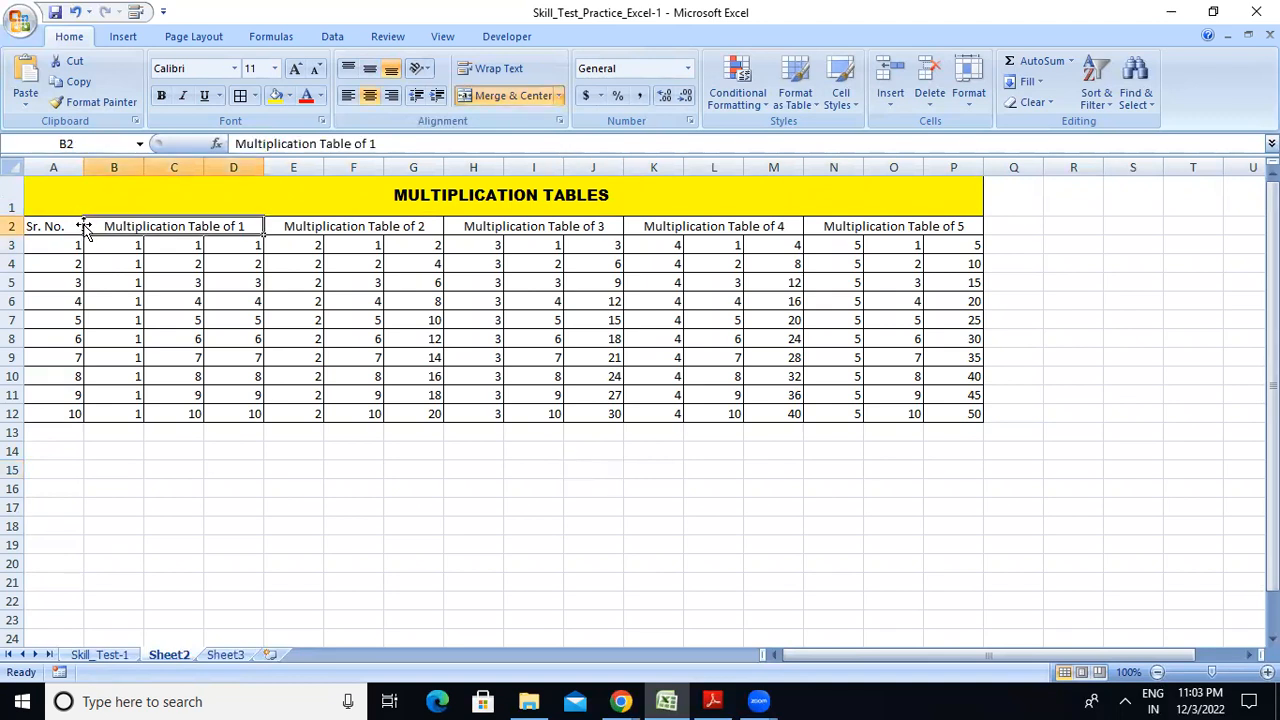
mouse_move(85, 167)
mouse_down()
mouse_move(53, 163)
mouse_move(66, 163)
mouse_up()
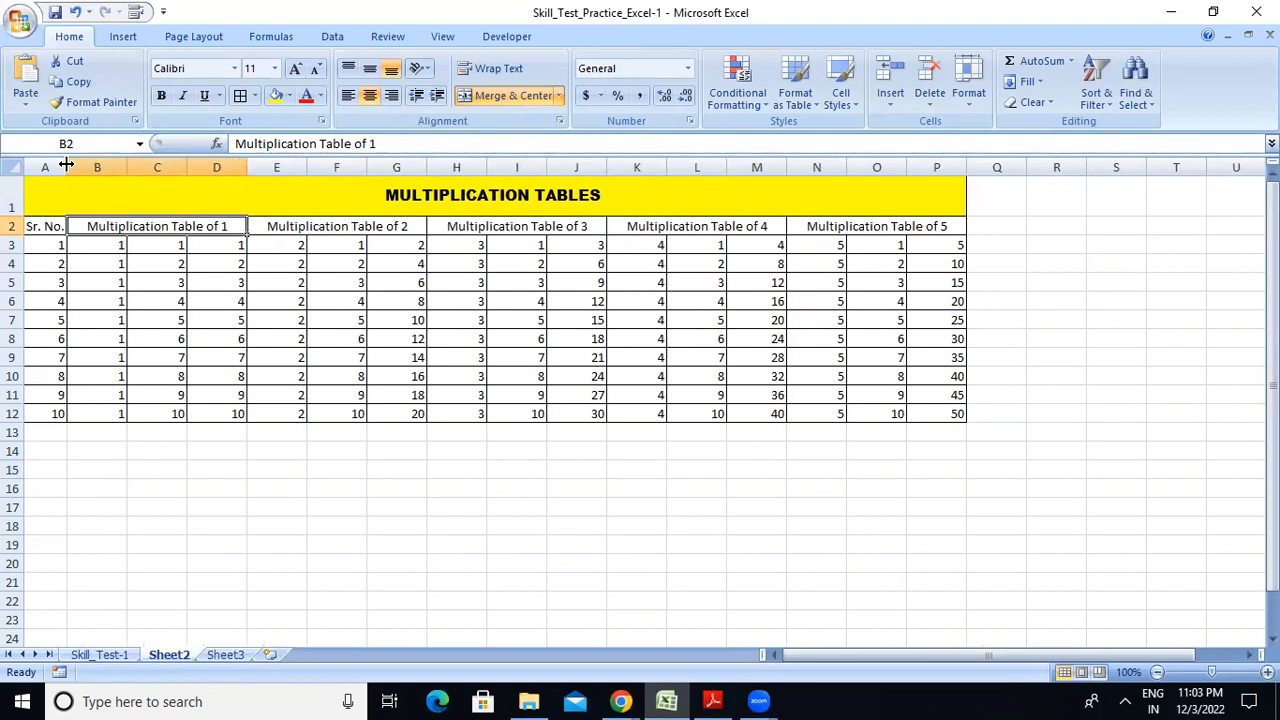
click(190, 428)
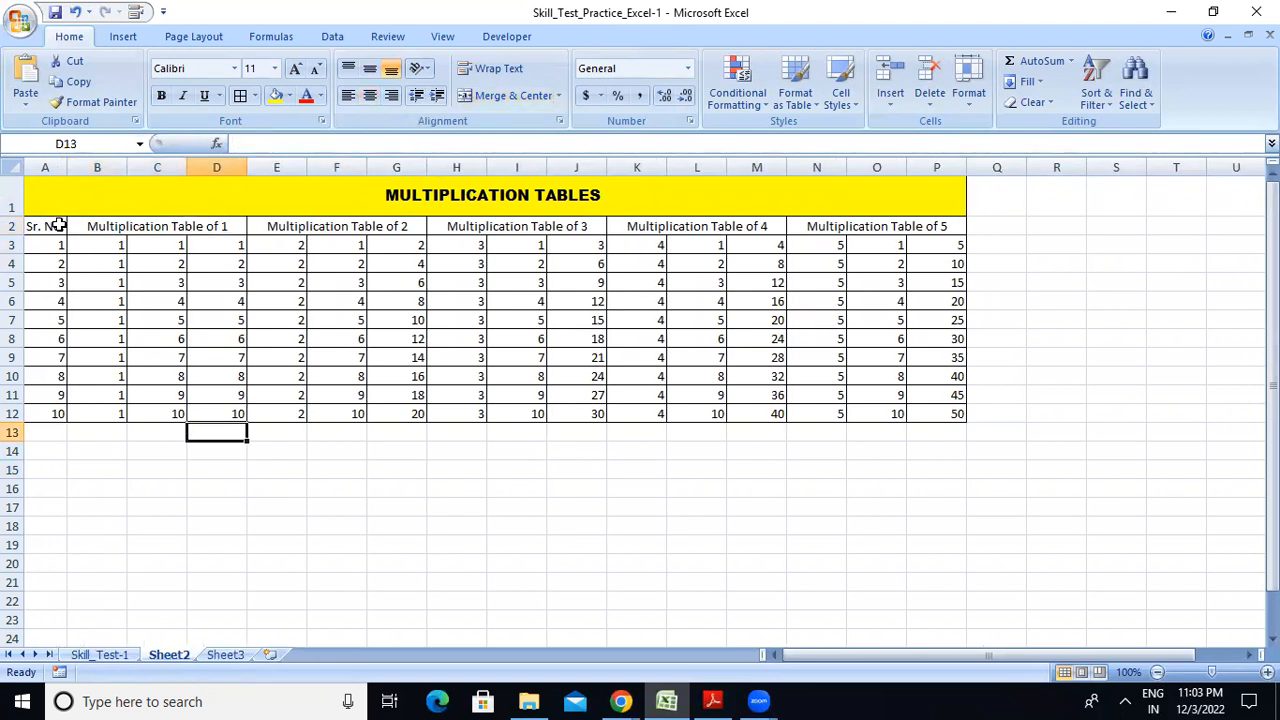
Fill the table headings in B2:P2, Multiplication Table of 1 to 5, with the standard light green color
drag(75, 226, 890, 226)
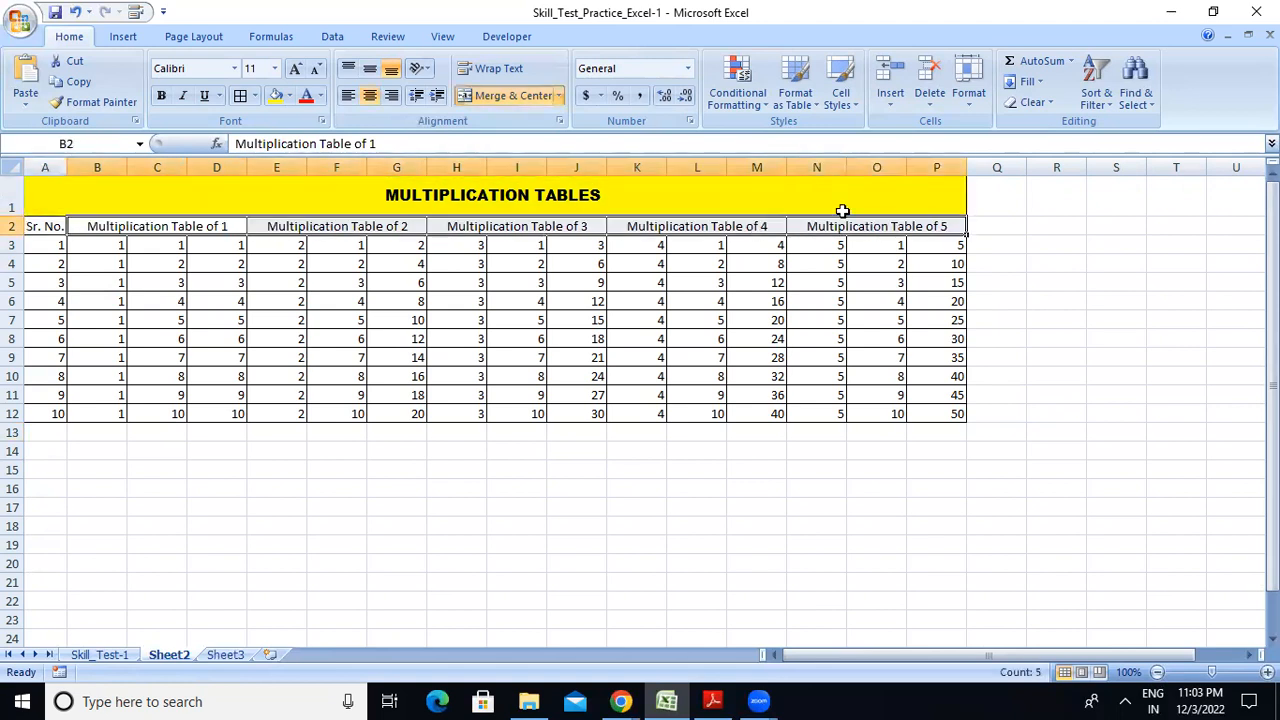
click(289, 96)
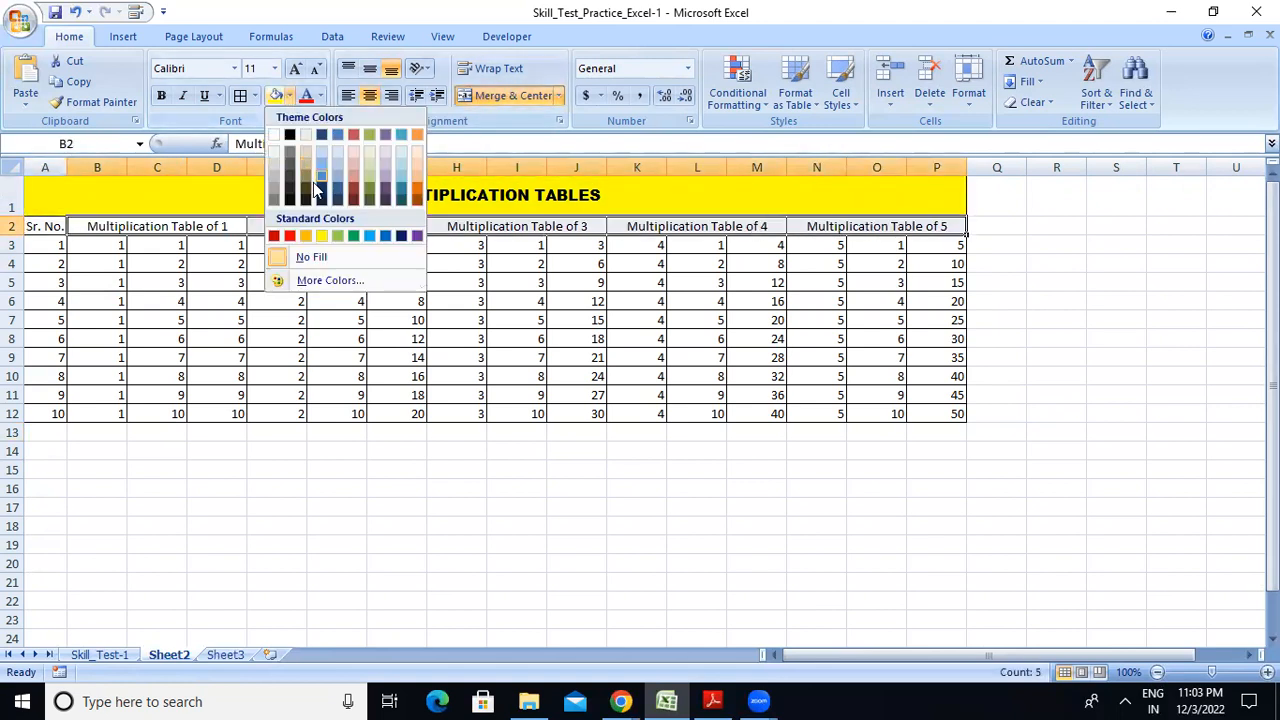
click(338, 235)
click(355, 450)
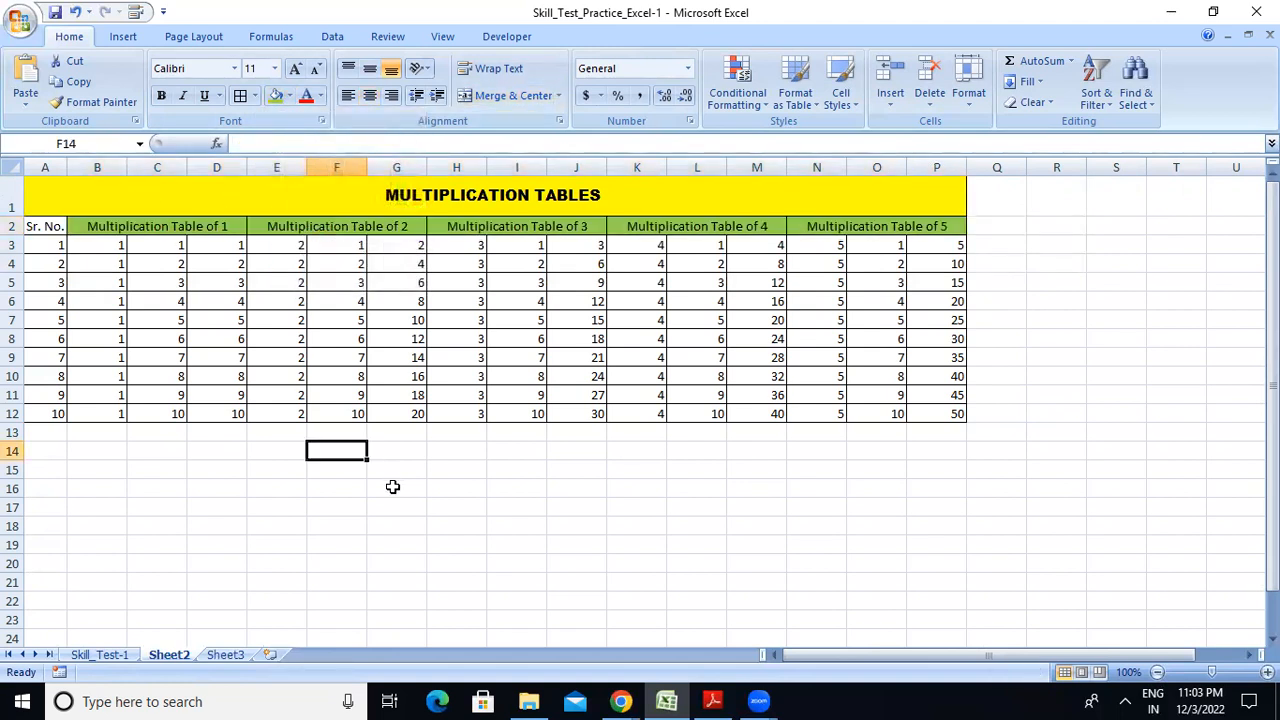
click(393, 487)
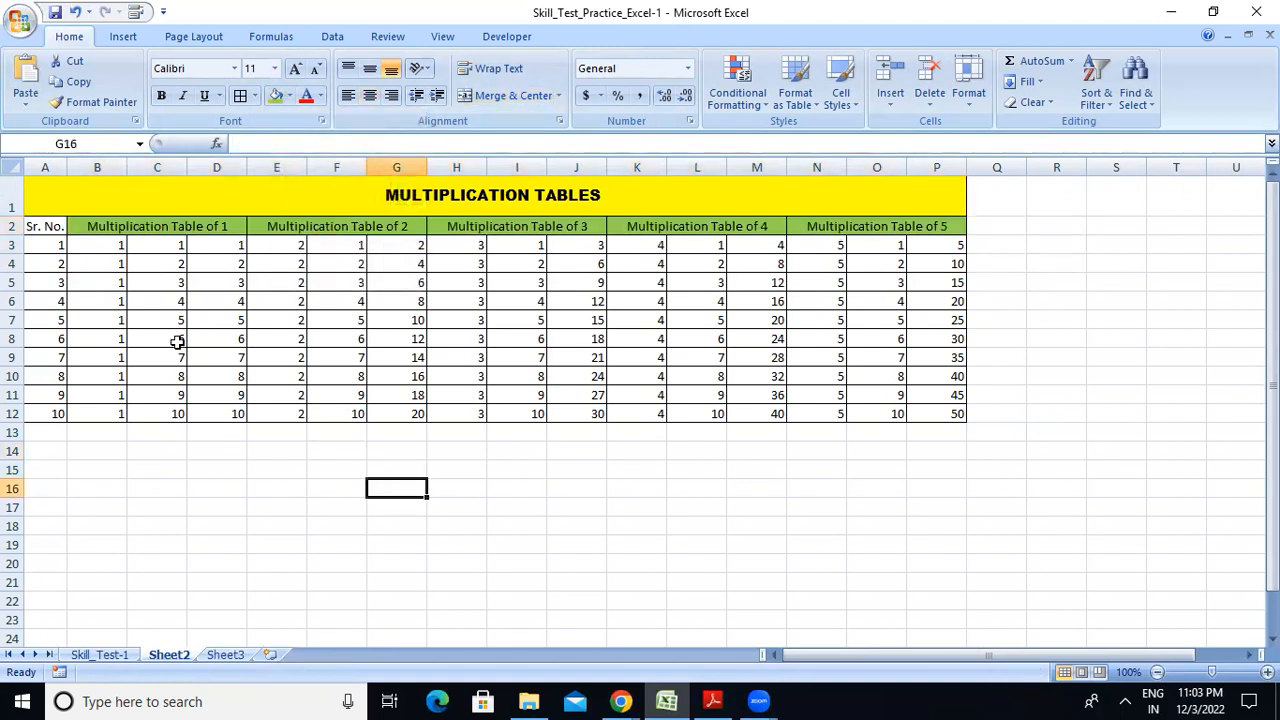
Try inserting a blank column before the Sr. No. column and undo the insertion
right_click(65, 167)
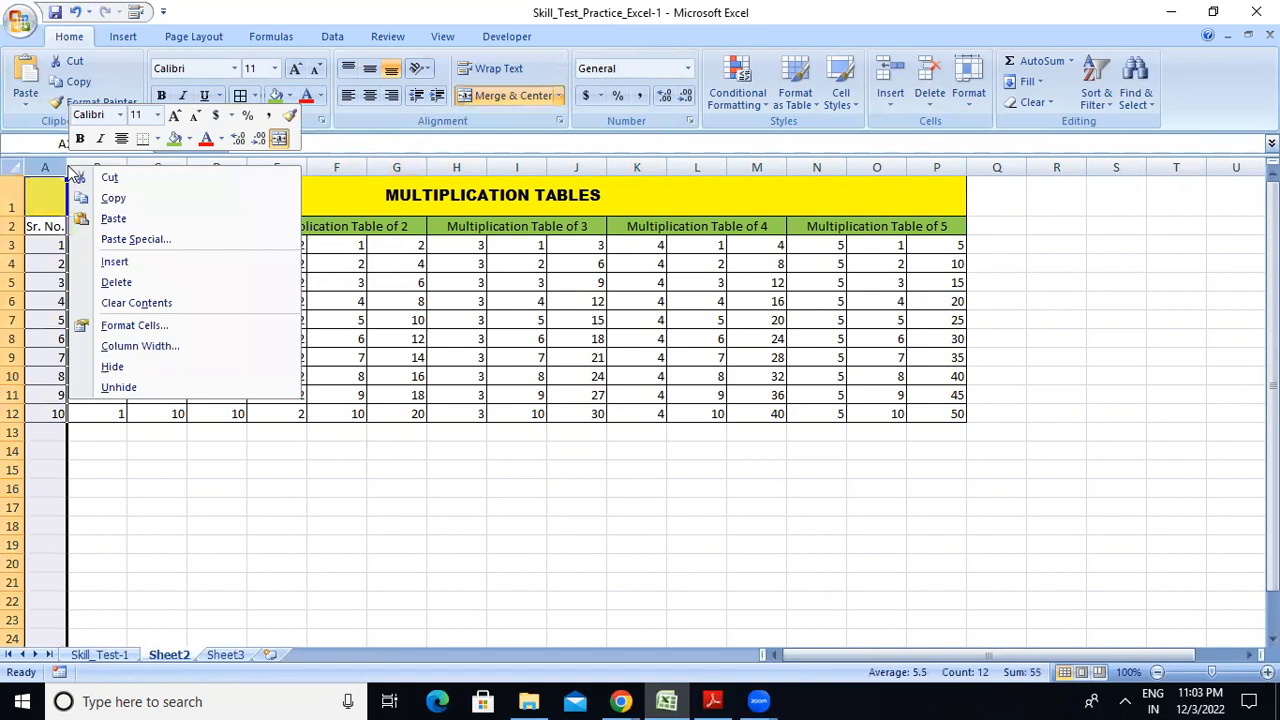
click(115, 261)
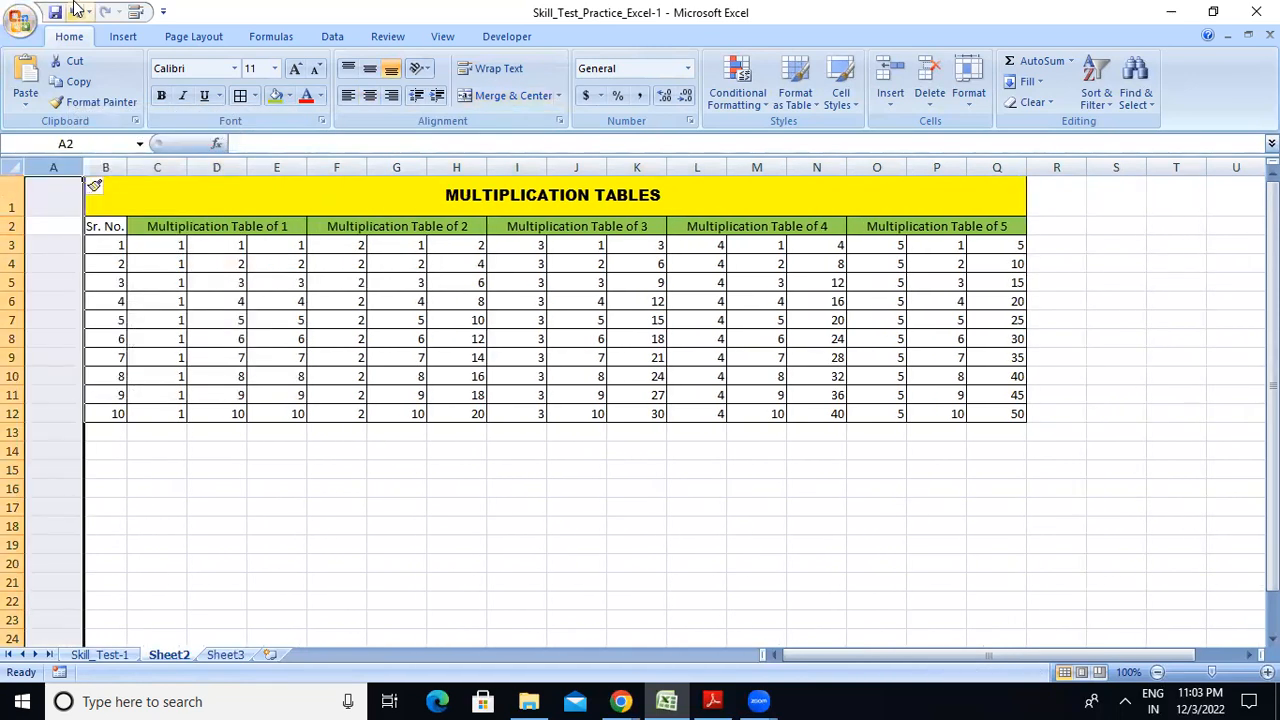
click(75, 11)
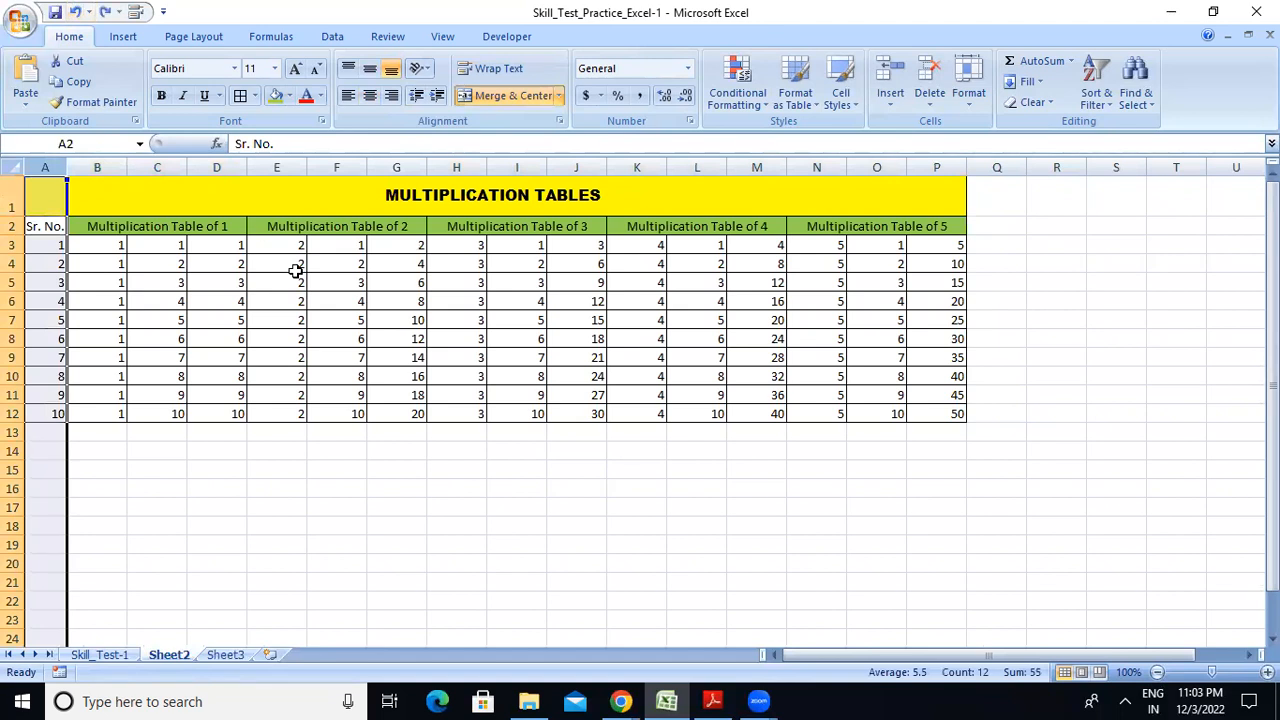
click(505, 506)
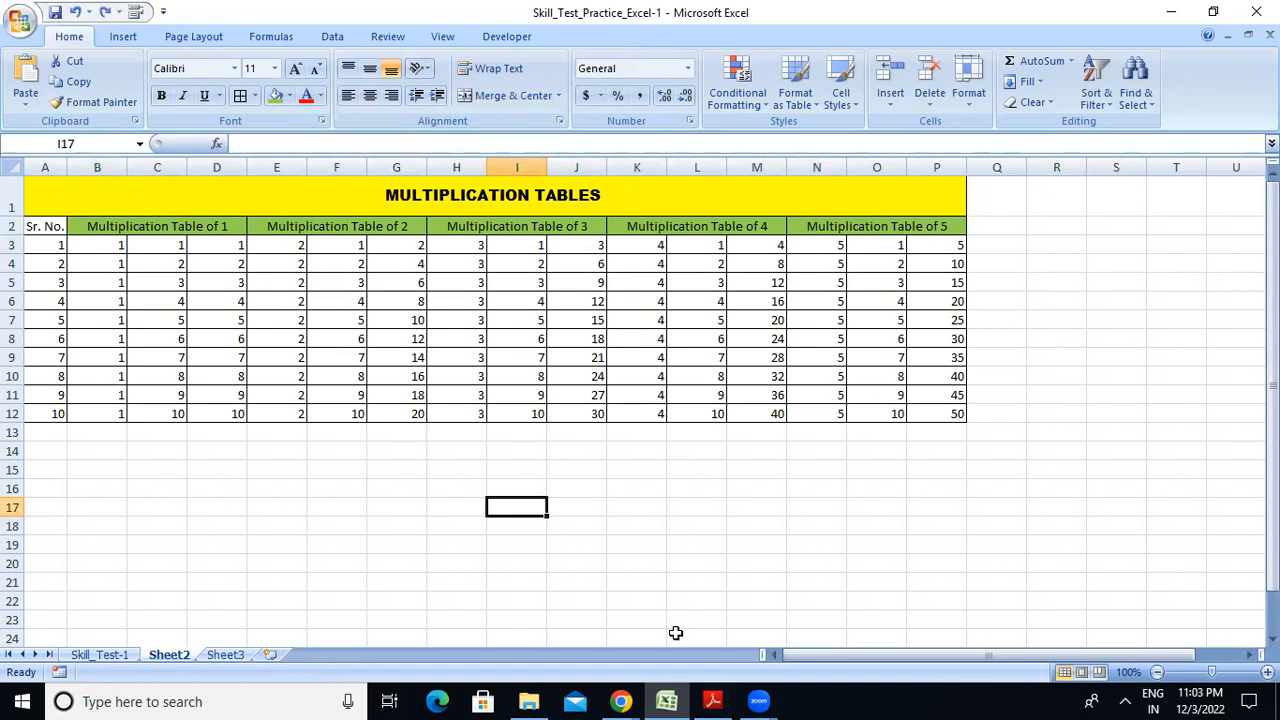
Switch to Adobe Reader to check the multiplication table exercise in the practice PDF, and return to the Excel workbook
click(712, 701)
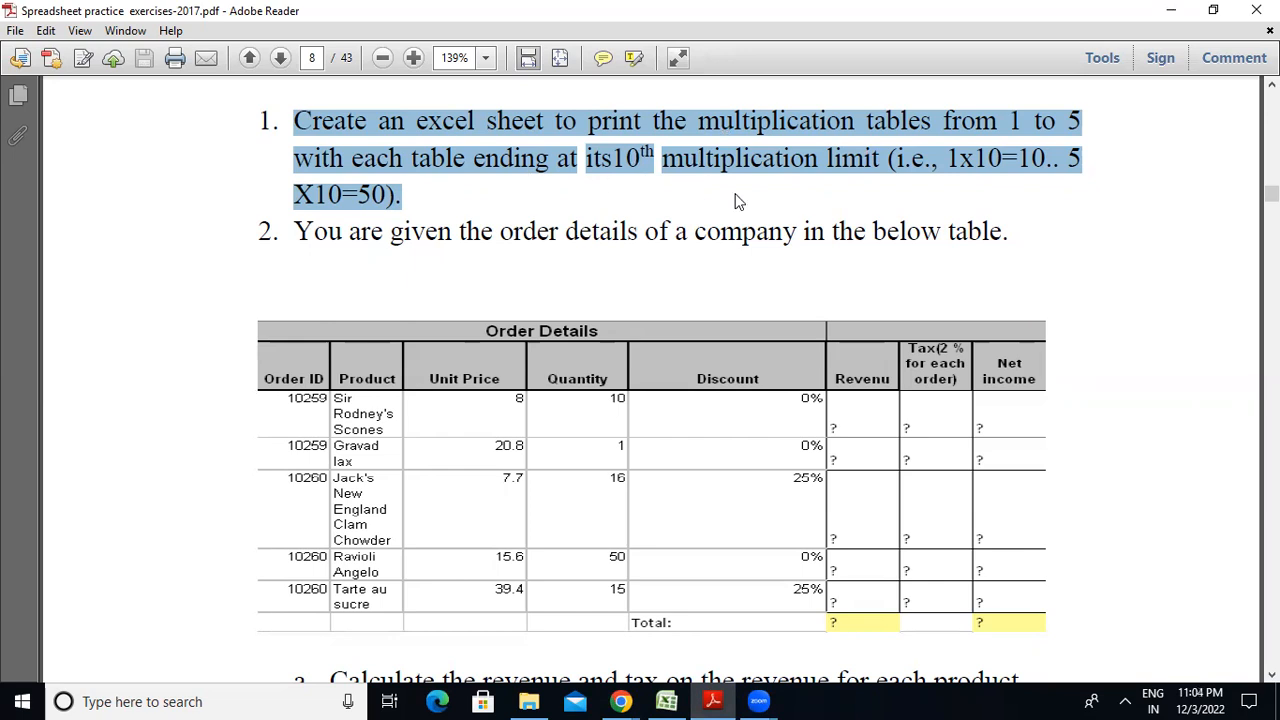
click(1168, 17)
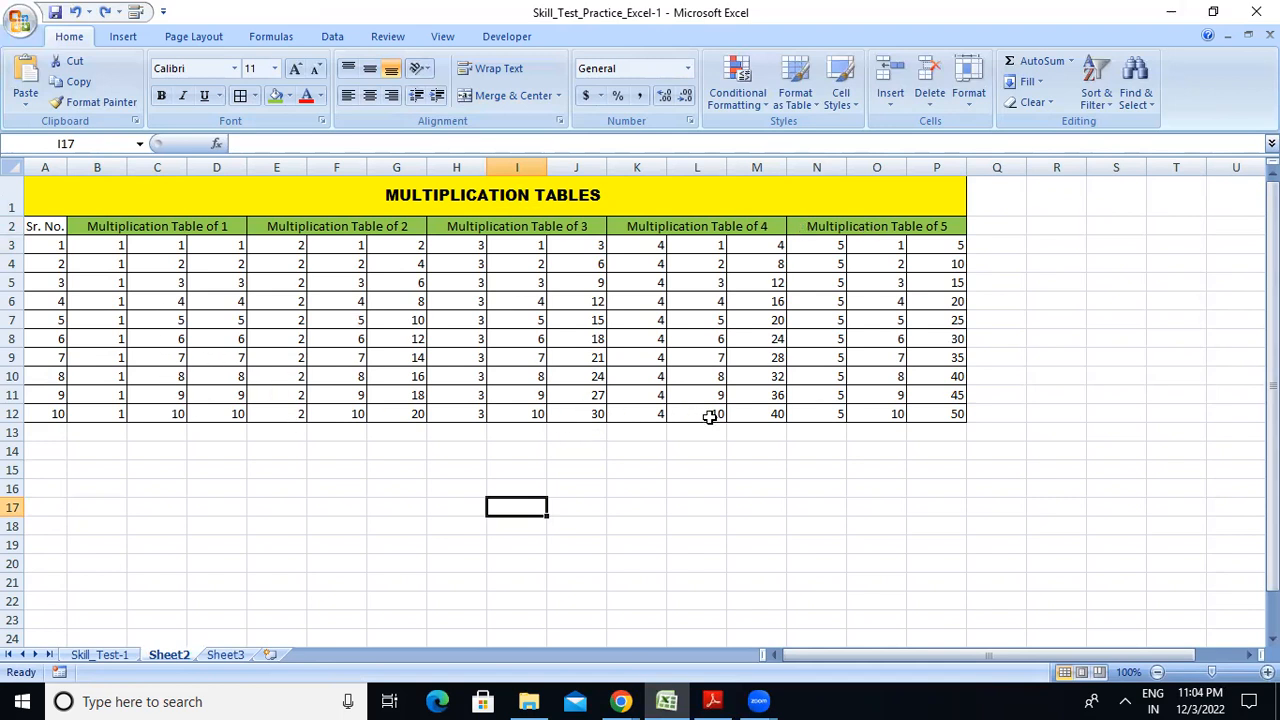
click(1037, 398)
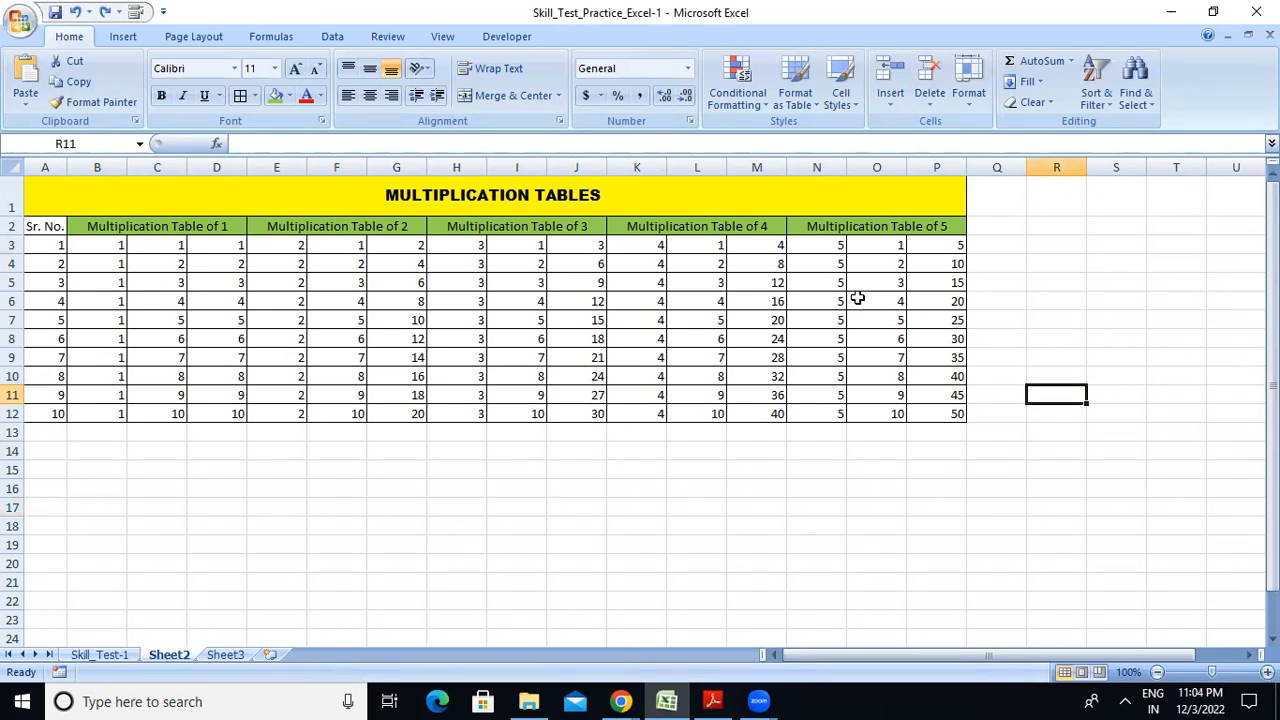
Try the Landscape page orientation for Sheet2 and switch it back to Portrait
click(190, 38)
click(186, 105)
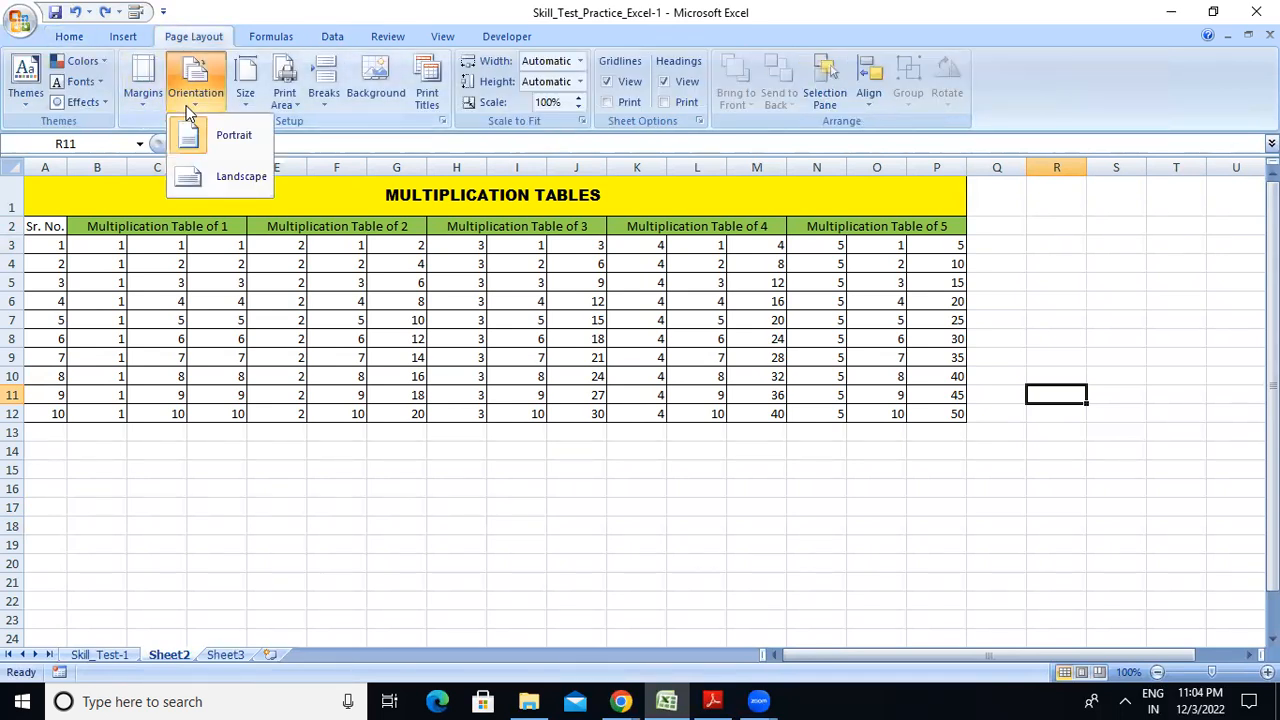
click(215, 180)
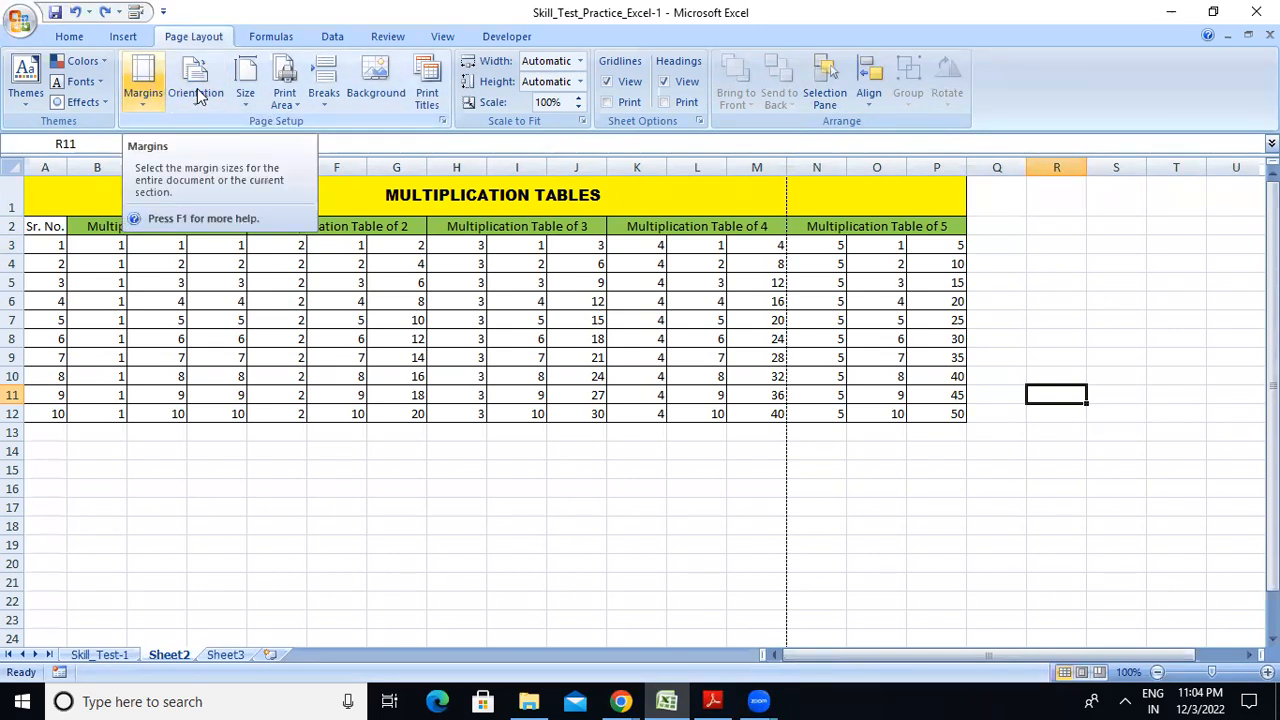
click(195, 85)
click(204, 138)
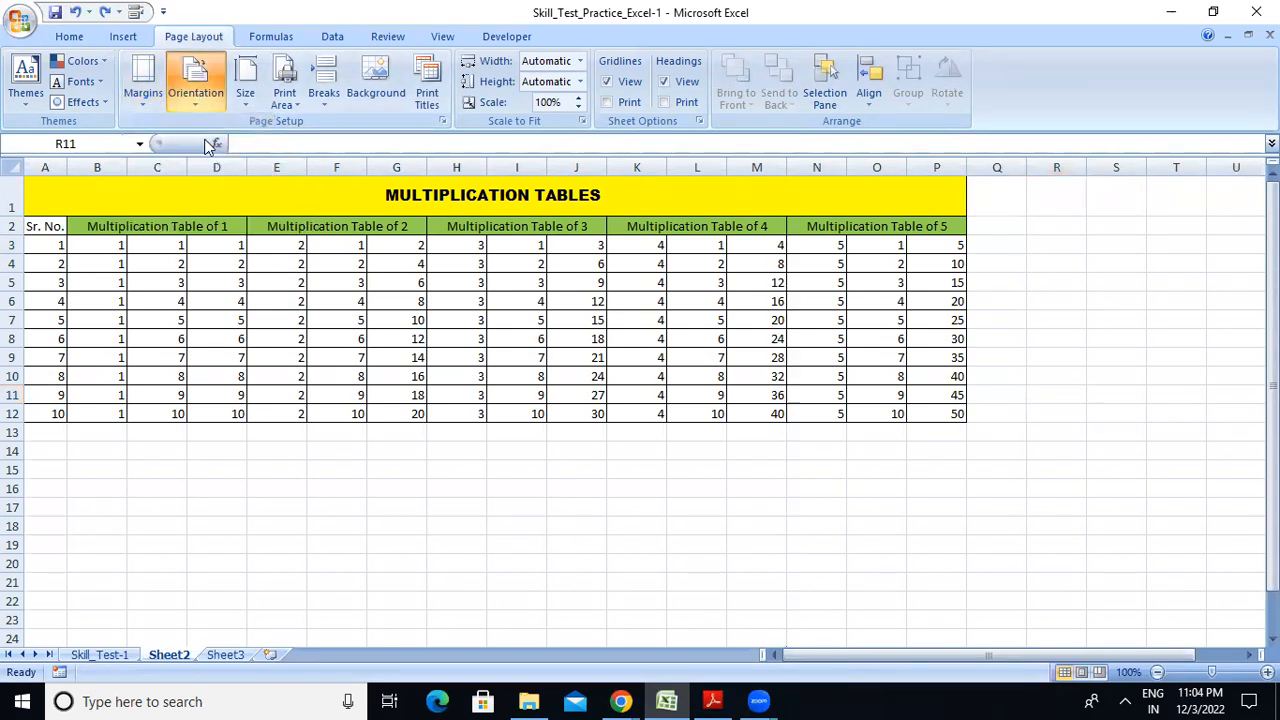
click(418, 541)
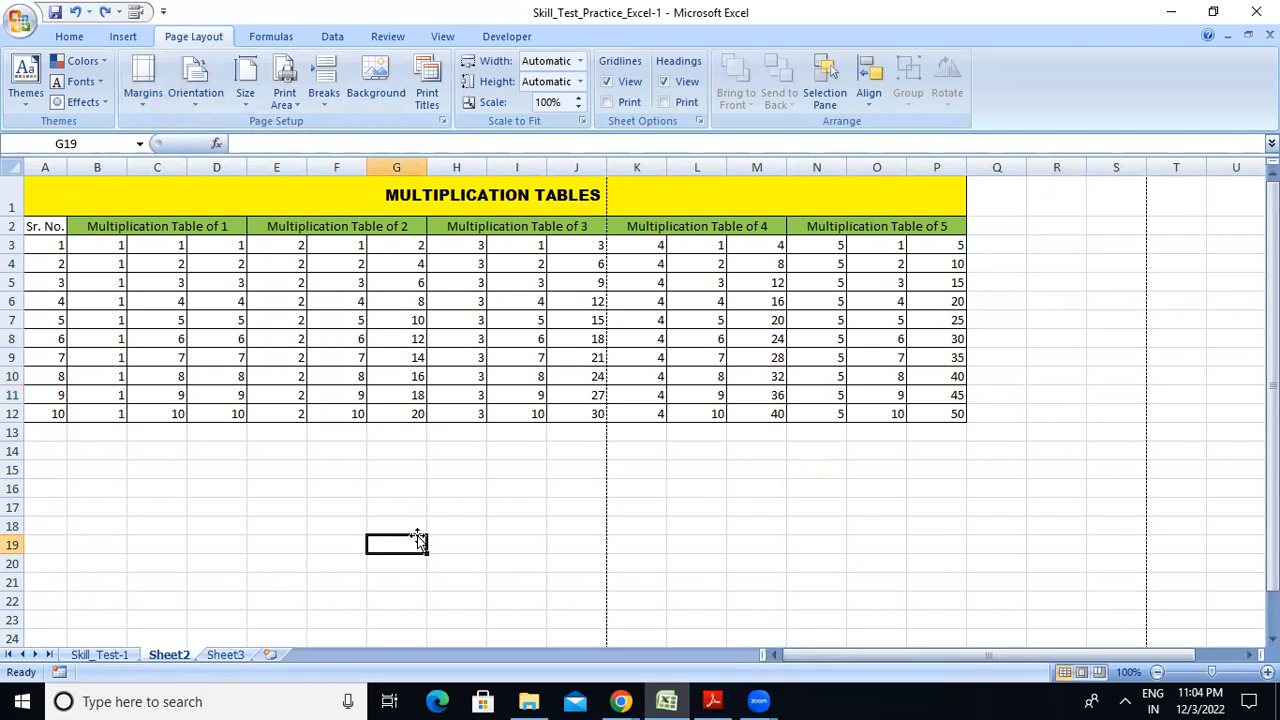
drag(418, 541, 286, 246)
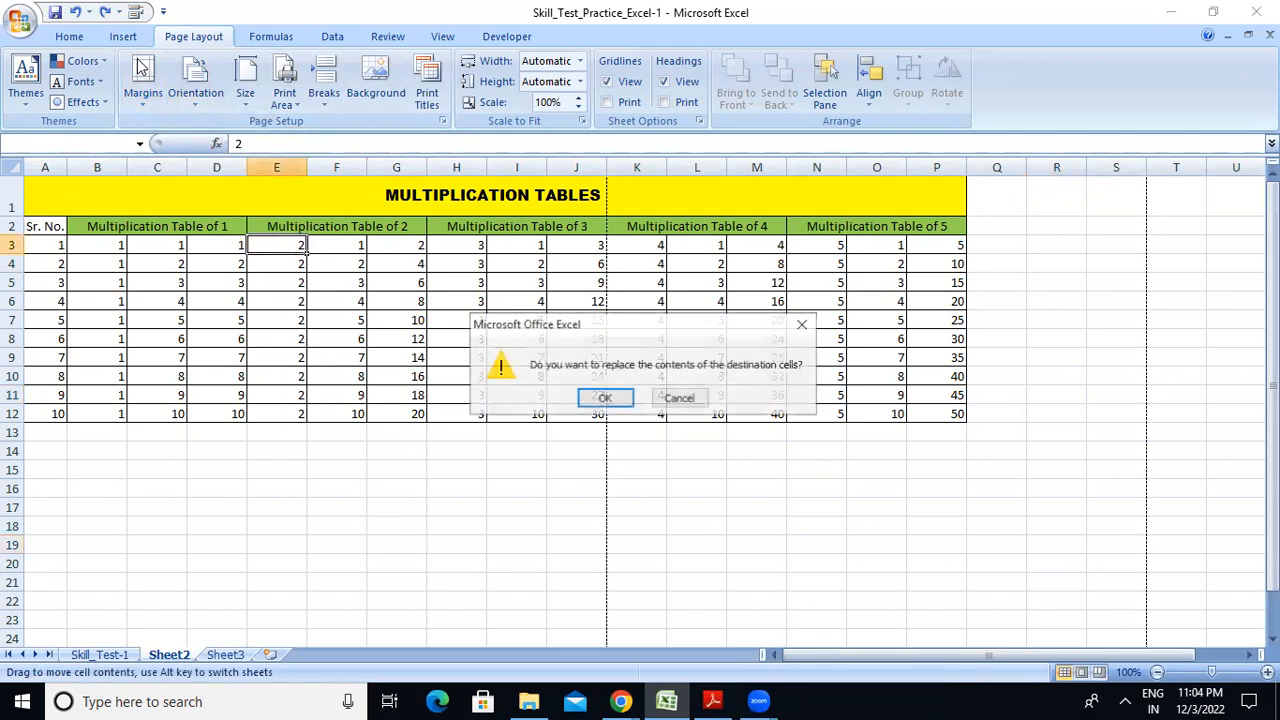
click(802, 324)
click(1076, 390)
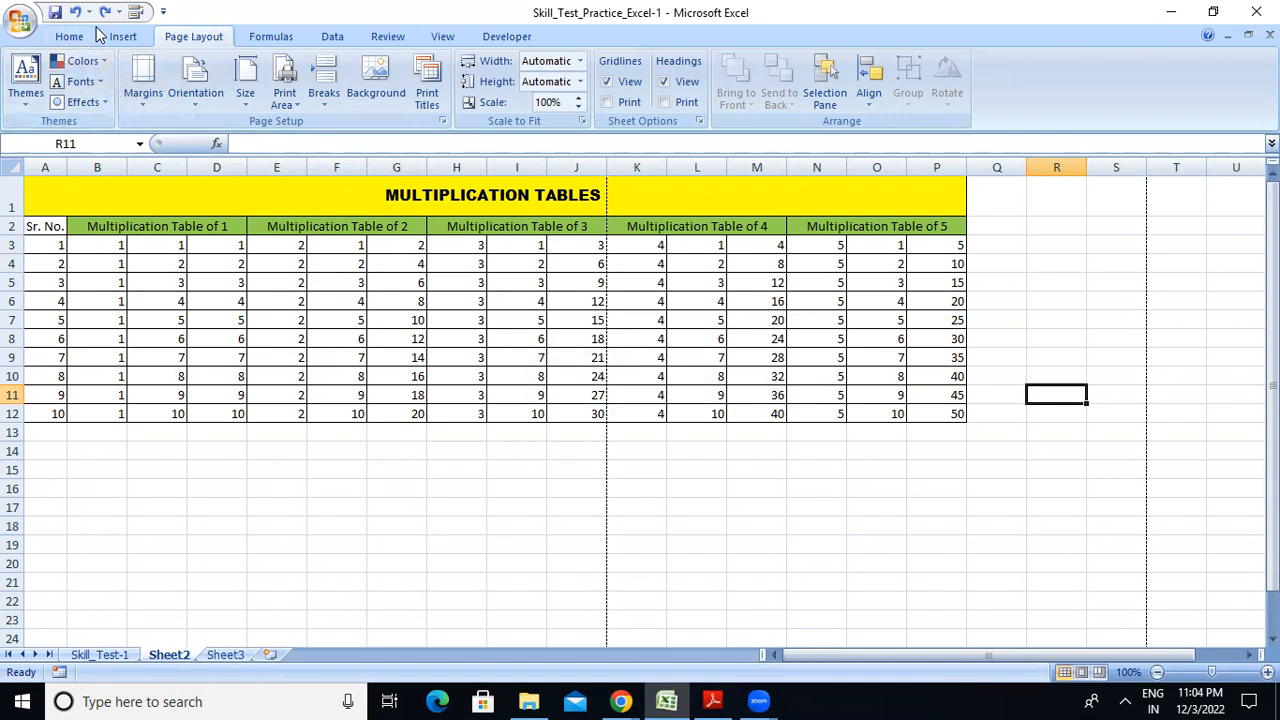
Preview the Sheet2 printout, set its page orientation to Landscape in Page Setup, and close the preview
key(ctrl+p)
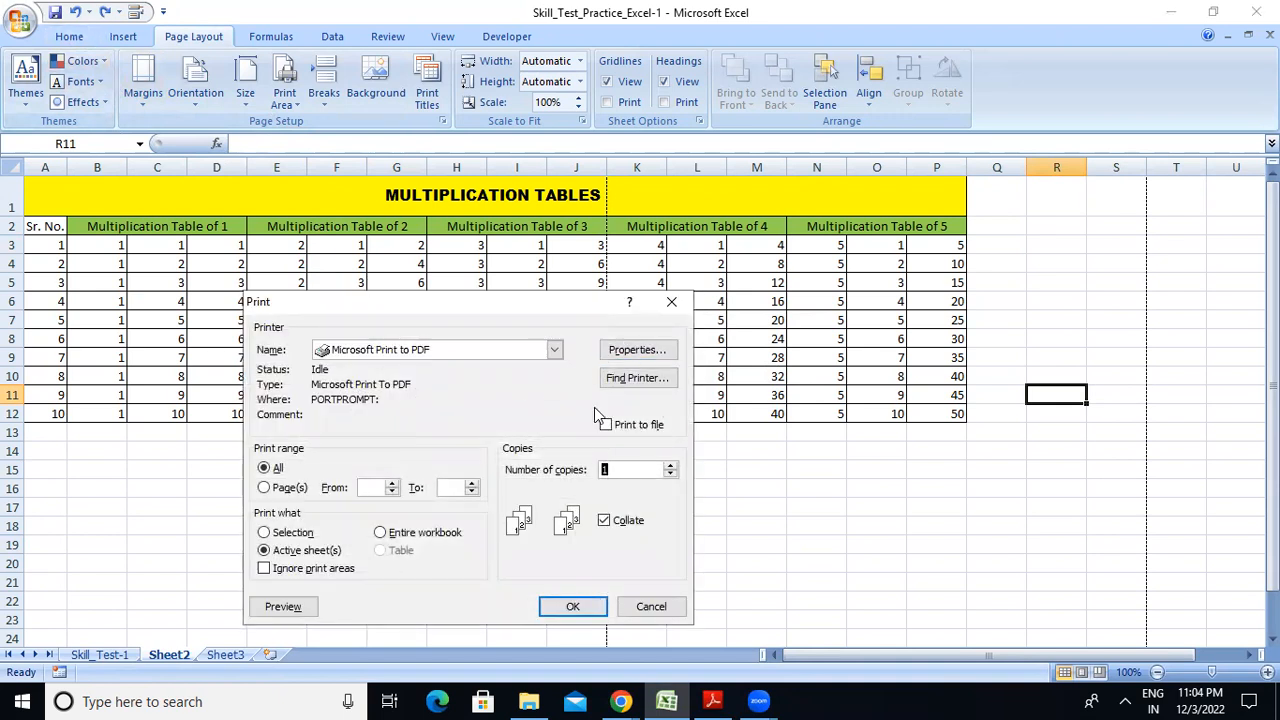
click(300, 607)
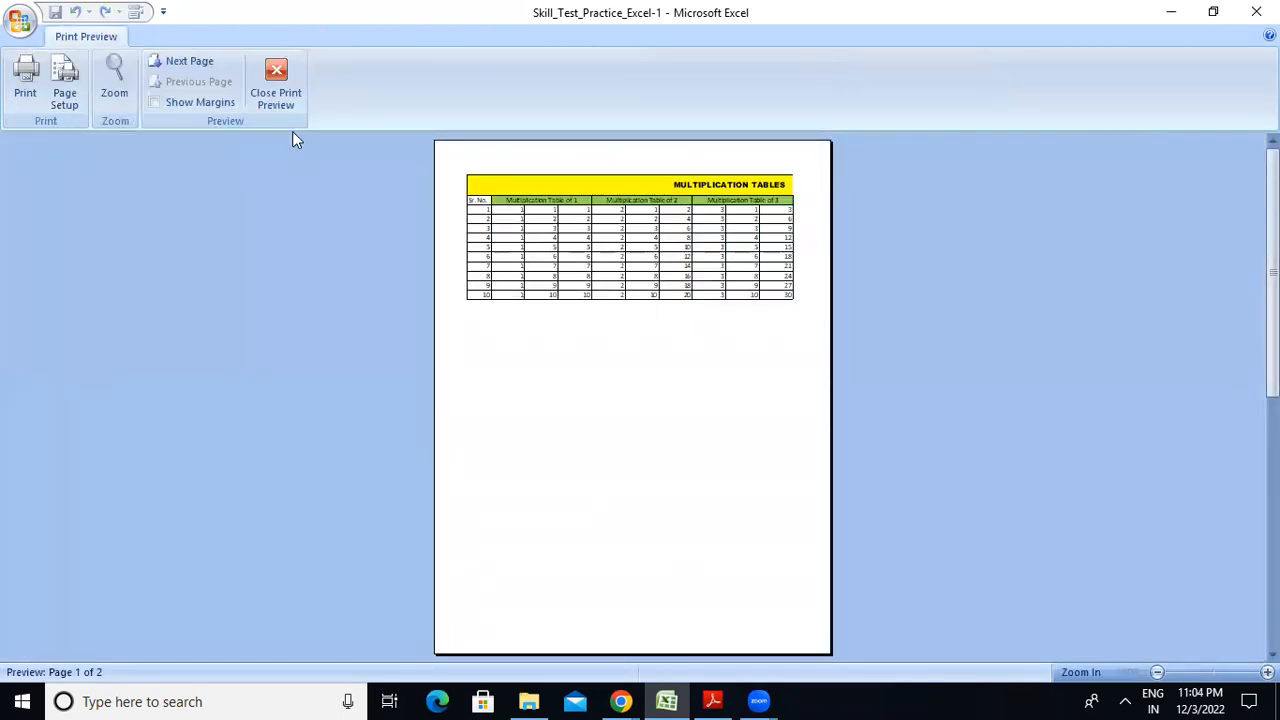
click(66, 105)
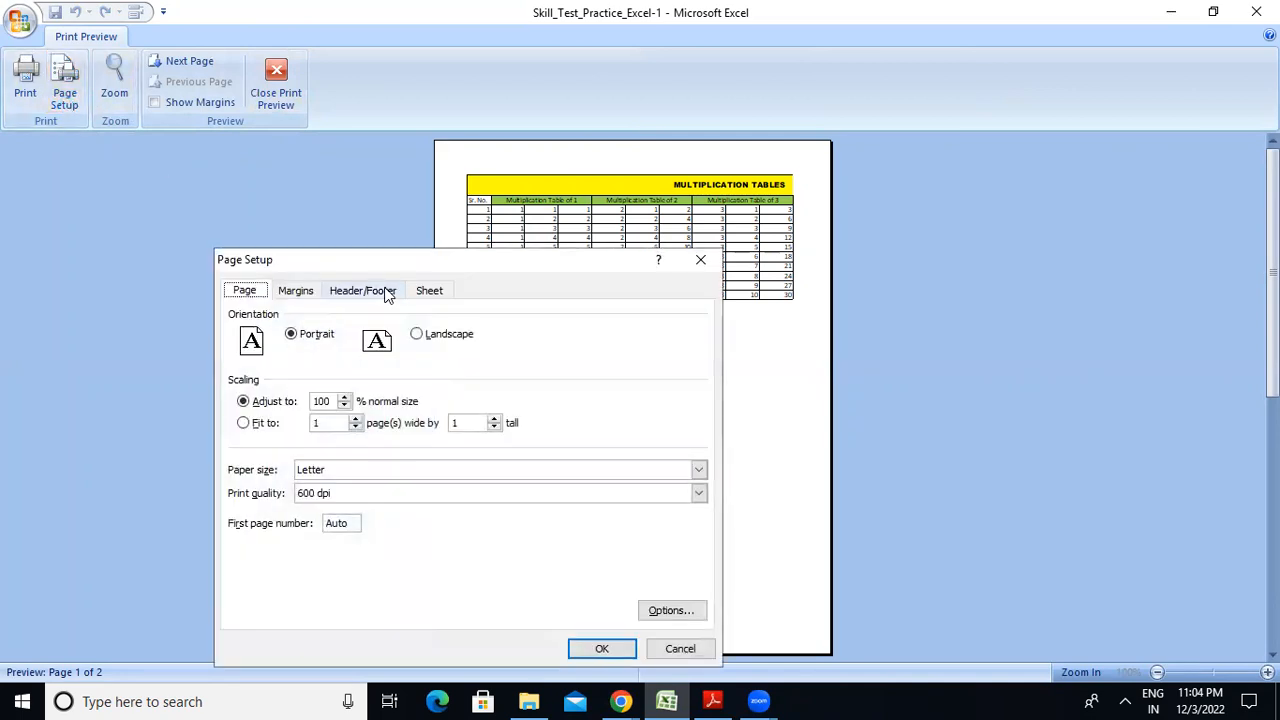
click(416, 336)
click(602, 649)
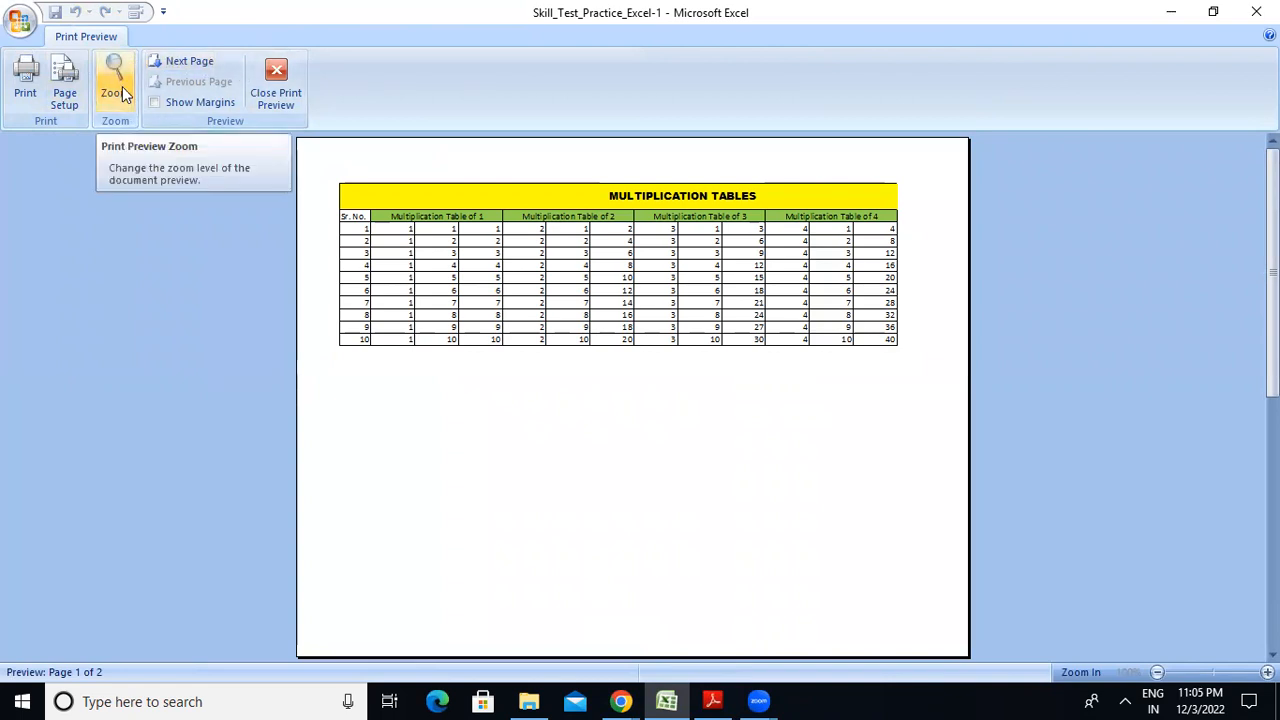
click(276, 78)
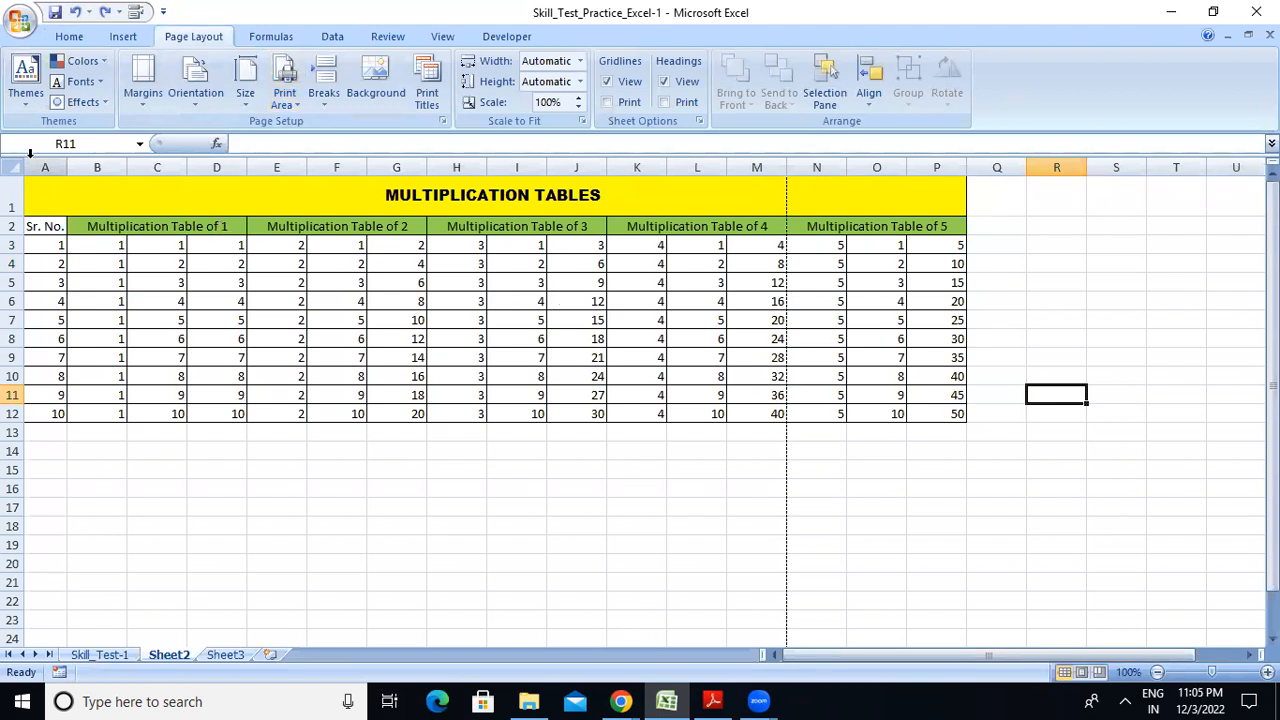
Select the whole table, open its print preview, and set the paper size to Legal with scaling at 100%
drag(38, 193, 688, 425)
key(ctrl+p)
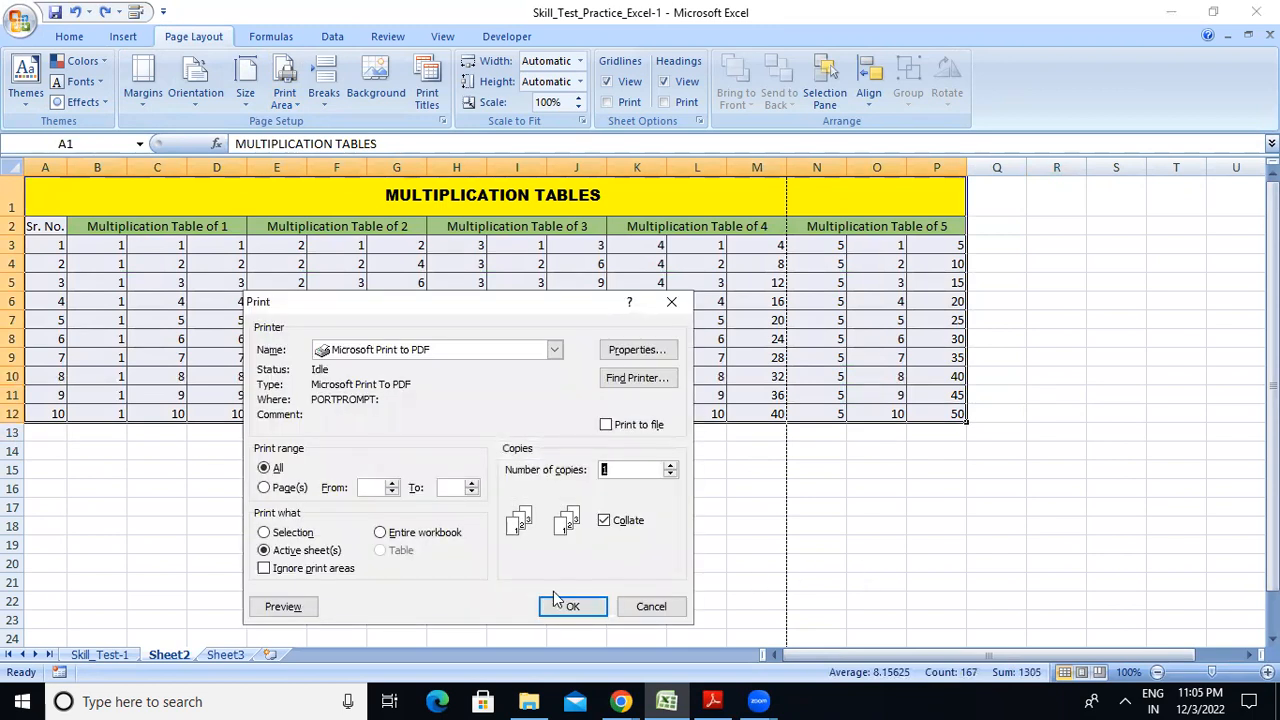
click(285, 606)
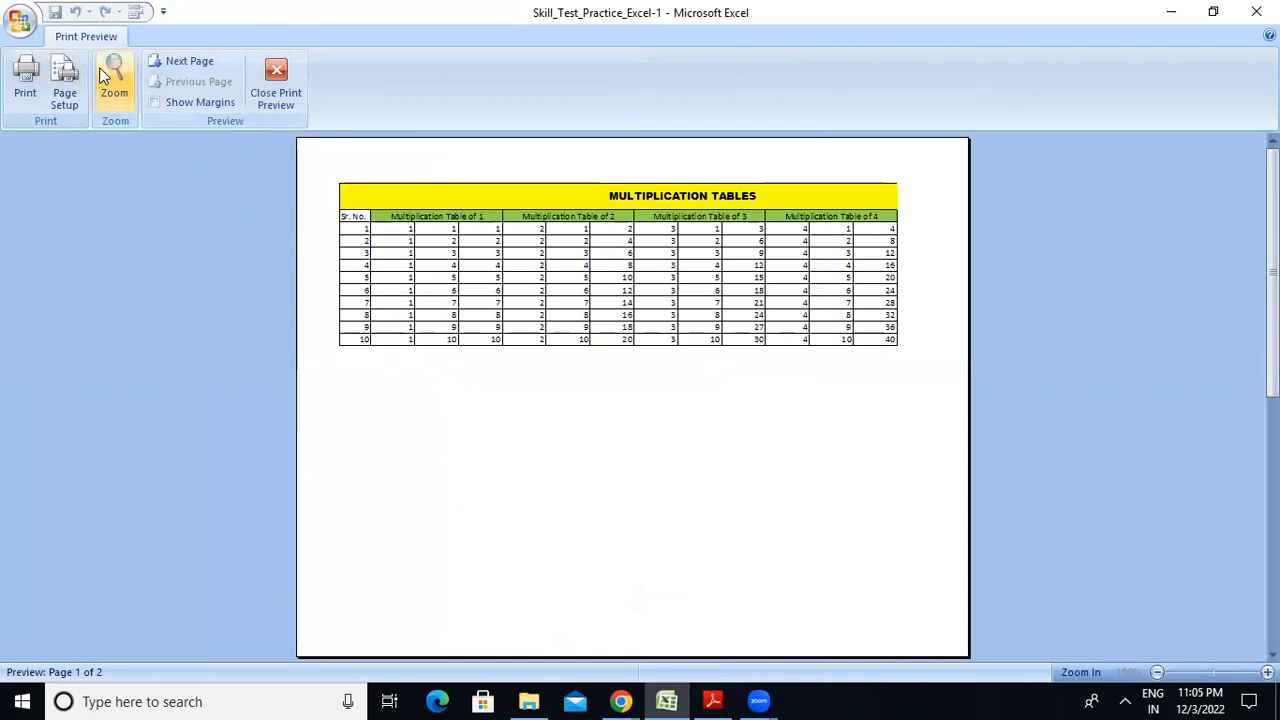
click(77, 103)
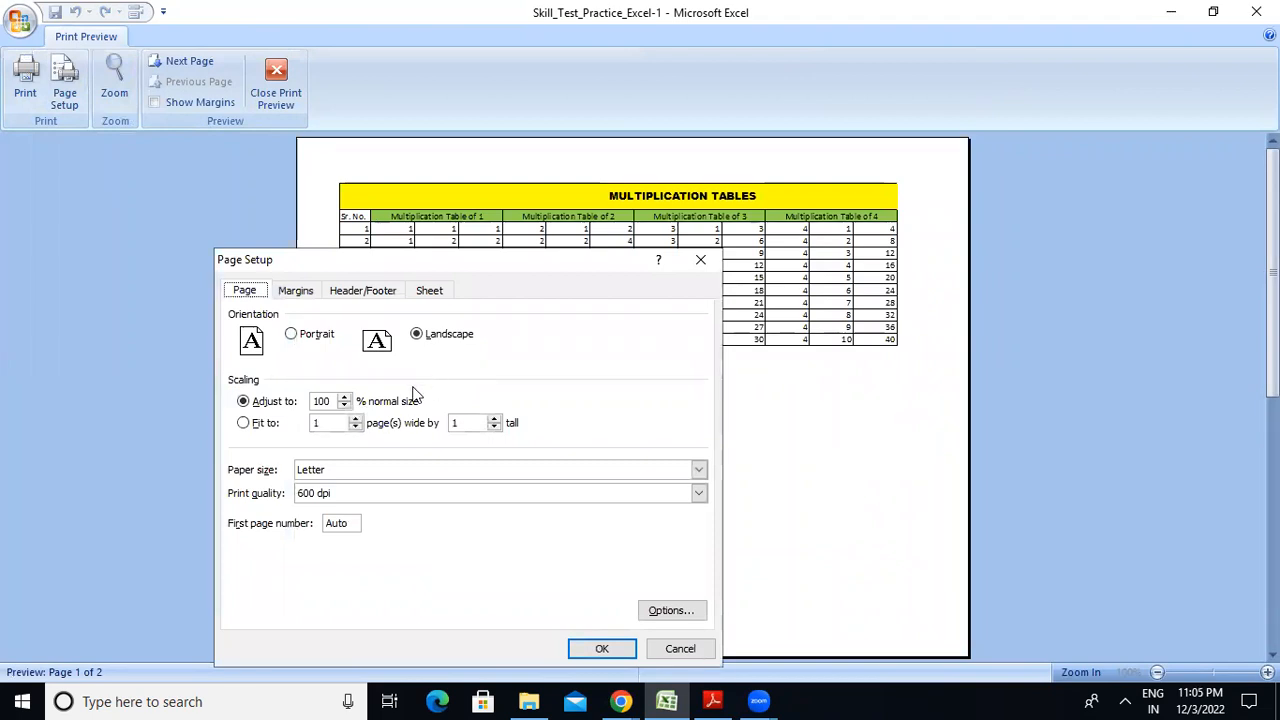
click(344, 397)
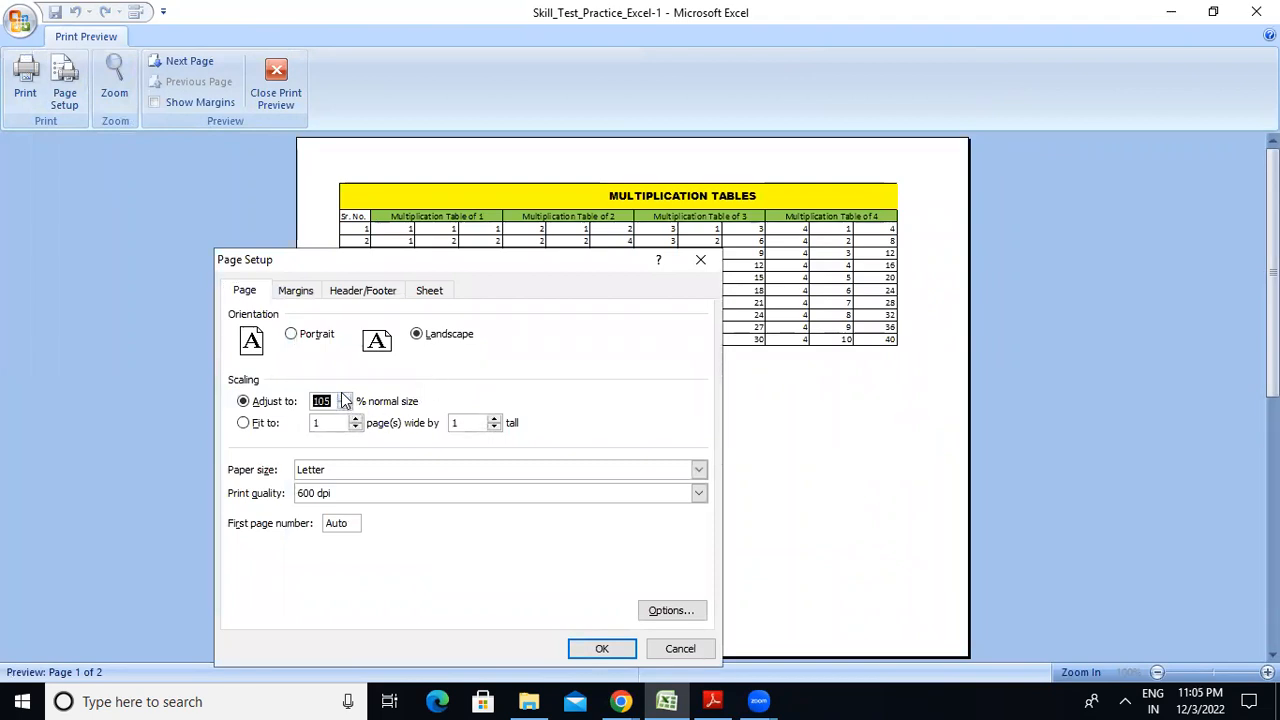
click(344, 398)
click(344, 398)
key(Return)
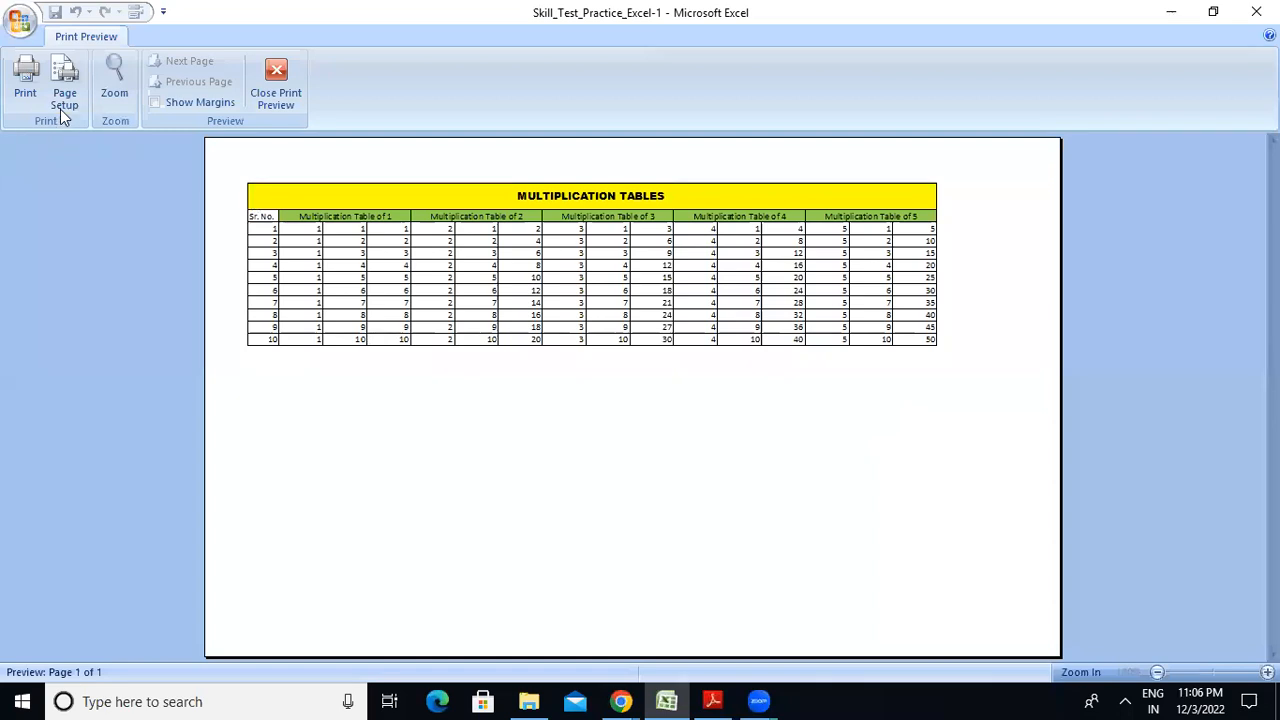
Review the page setup and examine the enlarged multiplication tables in the print preview
click(62, 96)
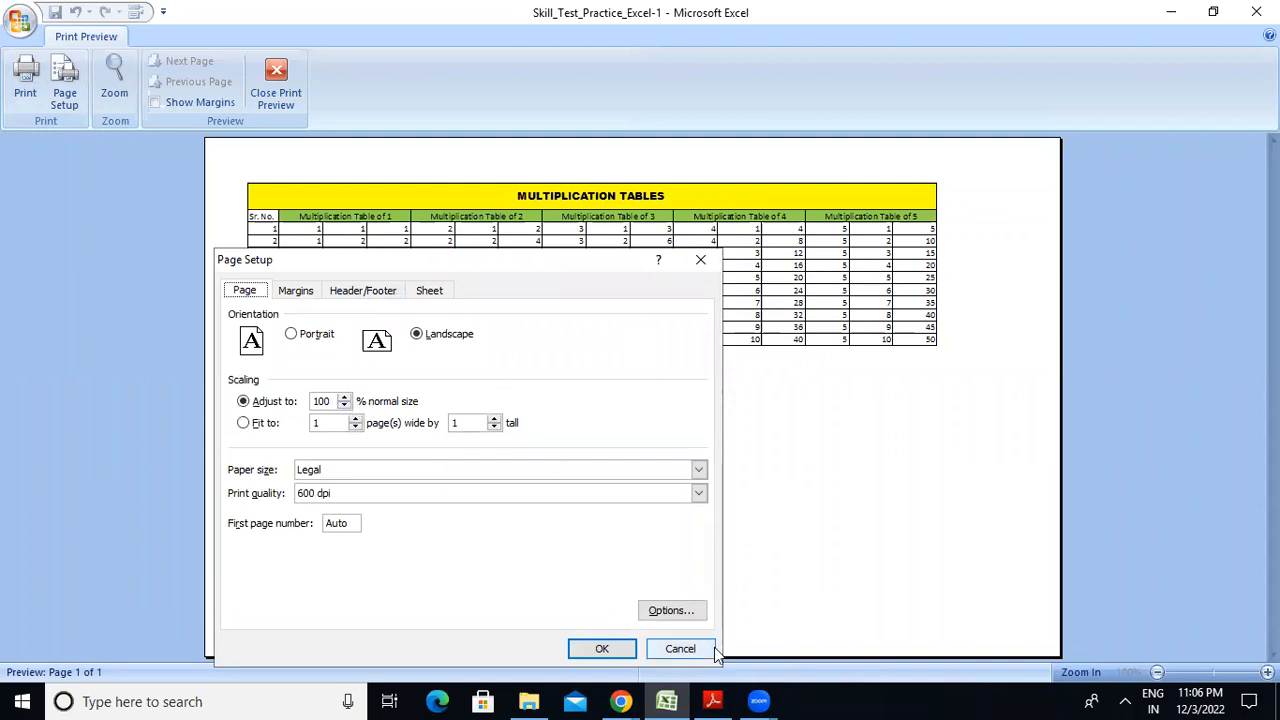
click(606, 650)
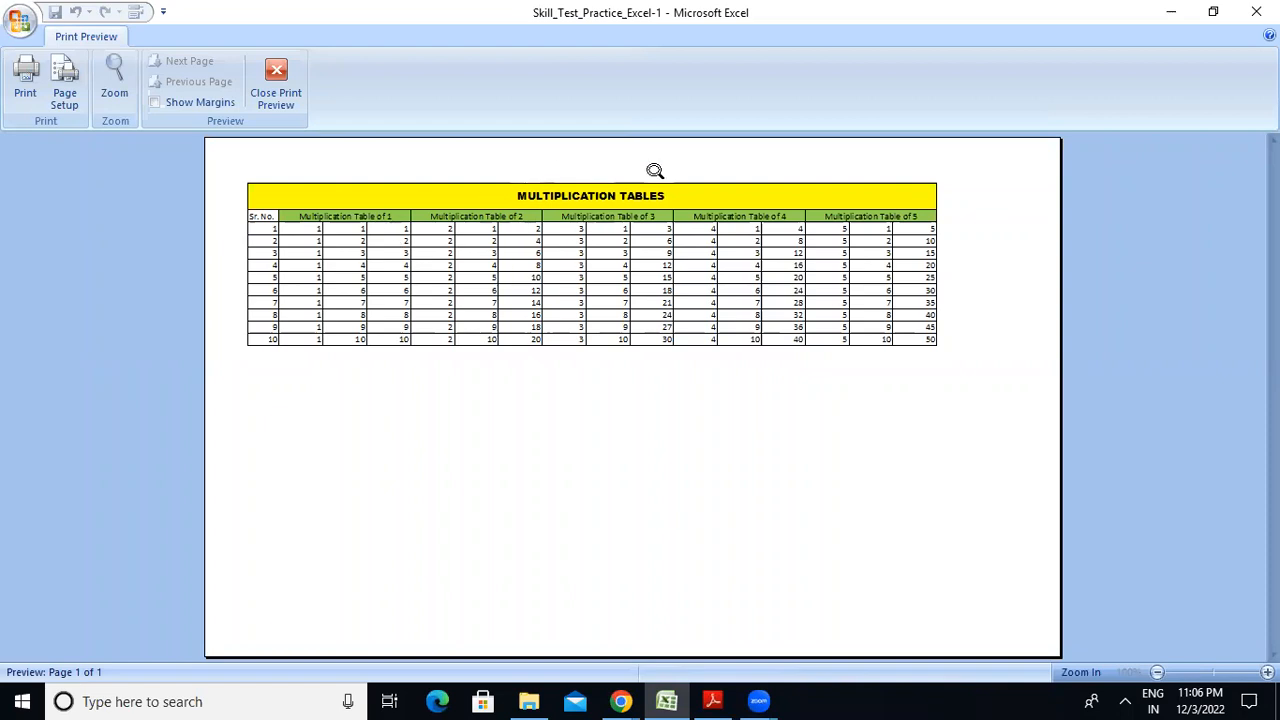
click(536, 336)
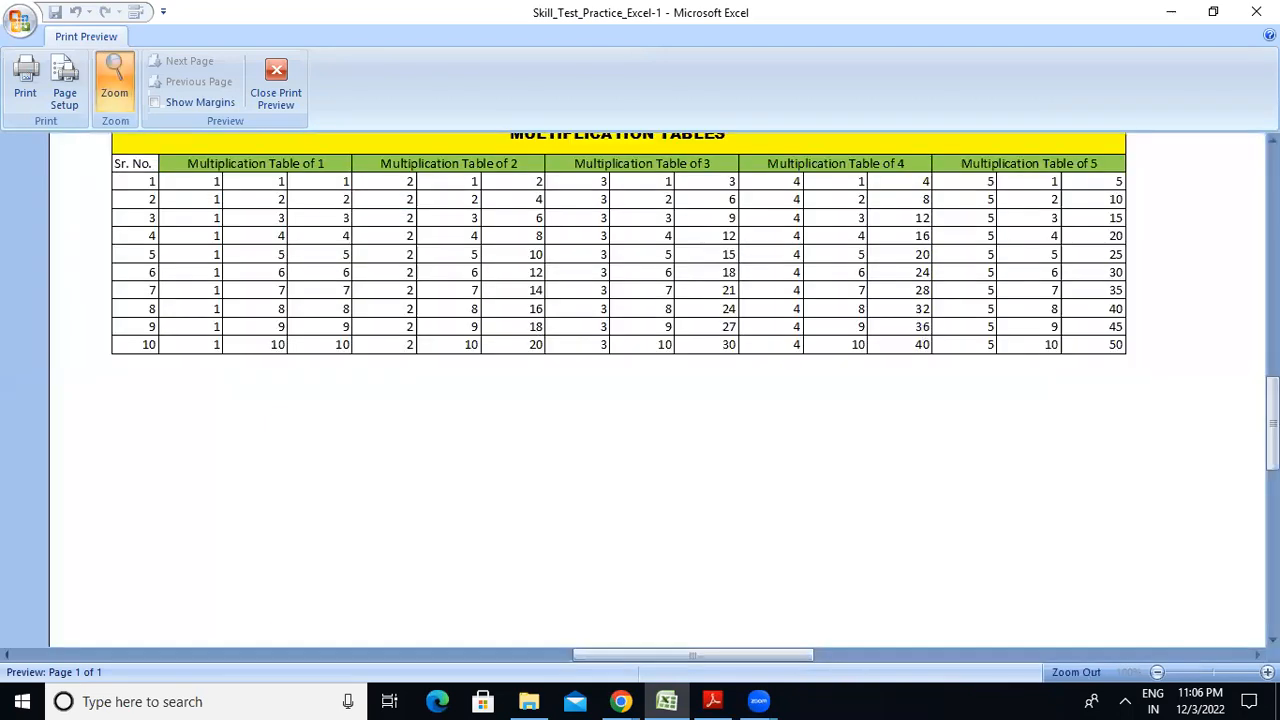
drag(1273, 416, 1273, 330)
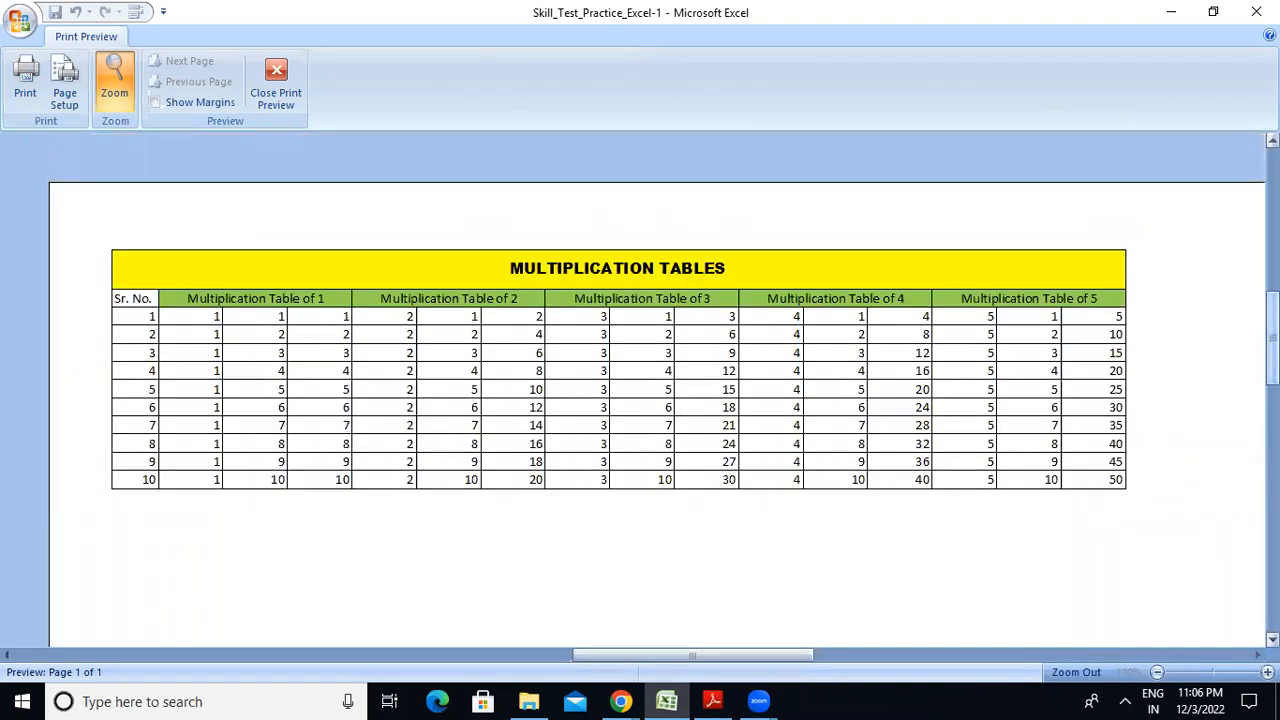